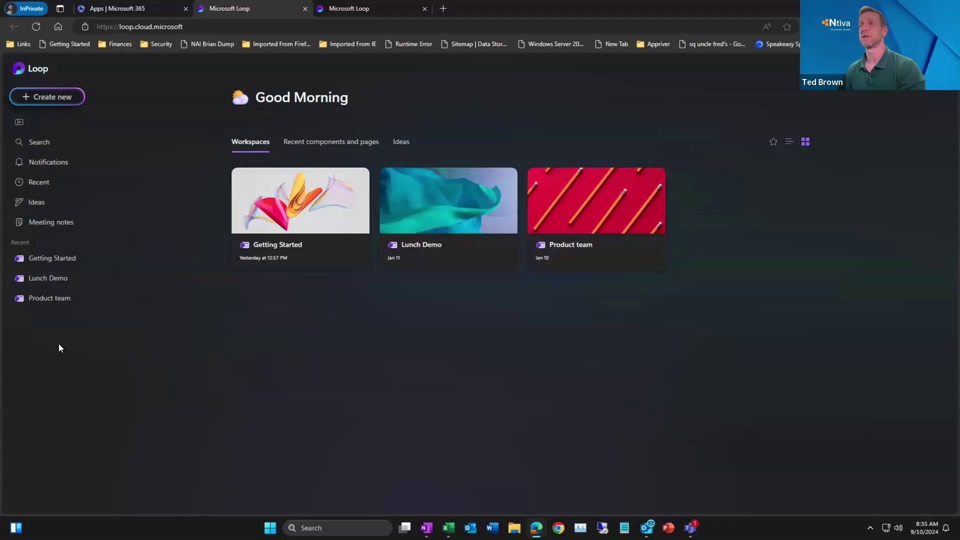
# - Check the Notifications, Ideas and Meeting notes panes, then bring up the create-new options
pyautogui.click(58, 162)
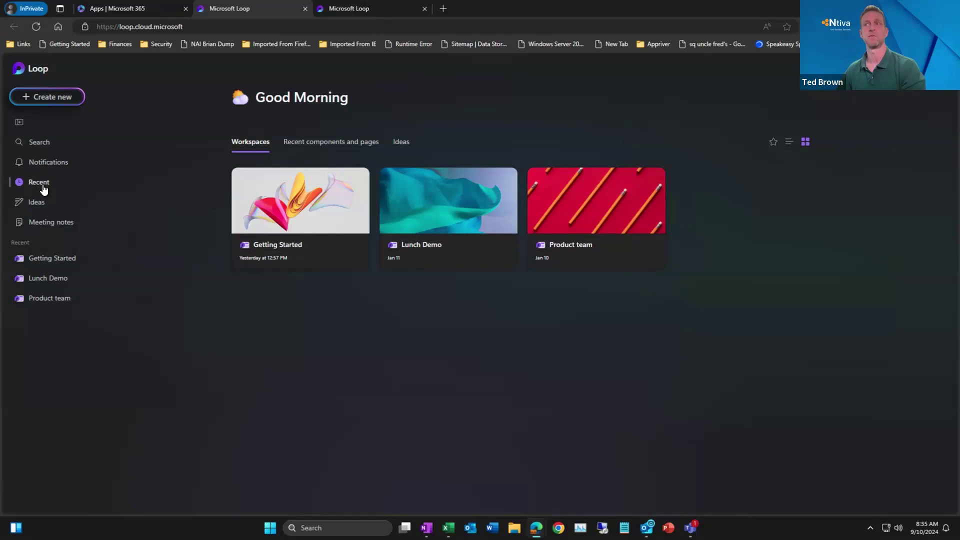
pyautogui.click(37, 203)
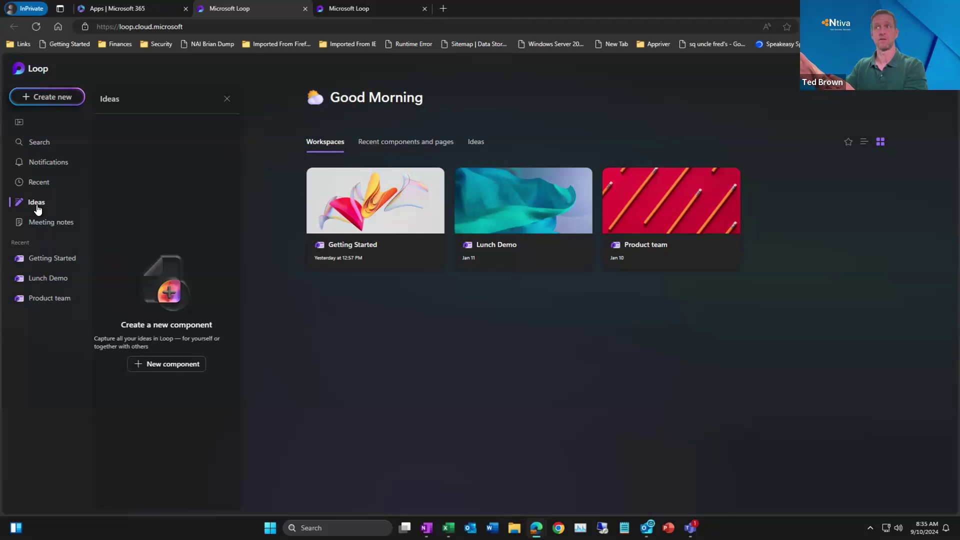
pyautogui.click(55, 225)
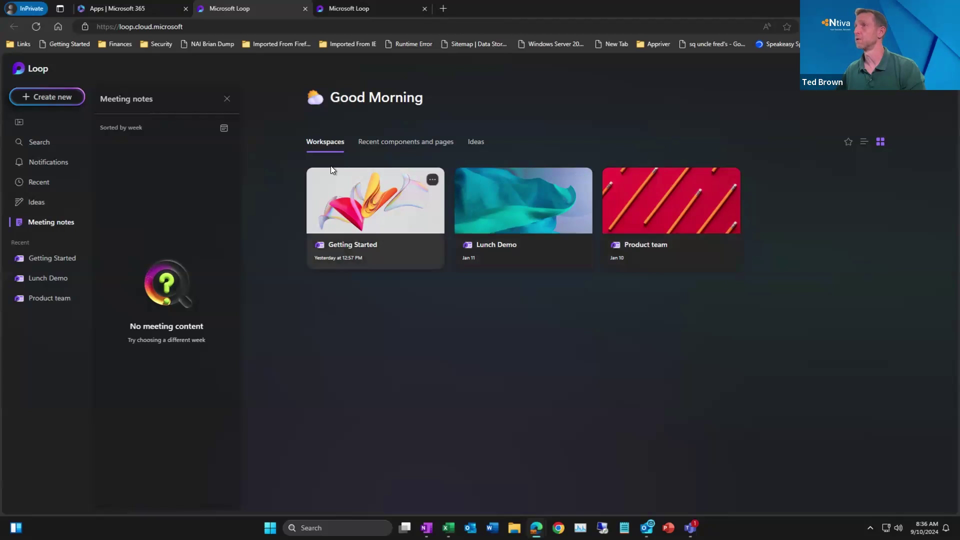
pyautogui.click(38, 100)
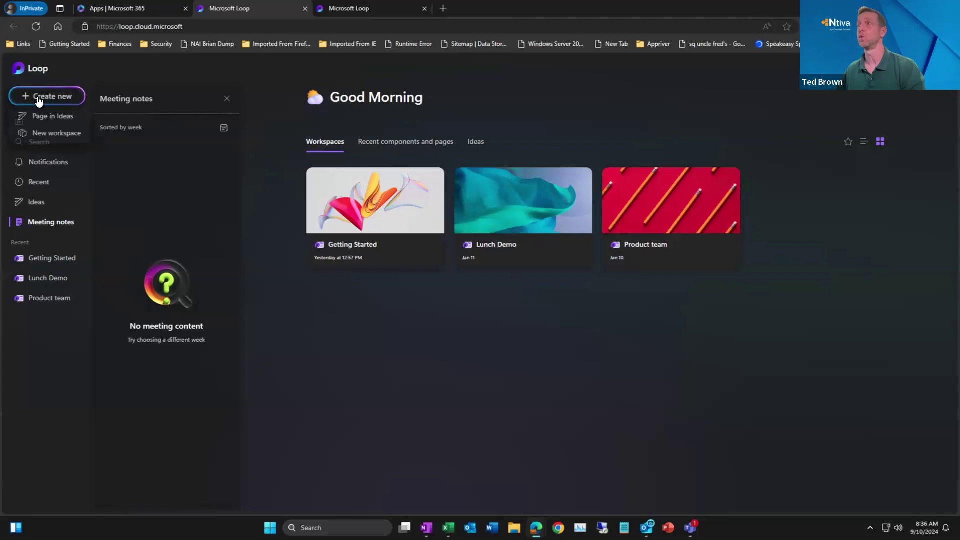
# - Start a new workspace named 'this is a test'
pyautogui.click(60, 134)
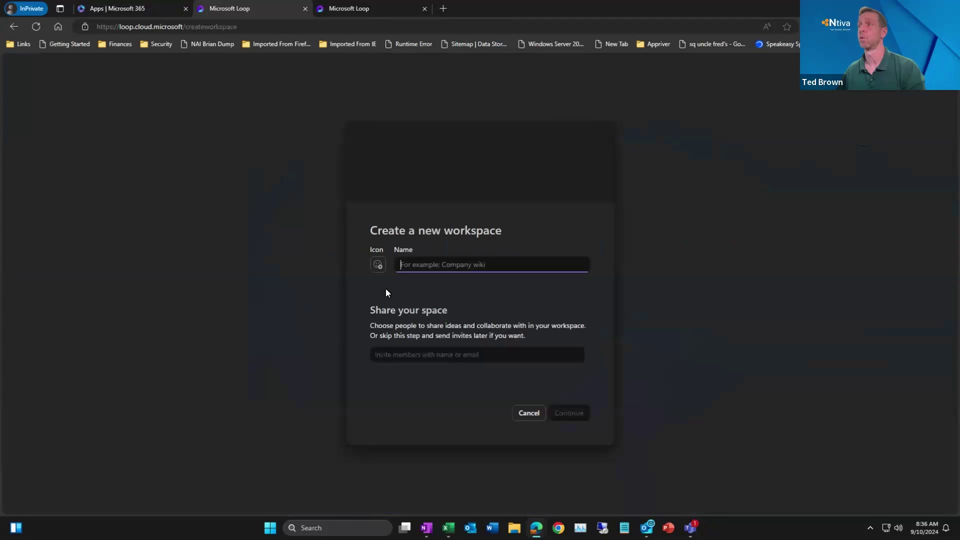
pyautogui.write('this ')
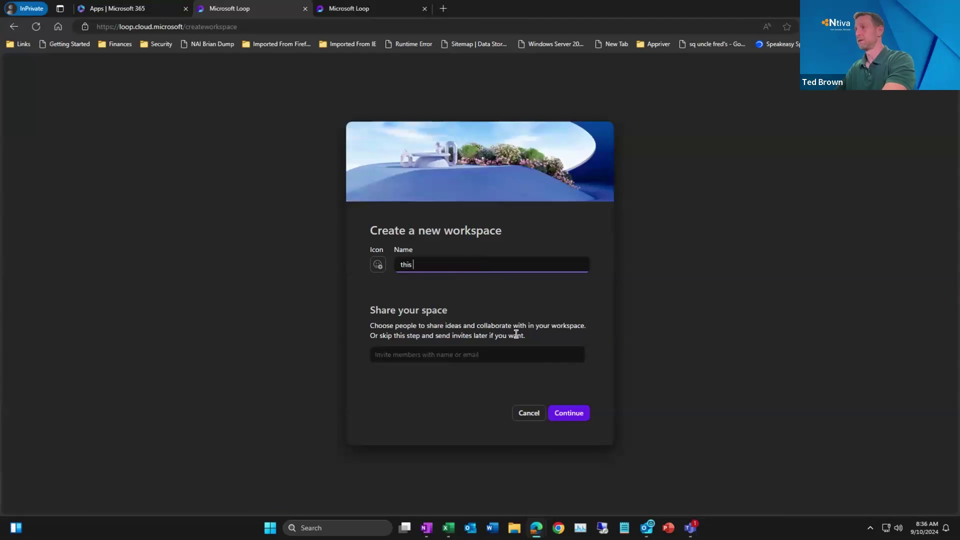
pyautogui.write('is a test')
pyautogui.press('BackSpace')
pyautogui.press('BackSpace')
pyautogui.press('BackSpace')
pyautogui.press('BackSpace')
pyautogui.write('test')
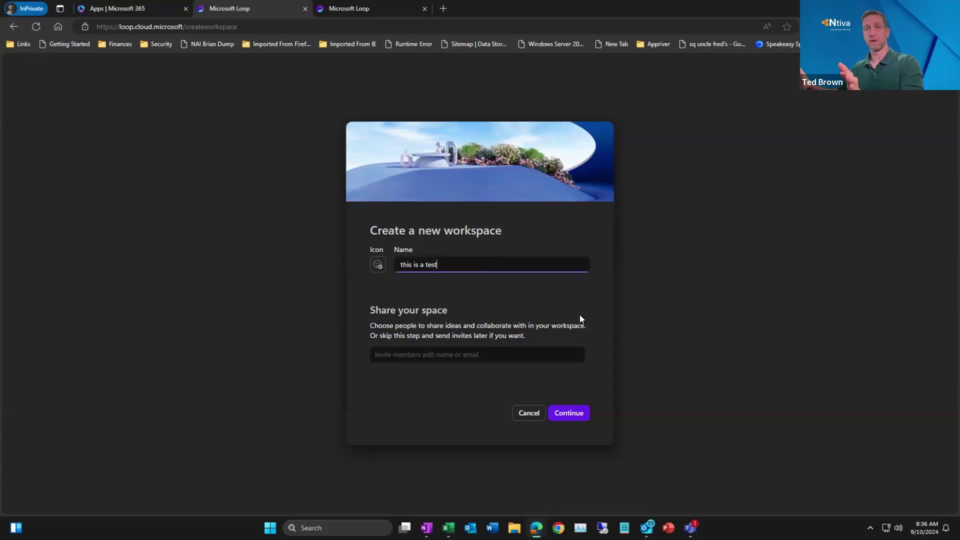
# - Invite the suggested demo account as a workspace member and continue to the next setup step
pyautogui.click(491, 355)
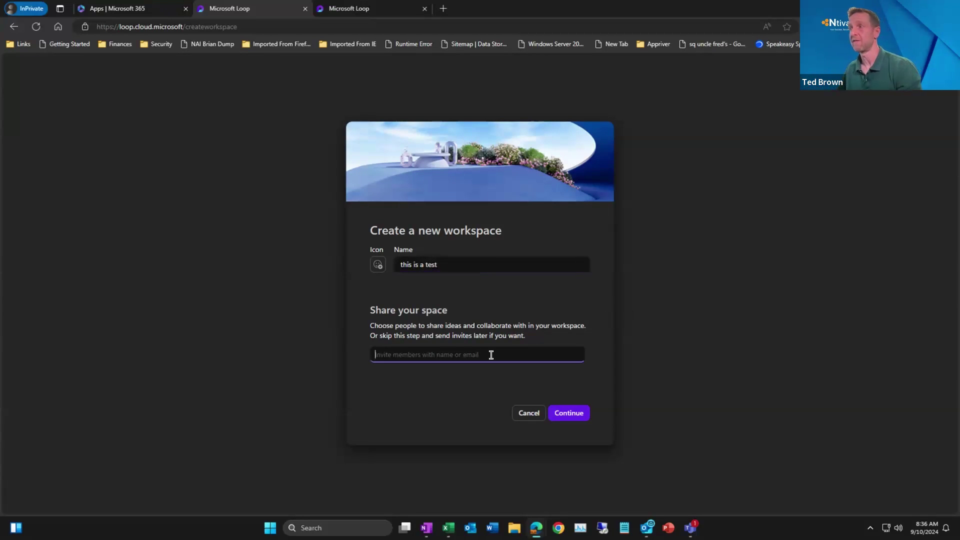
pyautogui.write('Demo Three')
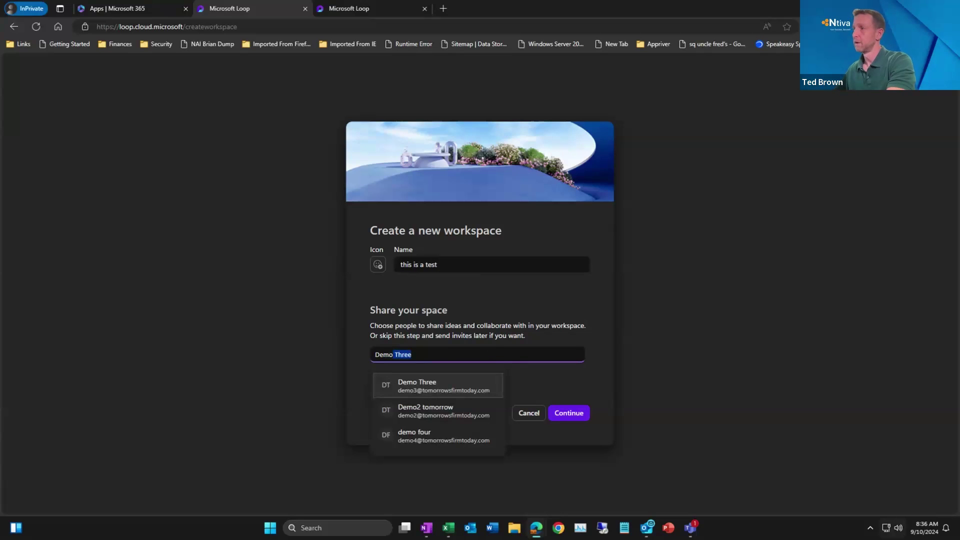
pyautogui.click(436, 386)
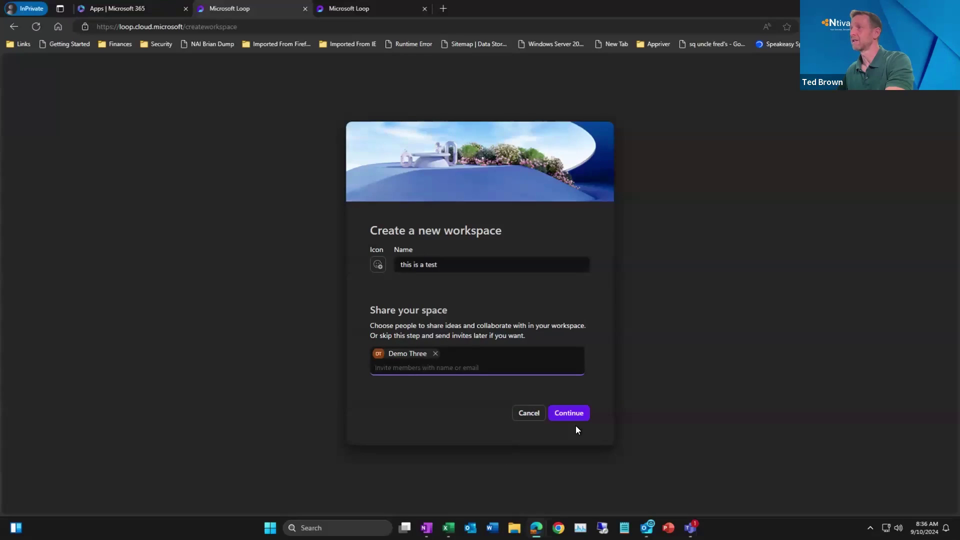
pyautogui.click(560, 413)
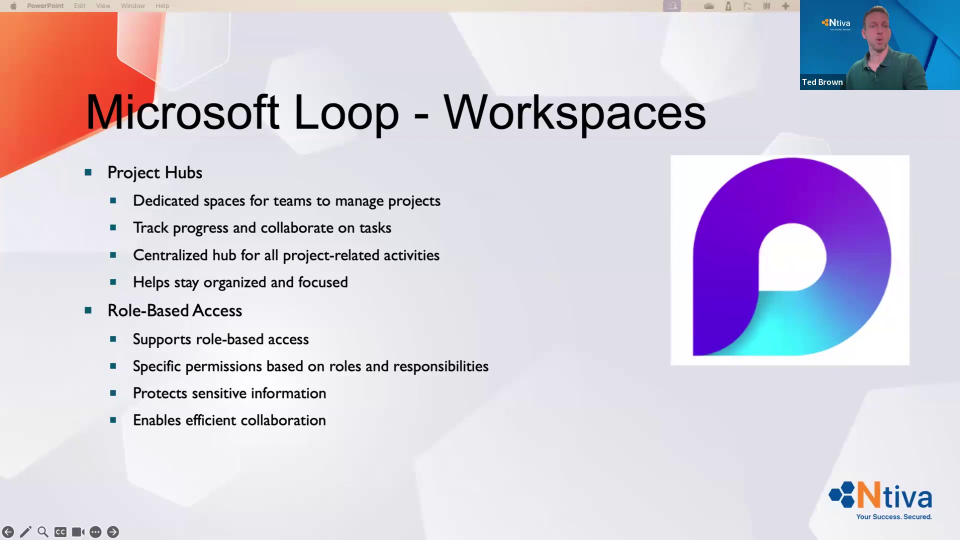
# - Advance the slideshow to the Microsoft Loop - Pages slide
pyautogui.press('Right')
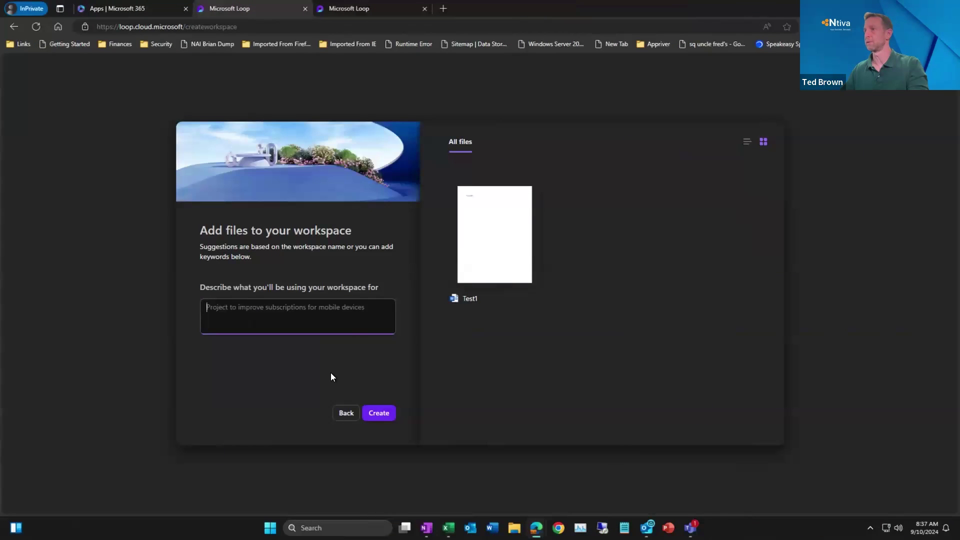
# - Finish creating the workspace and title its first page 'Brainstorm meeting'
pyautogui.click(378, 412)
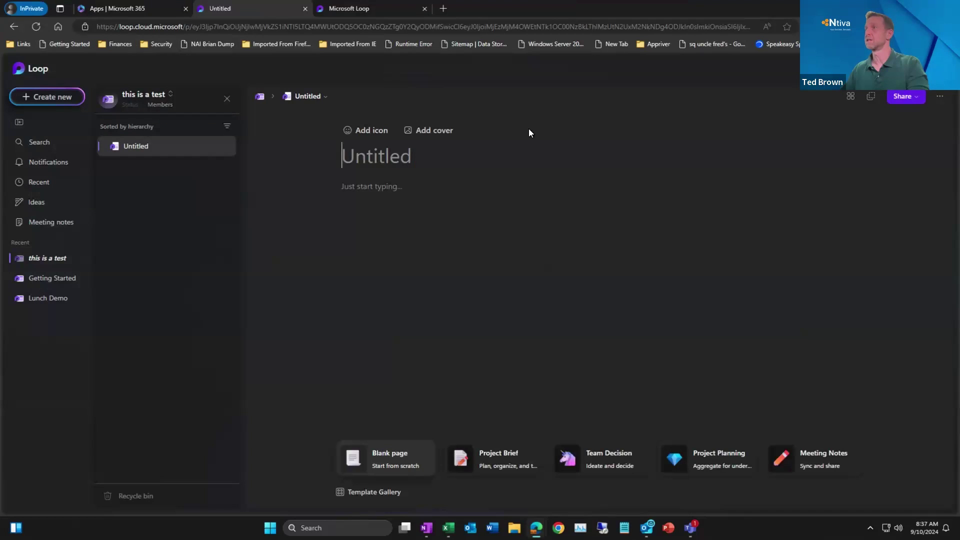
pyautogui.moveTo(145, 170)
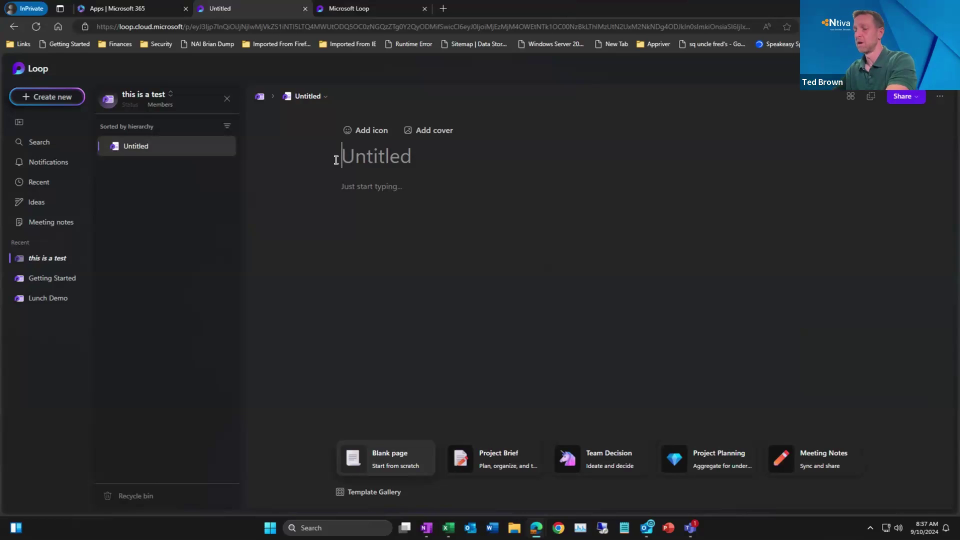
pyautogui.write('Brain')
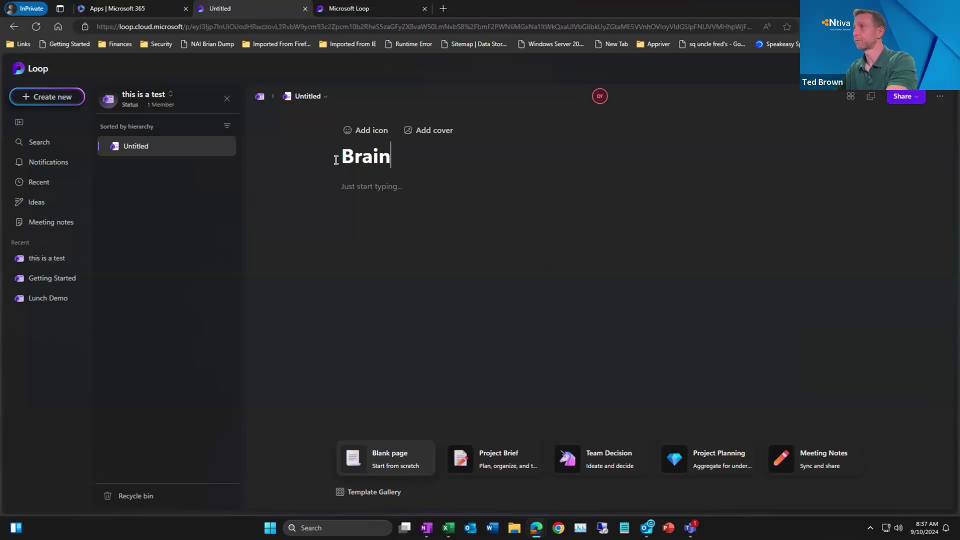
pyautogui.write('storm')
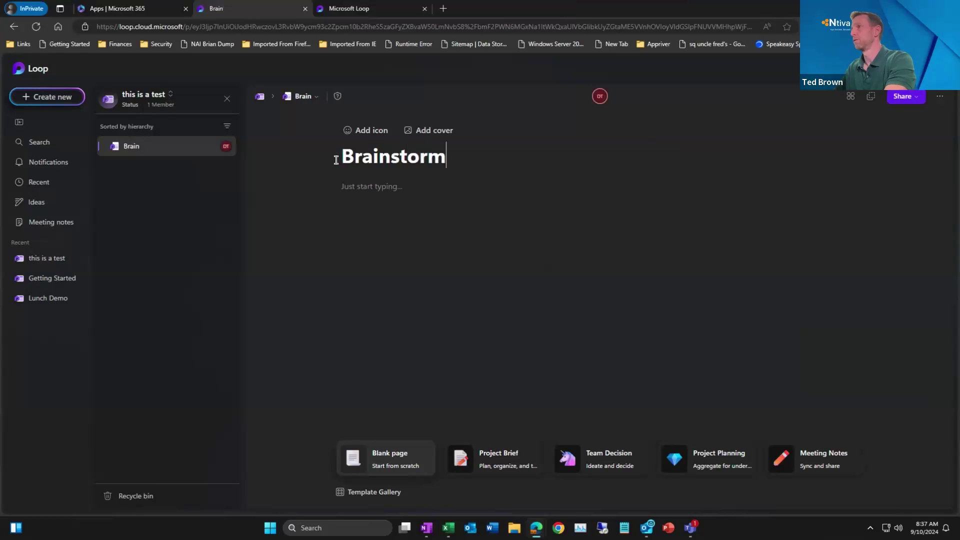
pyautogui.write(' meeting')
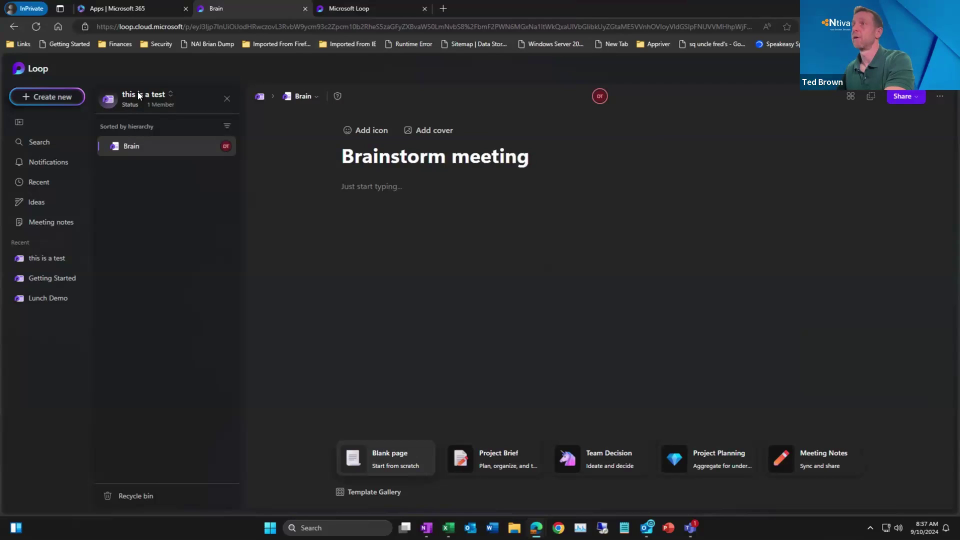
# - Add a second page titled 'Project kick', leaving its body empty
pyautogui.click(135, 170)
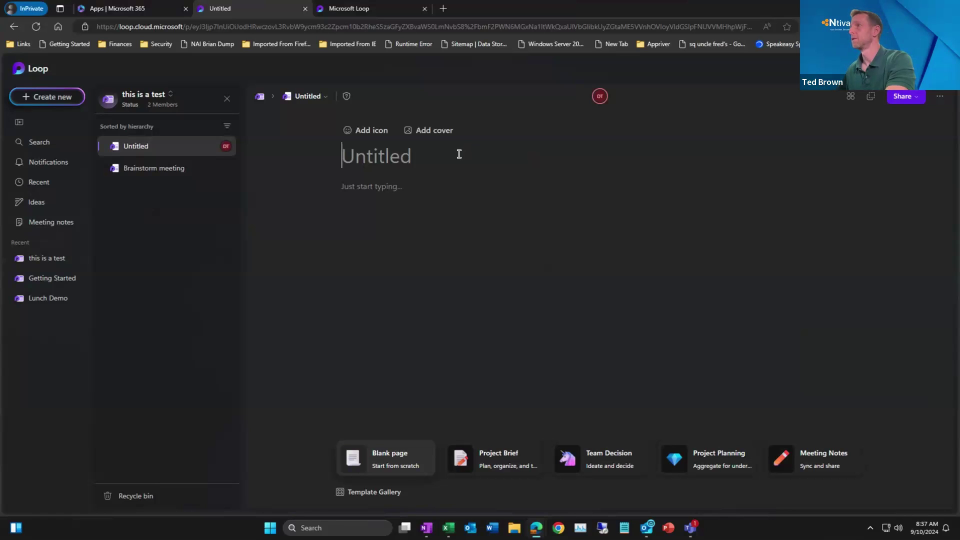
pyautogui.write('Projec')
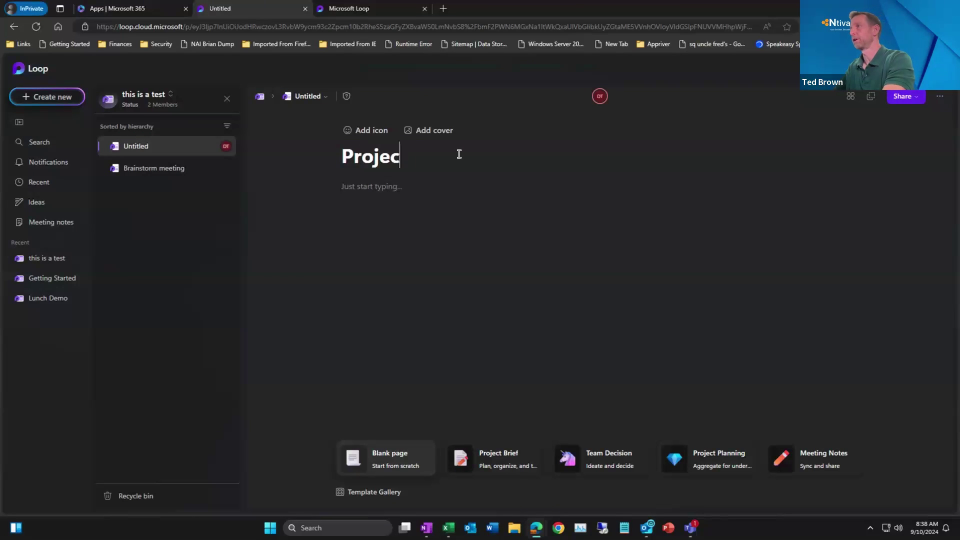
pyautogui.write('t kick')
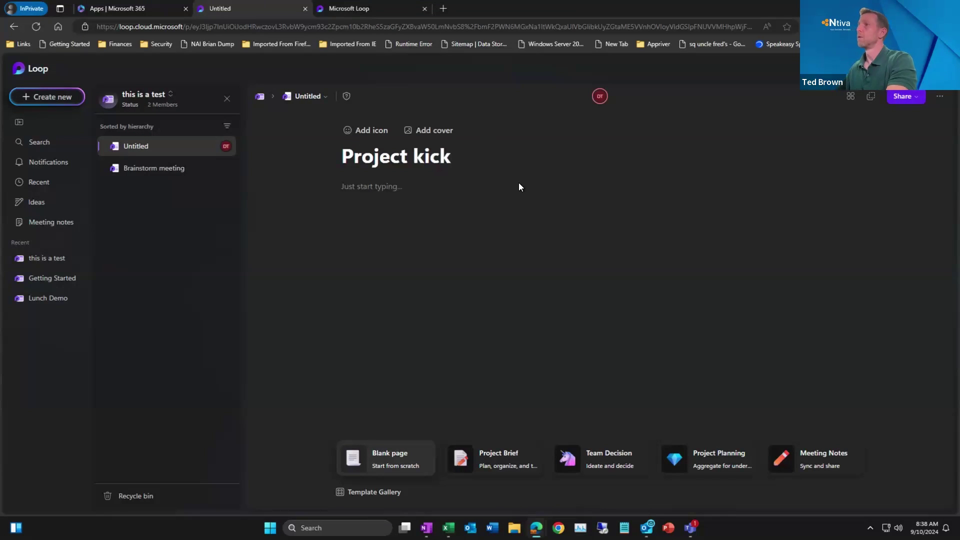
pyautogui.click(400, 213)
pyautogui.write('/')
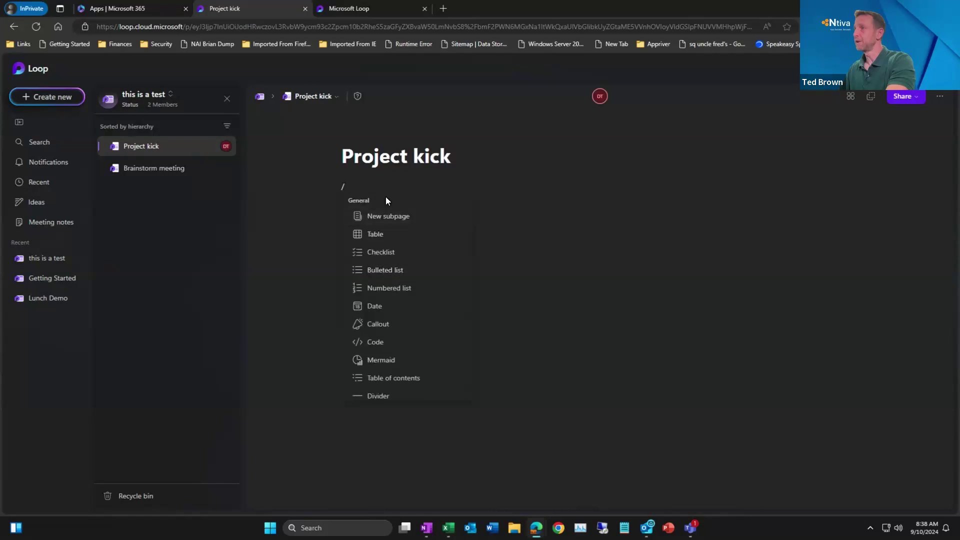
pyautogui.press('BackSpace')
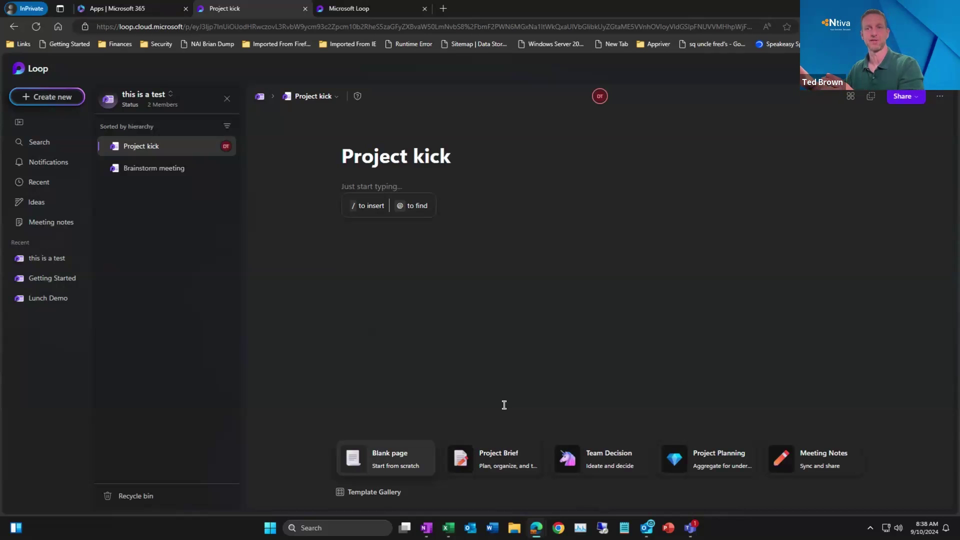
# - Apply the Stand-Up Meeting template from the Template Gallery and review its Updates and Action items sections
pyautogui.click(379, 492)
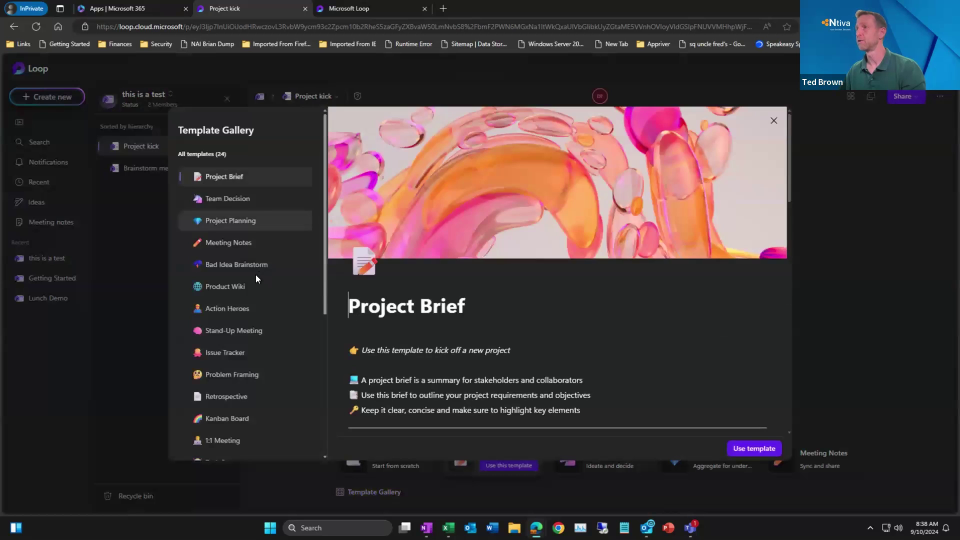
pyautogui.scroll(-5, 255, 278)
pyautogui.scroll(5, 254, 278)
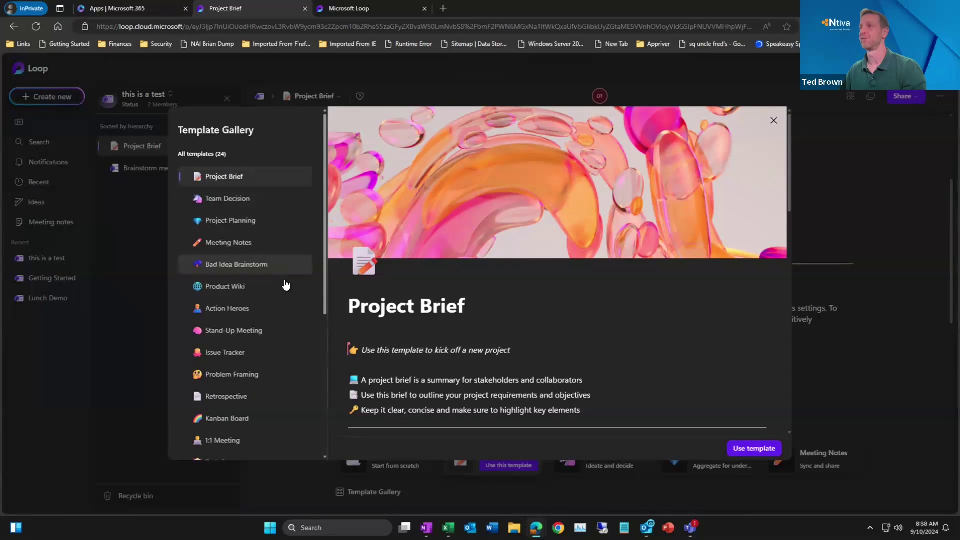
pyautogui.click(233, 332)
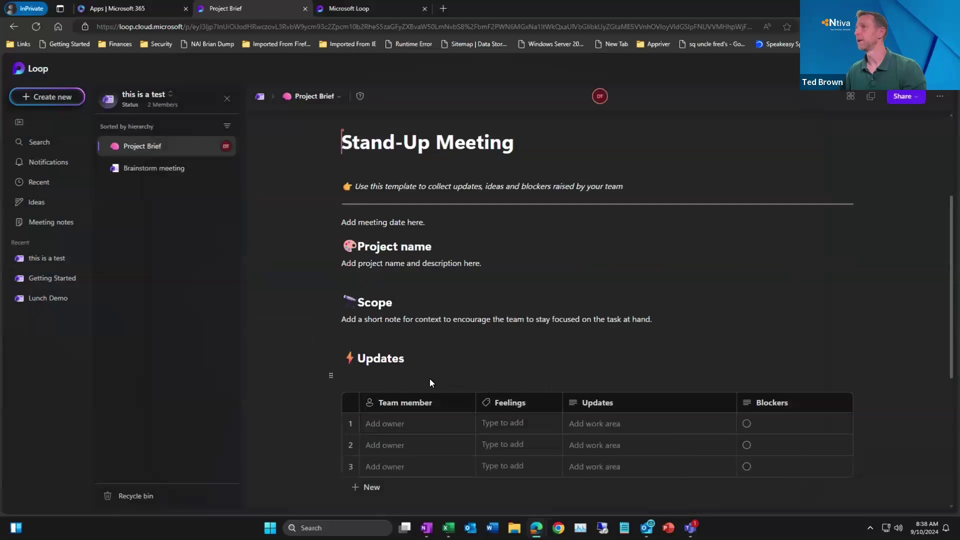
pyautogui.click(430, 381)
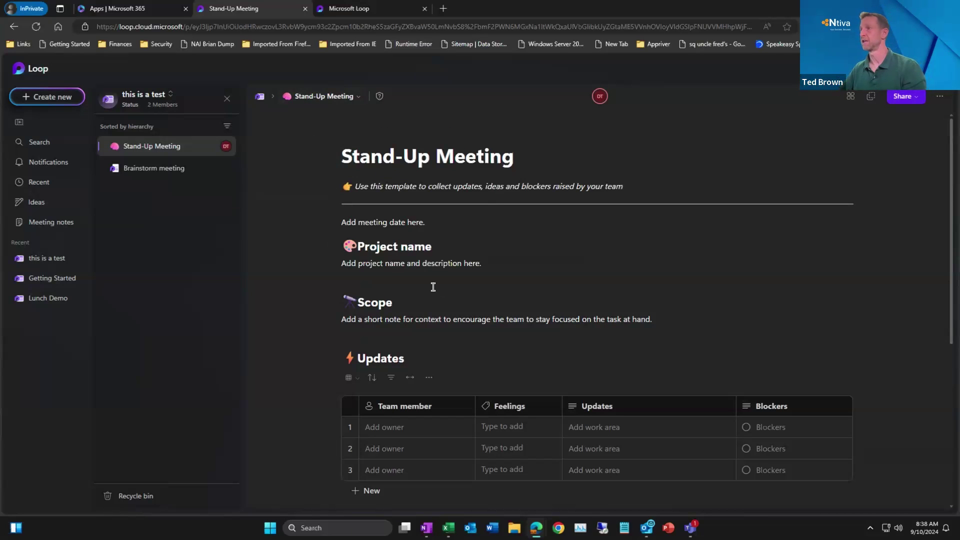
pyautogui.scroll(-2, 431, 285)
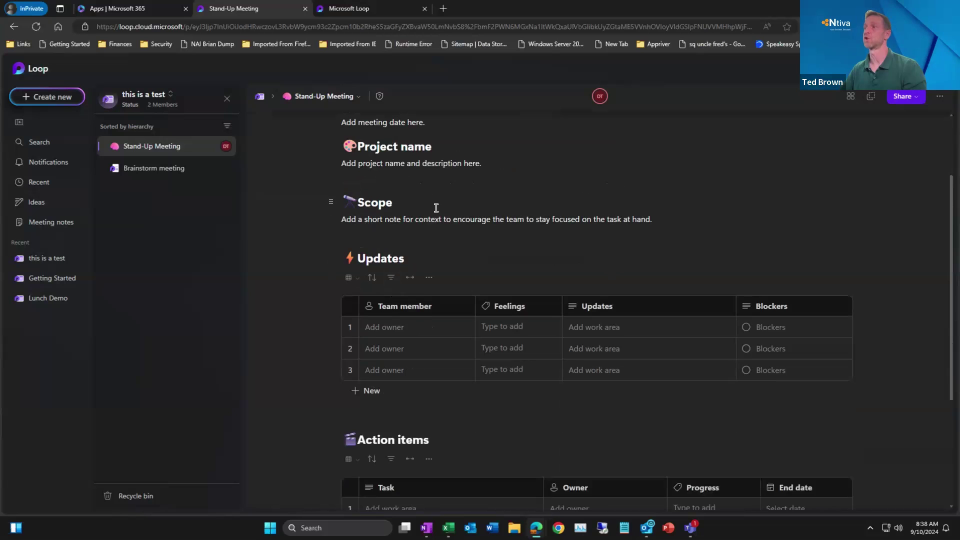
pyautogui.scroll(-1, 378, 298)
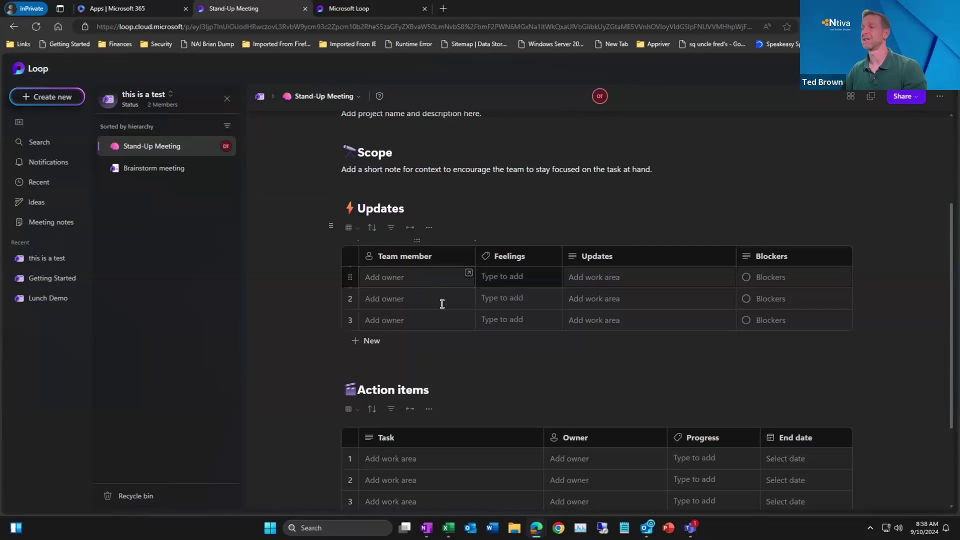
pyautogui.scroll(-2, 446, 311)
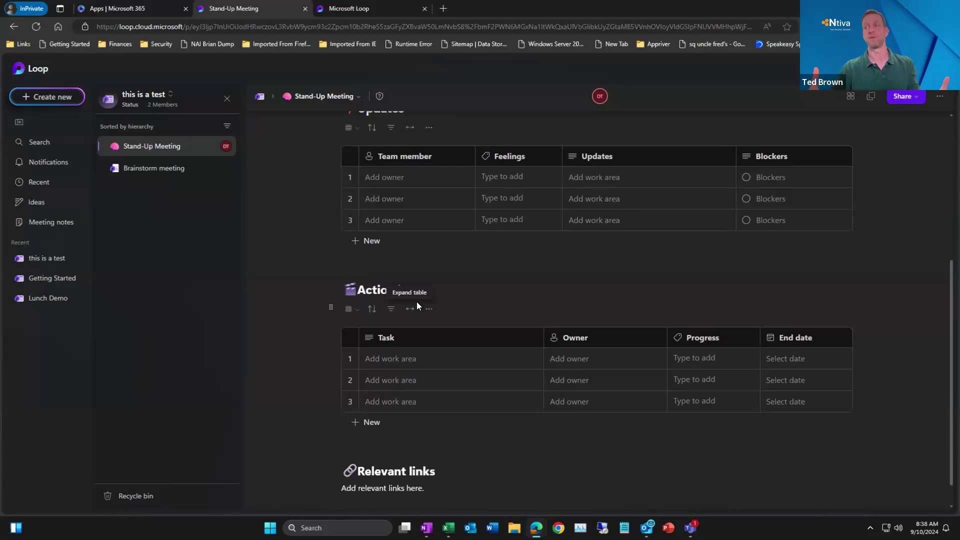
pyautogui.scroll(-1, 540, 388)
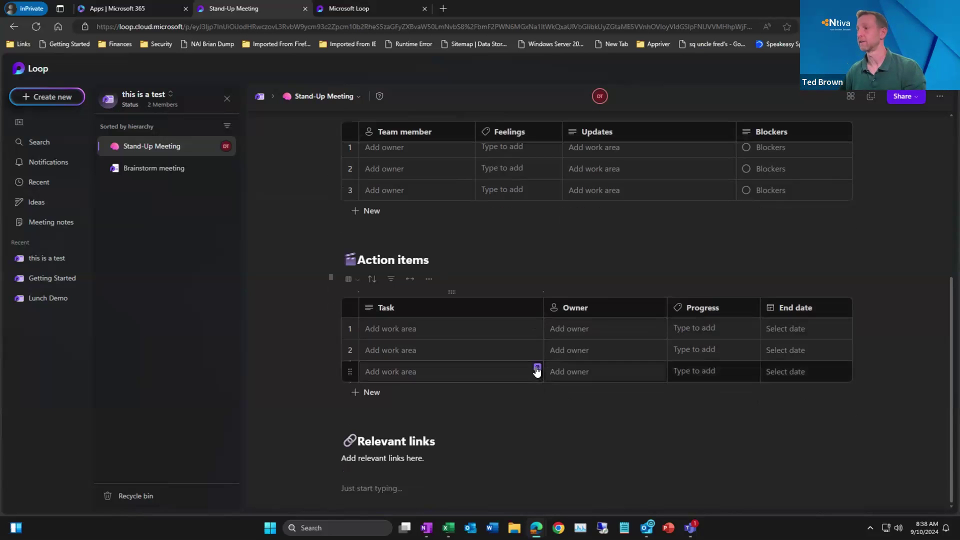
pyautogui.scroll(5, 517, 351)
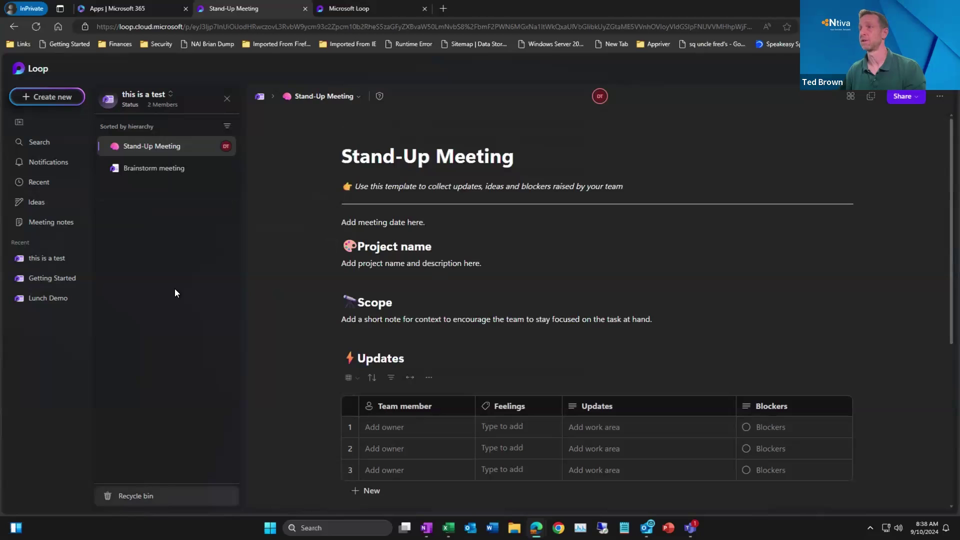
# - Add a new page built from the Meeting Notes template, then return to the PowerPoint presentation
pyautogui.click(145, 189)
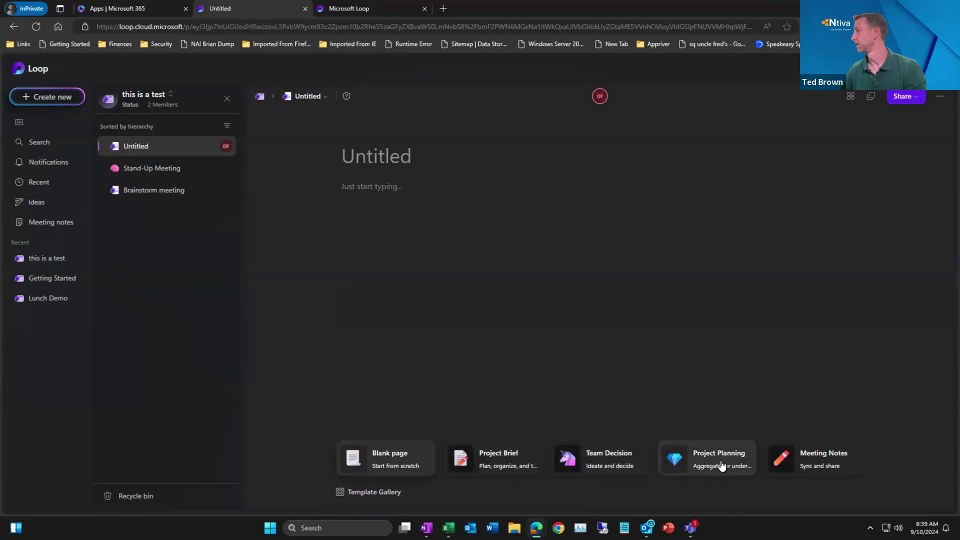
pyautogui.click(827, 458)
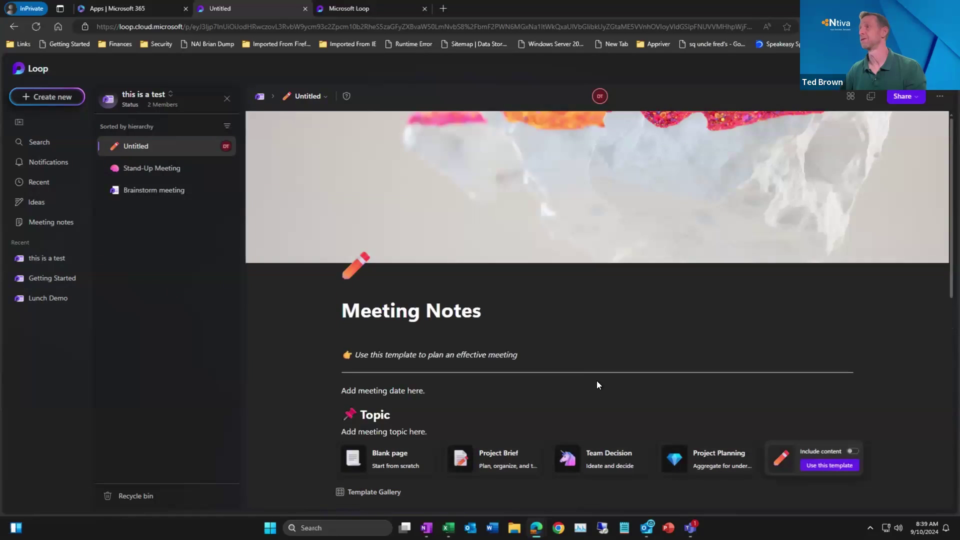
pyautogui.scroll(-10, 483, 330)
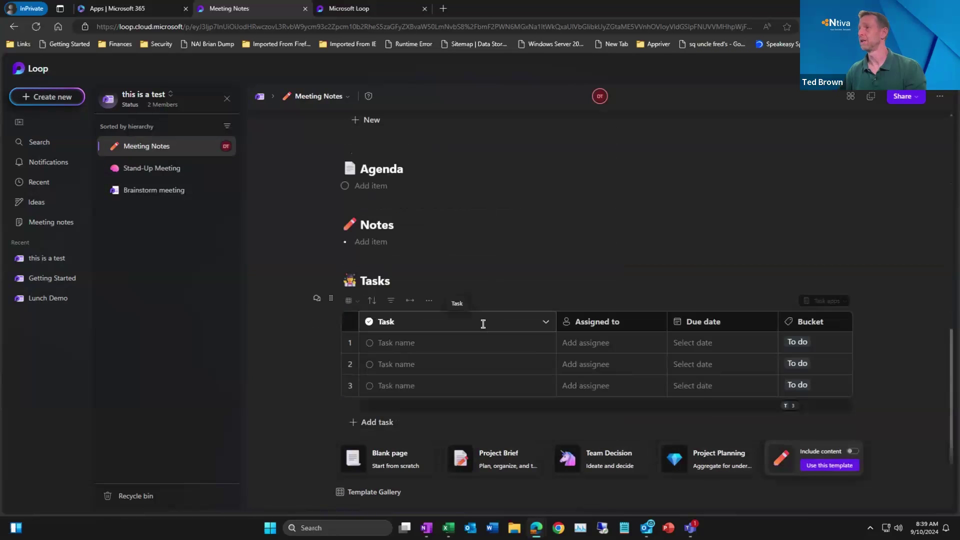
pyautogui.scroll(10, 483, 324)
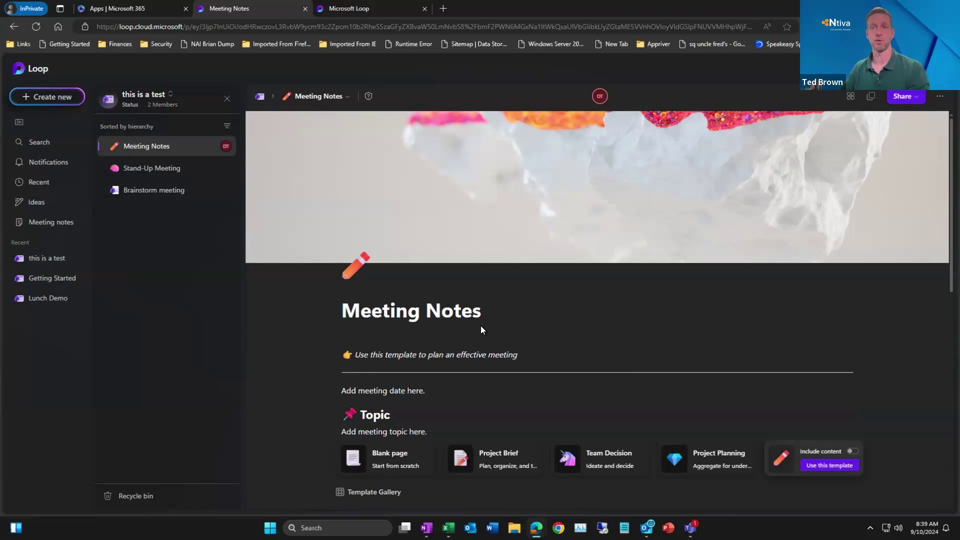
pyautogui.hotkey('ctrl', 'Left')
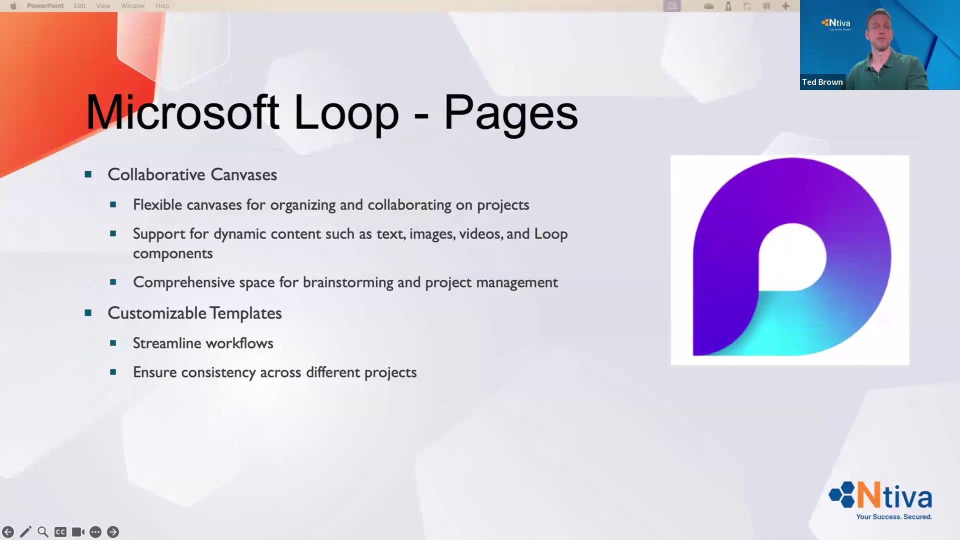
# - Advance the slideshow to the Microsoft Loop - Components slide
pyautogui.press('Right')
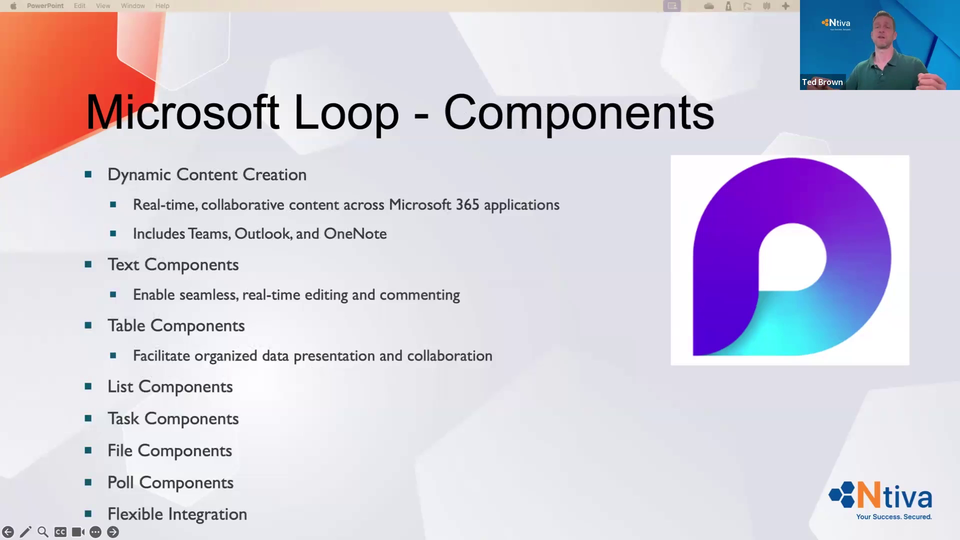
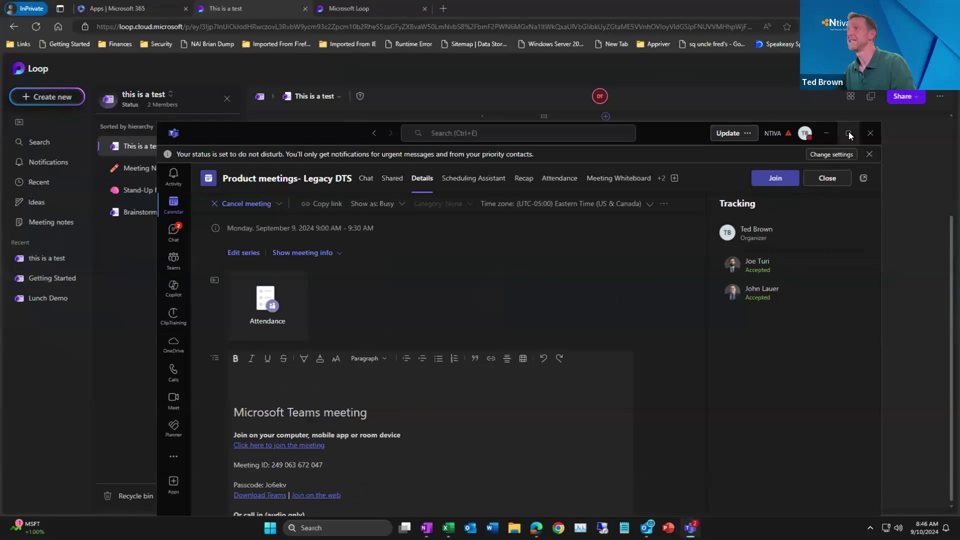
# - Maximize the Product meetings- Legacy DTS meeting and view the Notes area of its Recap
pyautogui.click(848, 132)
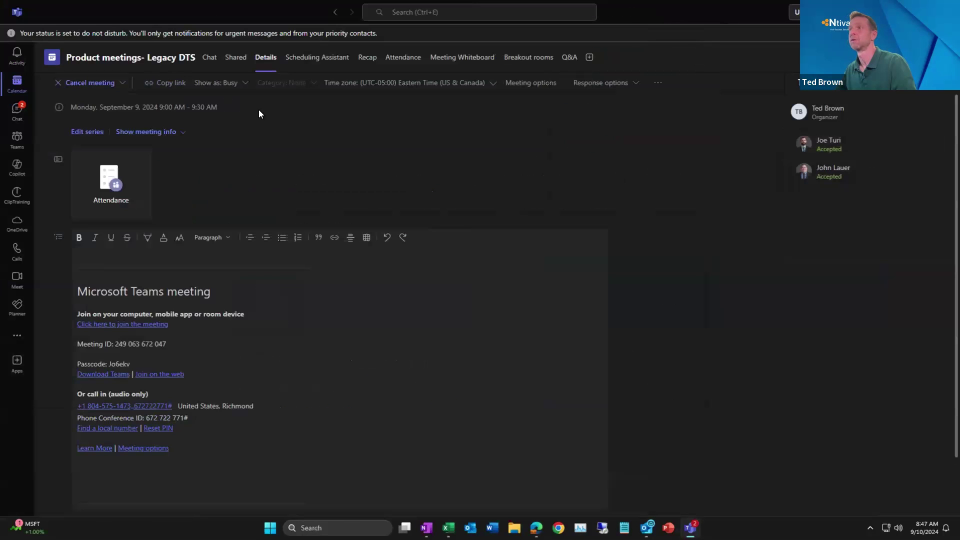
pyautogui.click(368, 58)
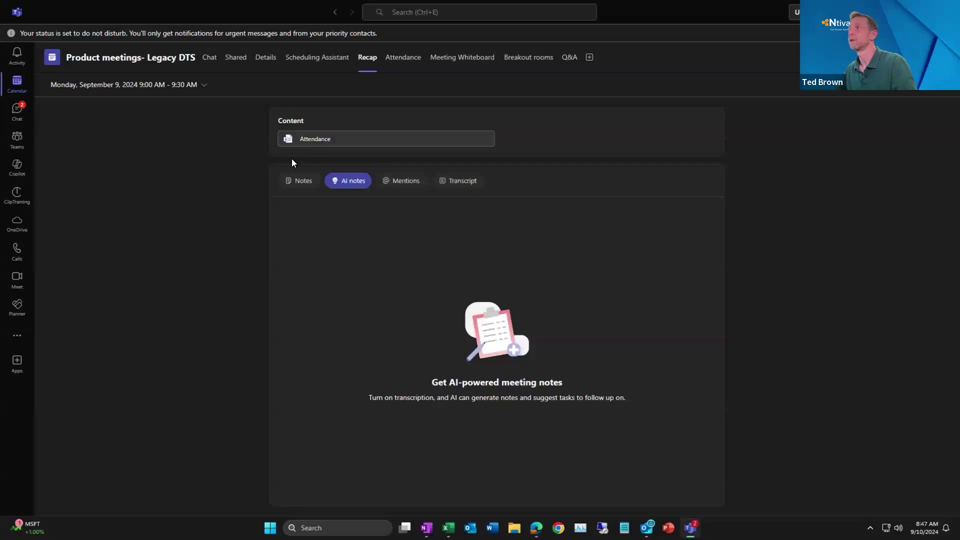
pyautogui.click(304, 184)
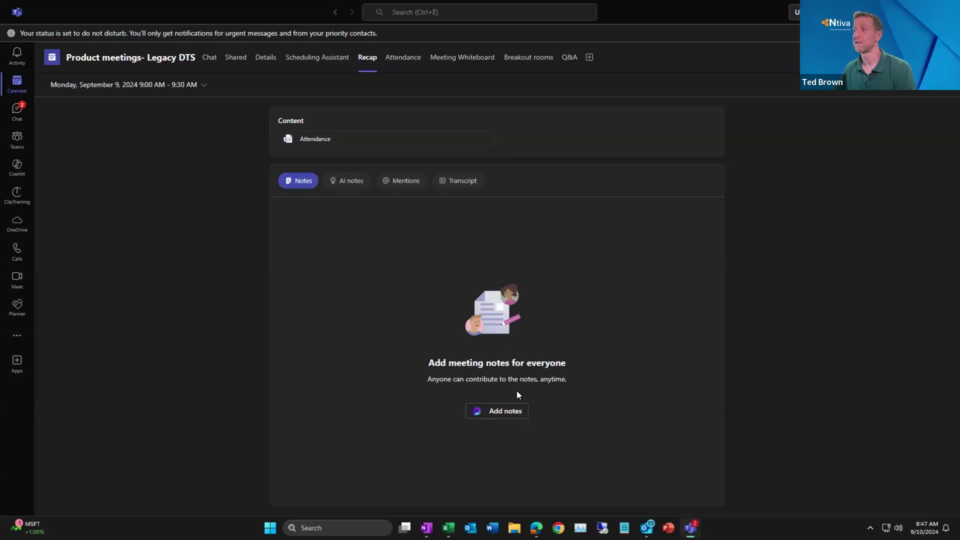
# - Add shared meeting notes and type a slash under Meeting notes to browse the insert menu
pyautogui.click(500, 413)
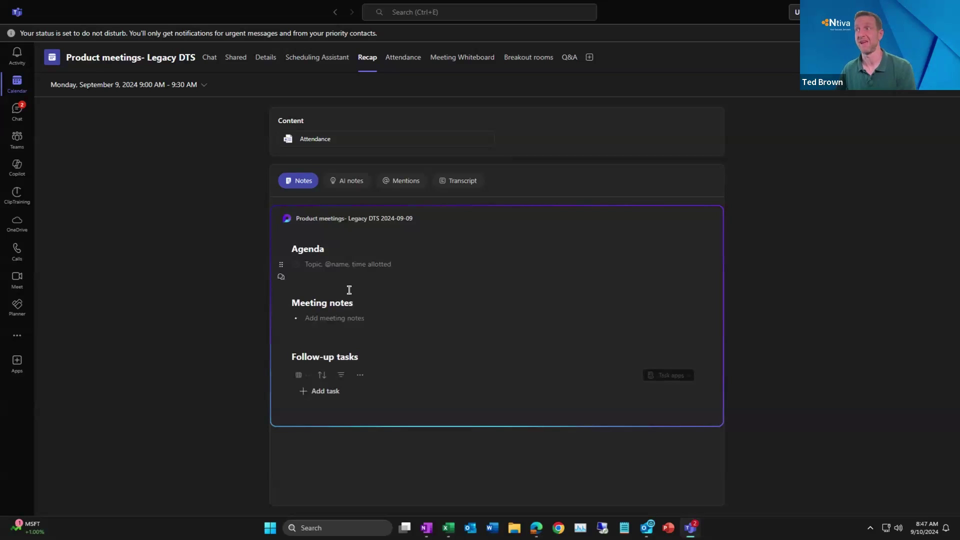
pyautogui.click(330, 264)
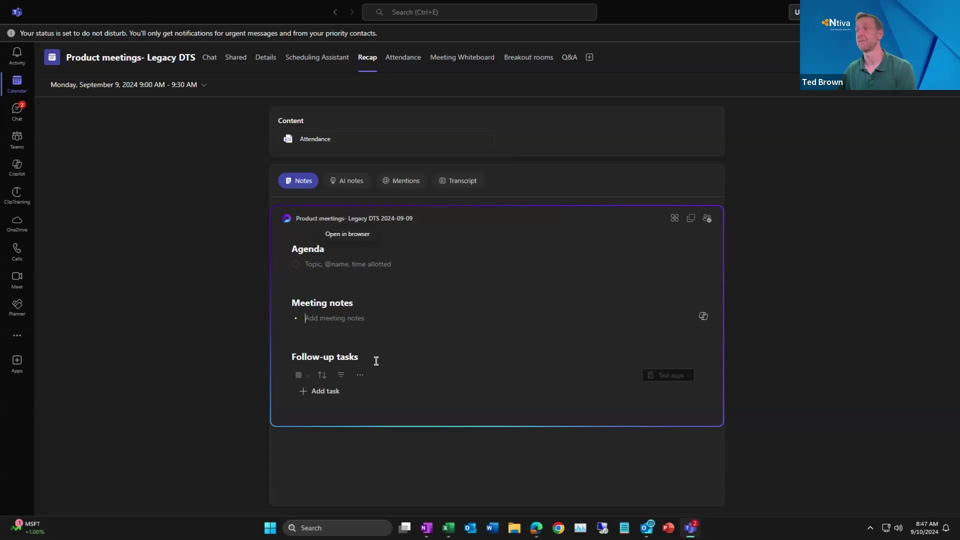
pyautogui.click(316, 332)
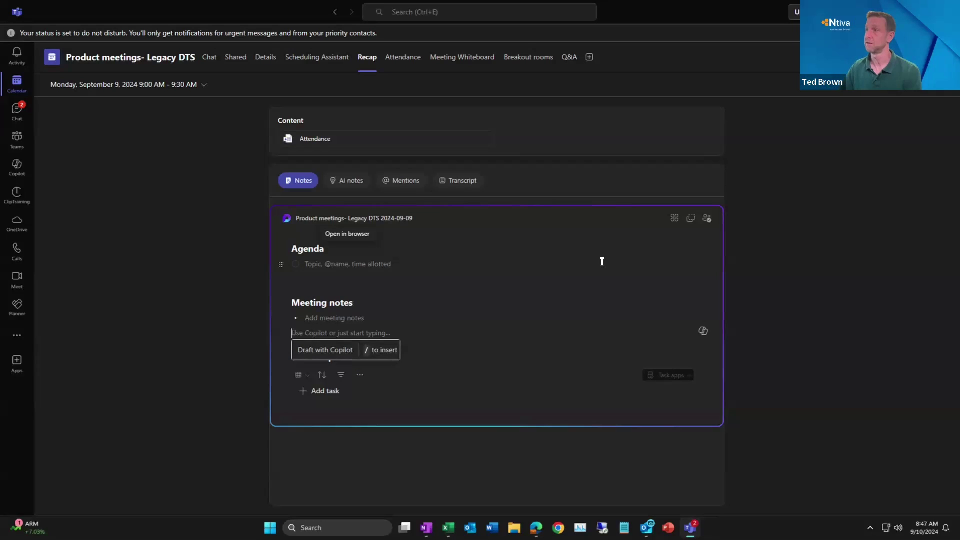
pyautogui.write('/')
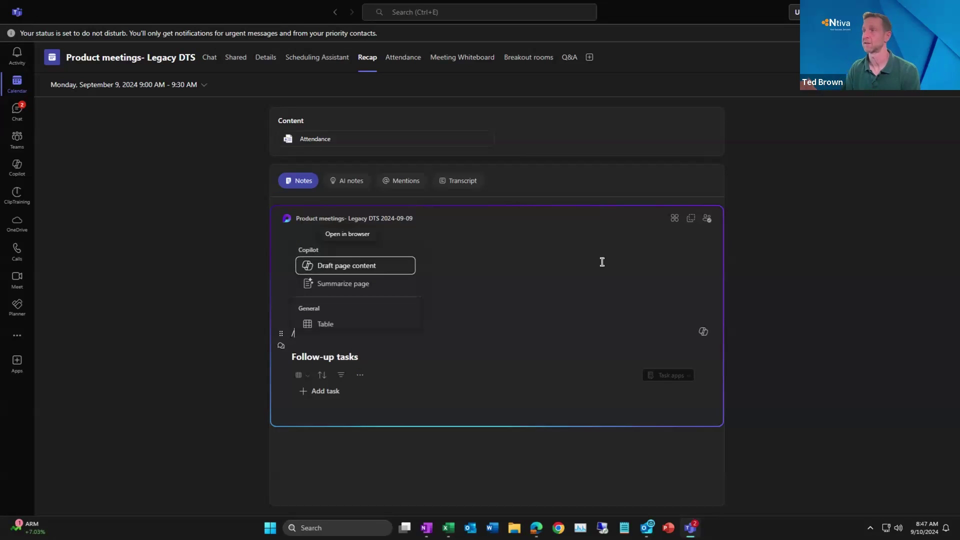
pyautogui.scroll(-6, 341, 306)
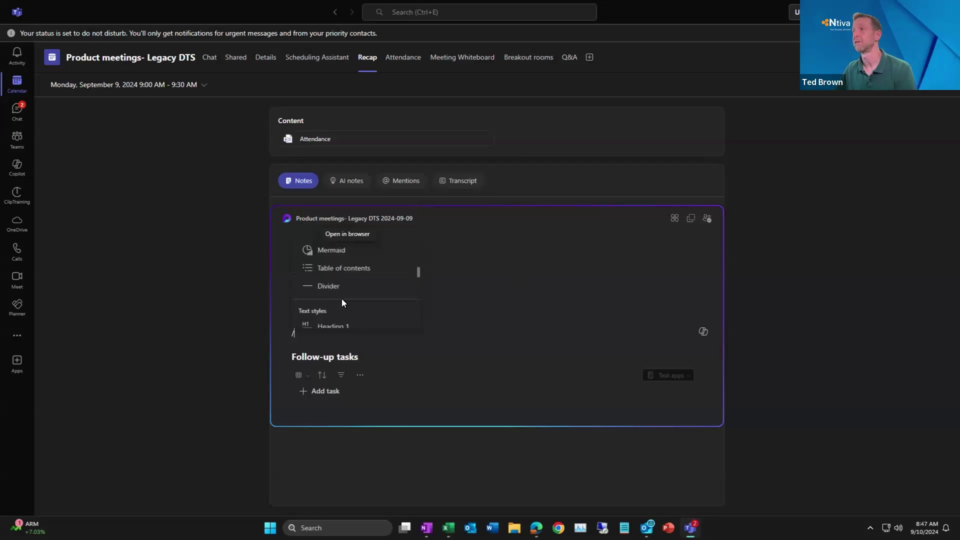
pyautogui.scroll(6, 342, 302)
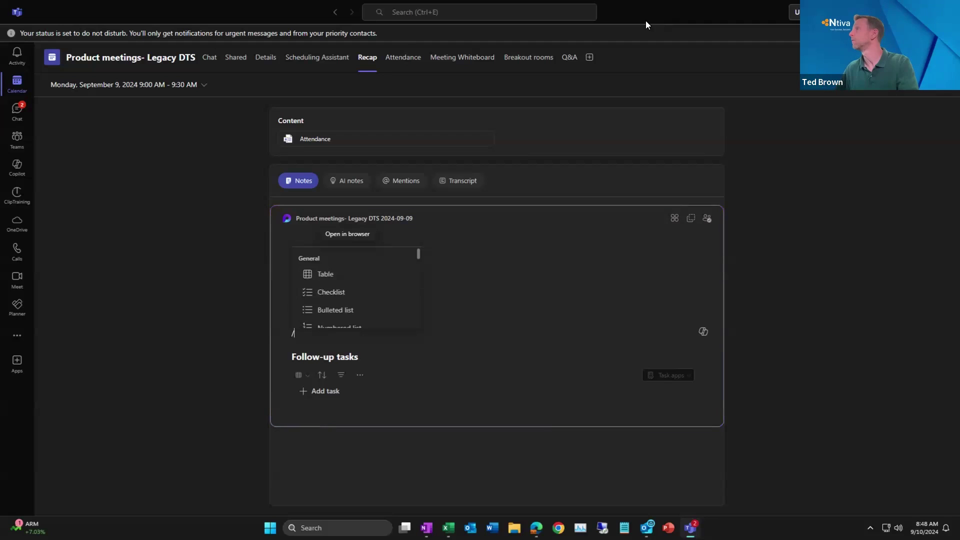
# - Check Loop's meeting notes in Edge, then launch Loop from the Microsoft 365 apps search
pyautogui.hotkey('alt', 'Tab')
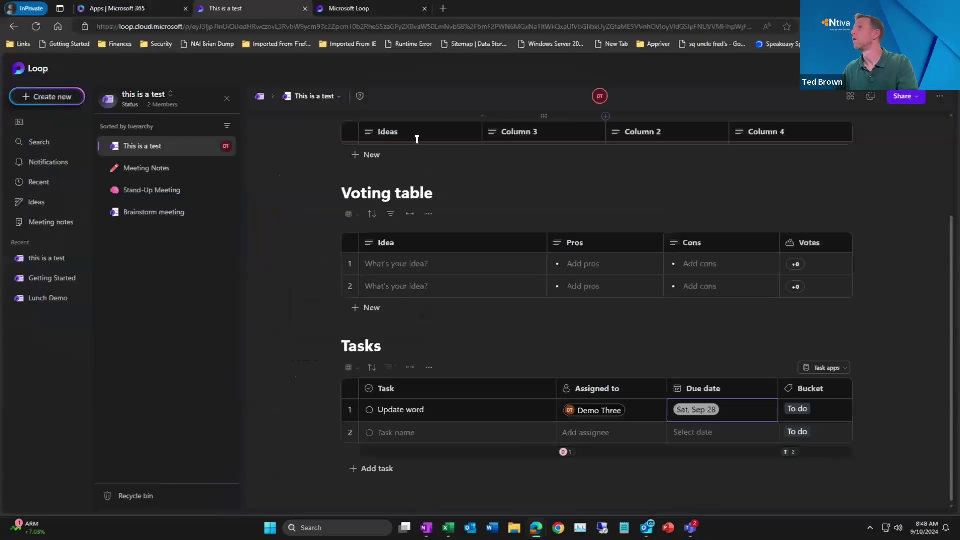
pyautogui.click(33, 225)
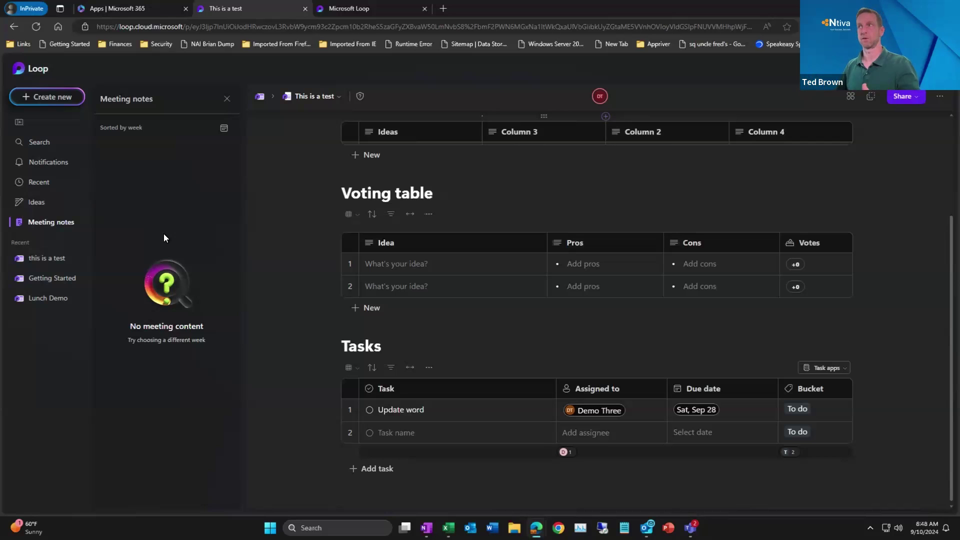
pyautogui.click(151, 13)
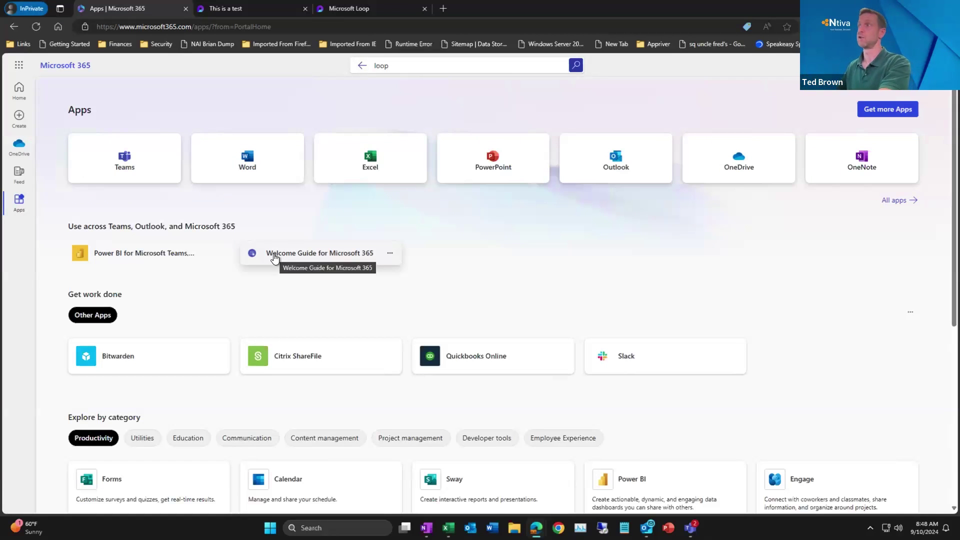
pyautogui.click(399, 66)
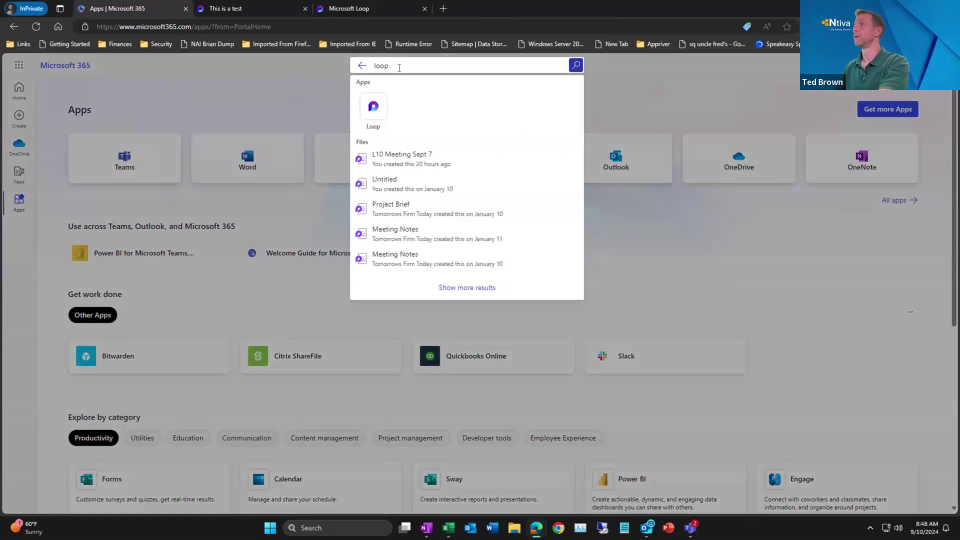
pyautogui.click(379, 104)
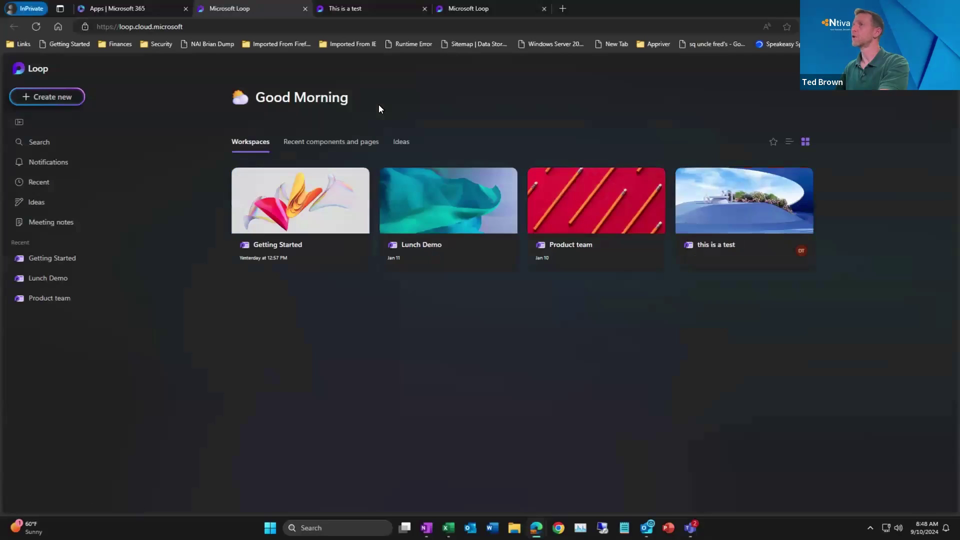
# - Choose New workspace from Loop's Create new menu
pyautogui.click(54, 97)
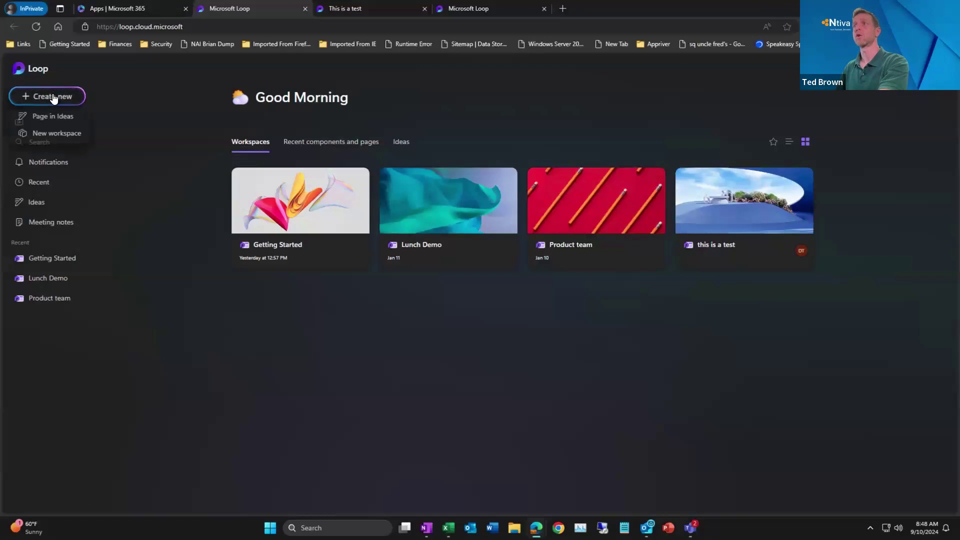
pyautogui.click(67, 134)
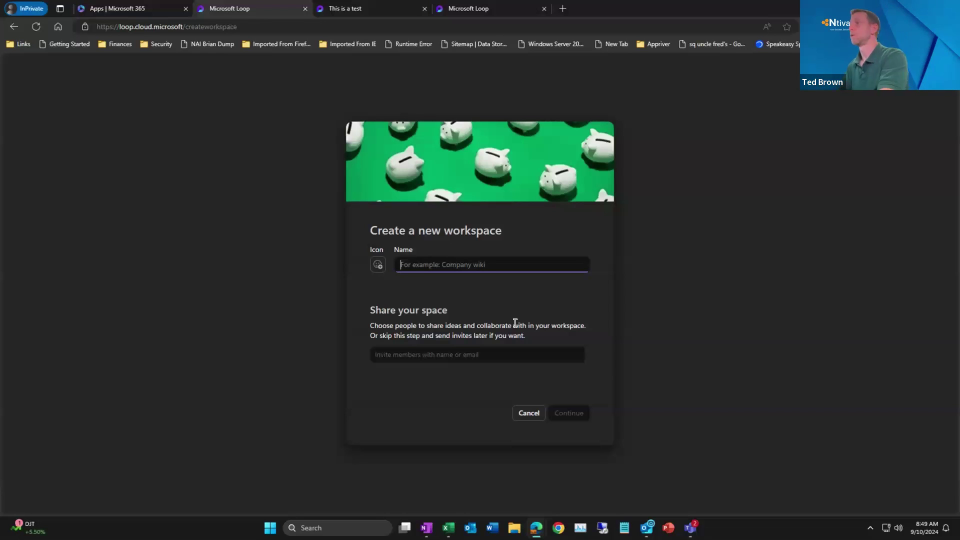
# - Name the workspace 'L10 Test meeting'
pyautogui.write('Loo')
pyautogui.press('BackSpace')
pyautogui.press('BackSpace')
pyautogui.write('10 ')
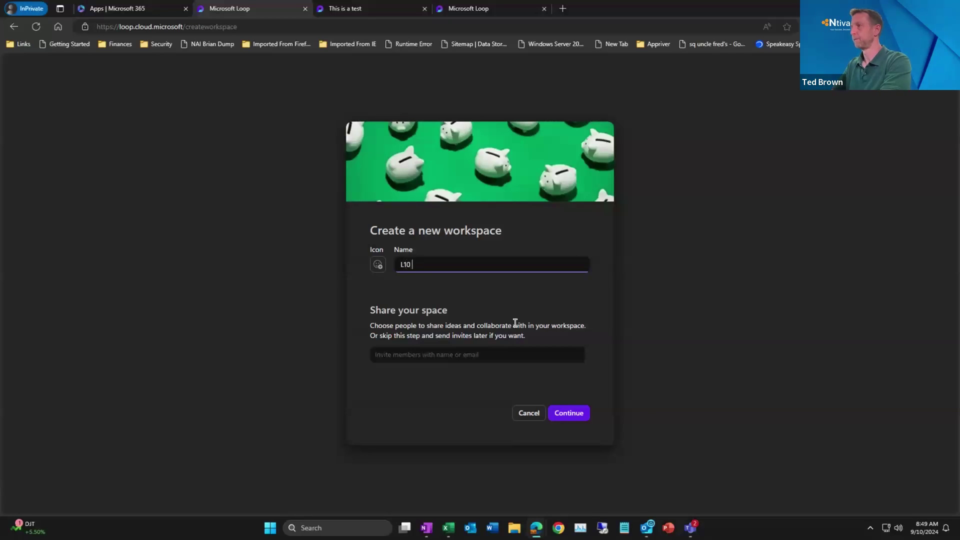
pyautogui.write('Test meeting')
# - Invite four suggested people as workspace members
pyautogui.click(438, 355)
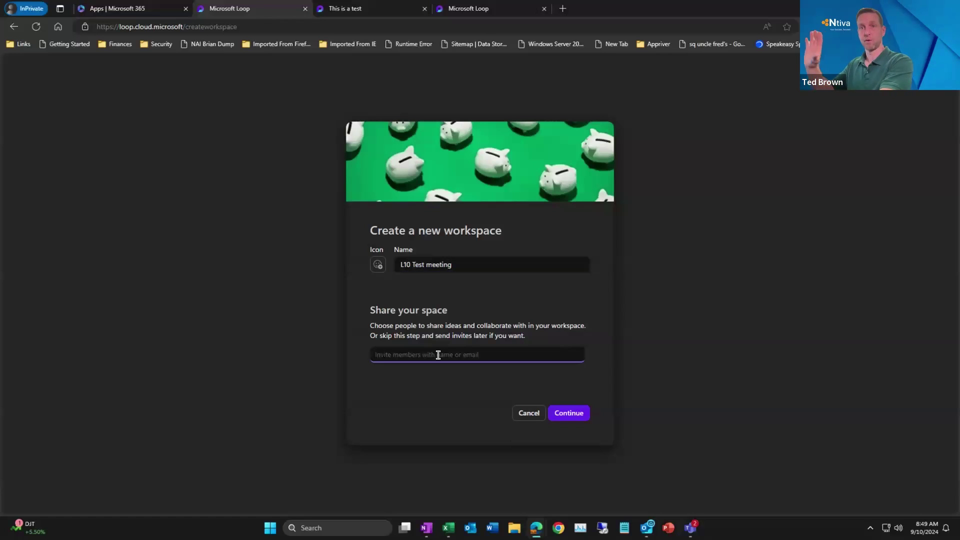
pyautogui.write('De')
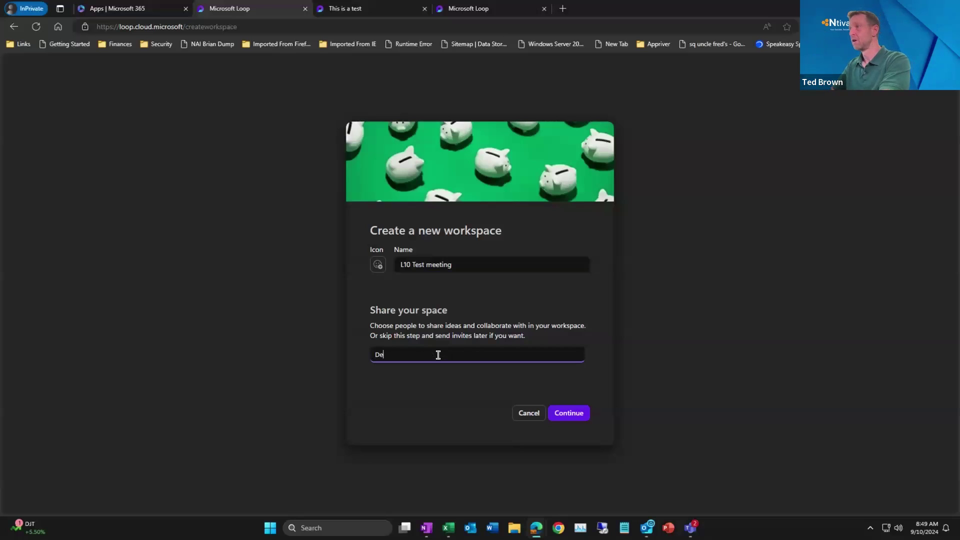
pyautogui.write('mo Three')
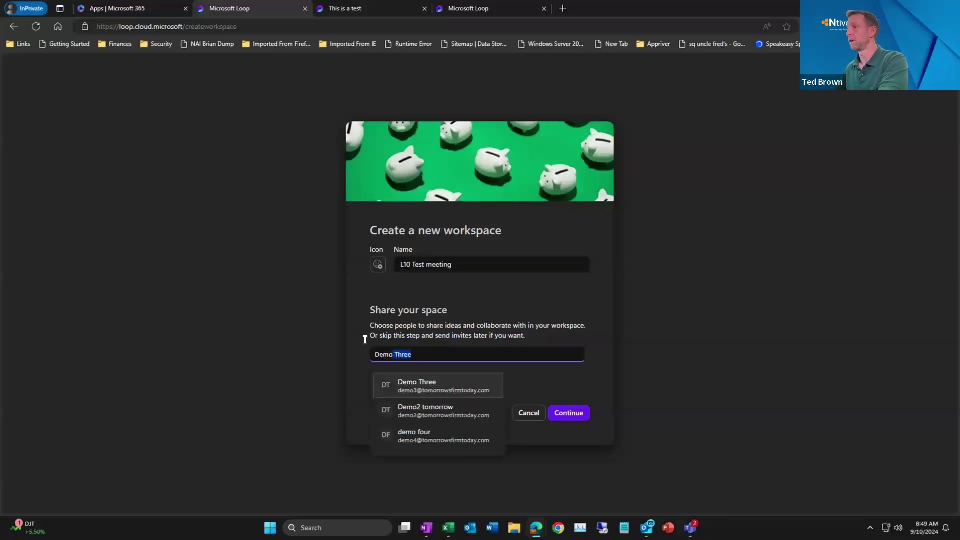
pyautogui.click(415, 388)
pyautogui.write('d')
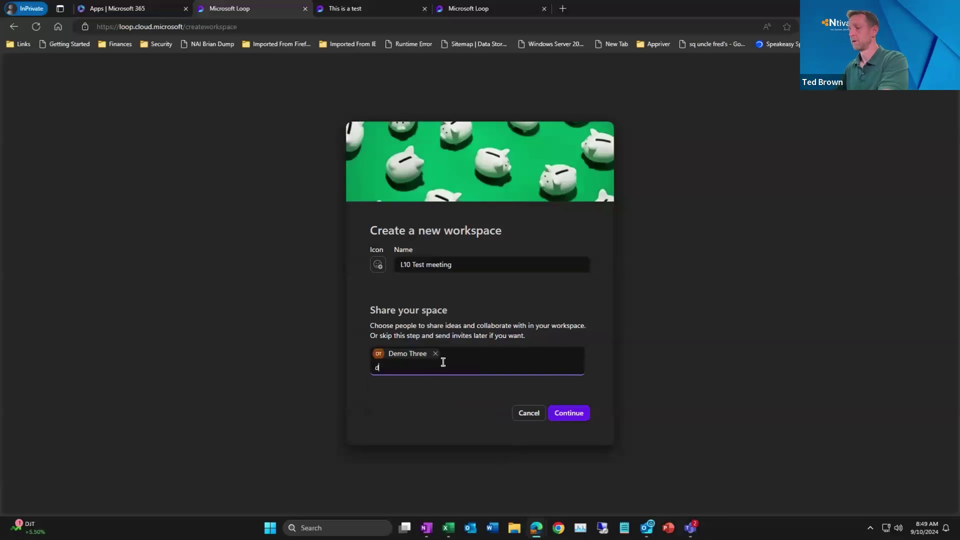
pyautogui.write('emo2 tomorrow')
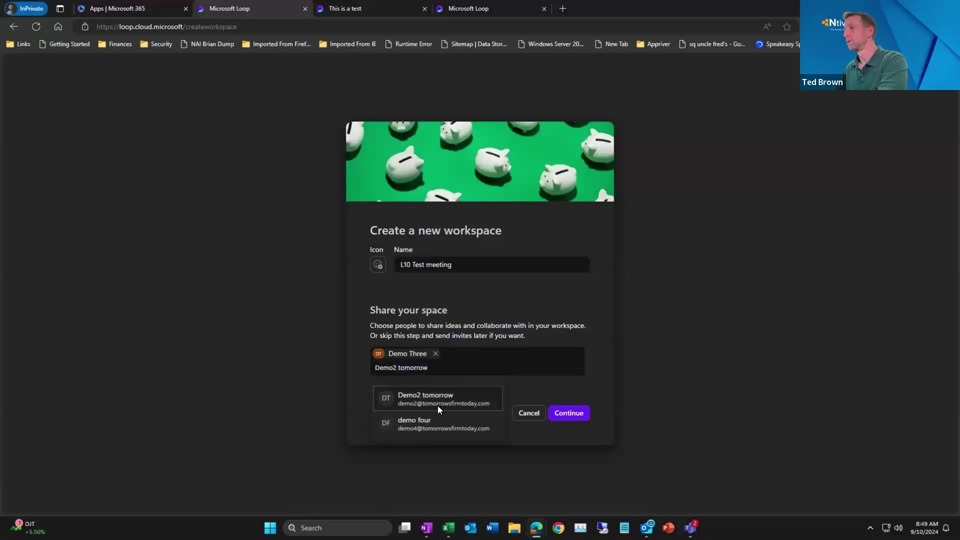
pyautogui.click(440, 400)
pyautogui.write('demo four')
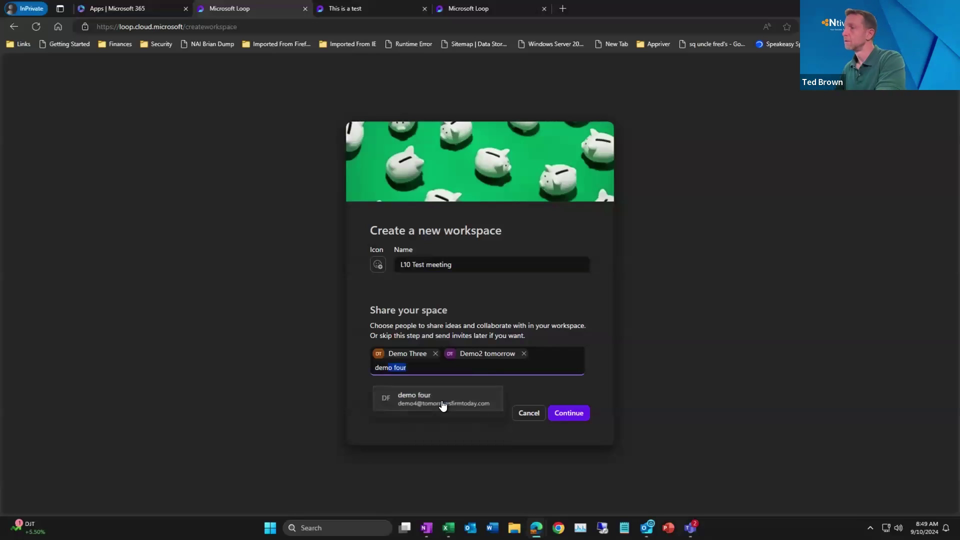
pyautogui.click(442, 402)
pyautogui.write('Ted Brown')
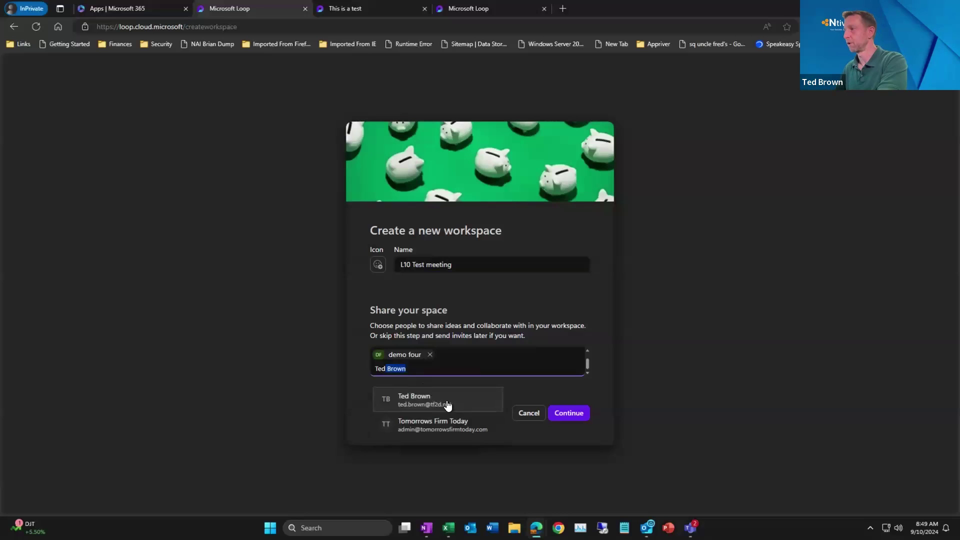
pyautogui.click(439, 401)
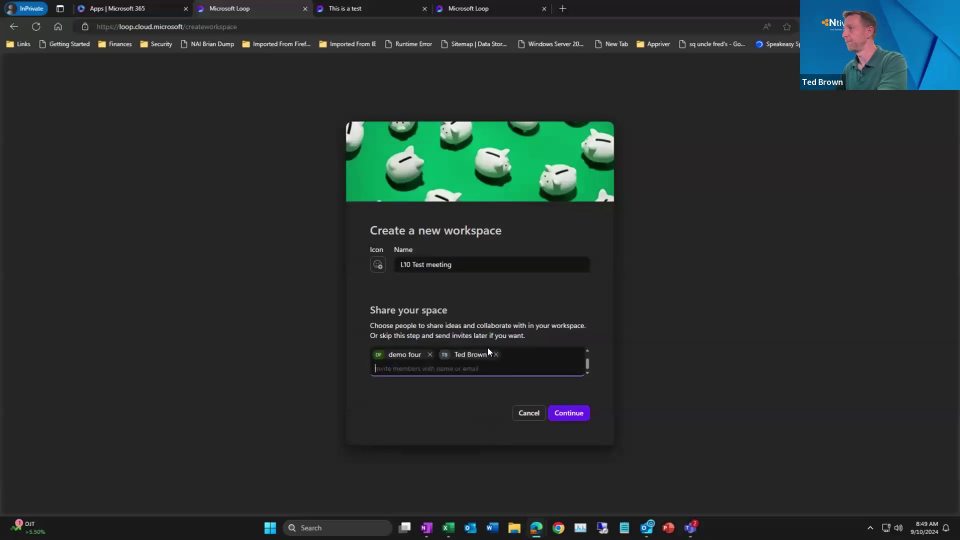
# - Enter a short workspace description and create the workspace
pyautogui.click(563, 413)
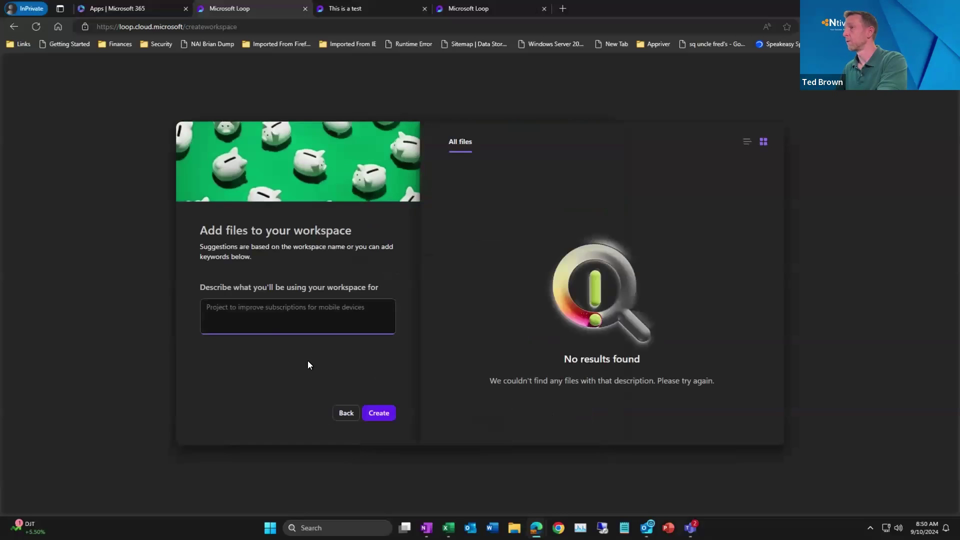
pyautogui.write('This is t')
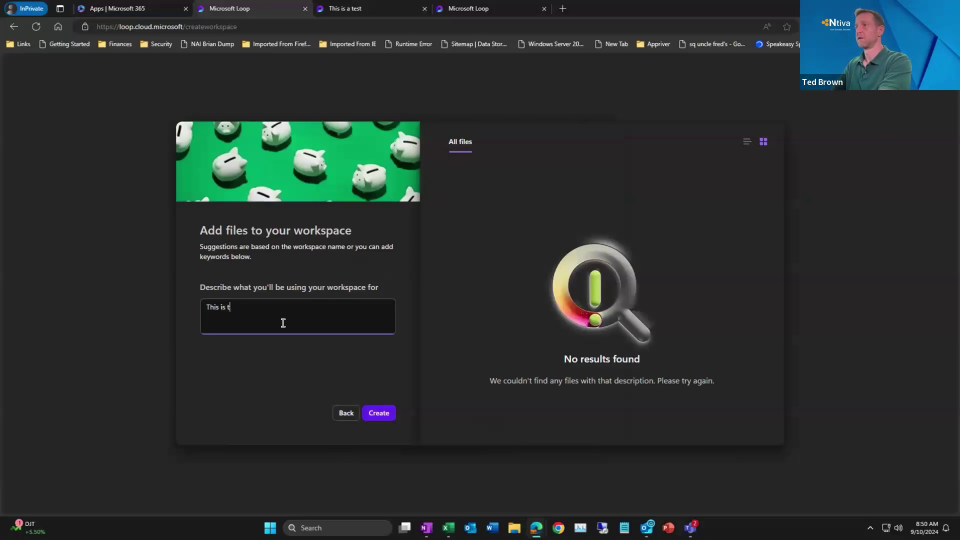
pyautogui.write('he 1')
pyautogui.press('BackSpace')
pyautogui.write('L10 M')
pyautogui.write('eeting platform')
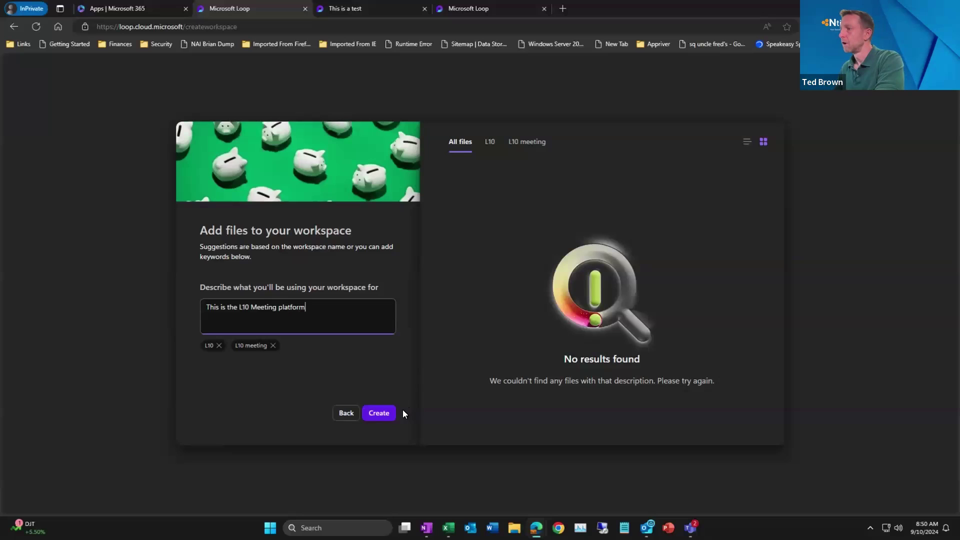
pyautogui.click(386, 413)
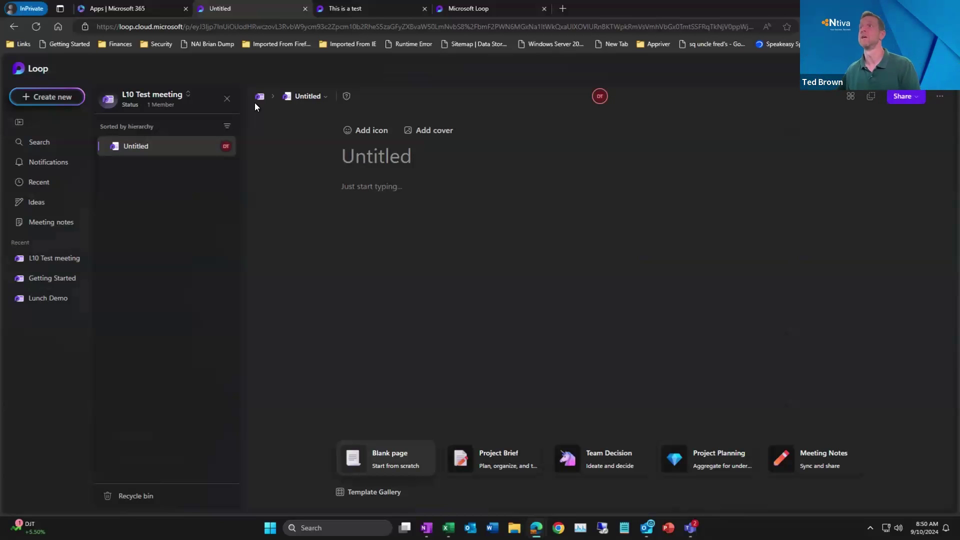
# - Title the blank page 'L10 Meeting Sep 10' and move into the page body
pyautogui.moveTo(159, 153)
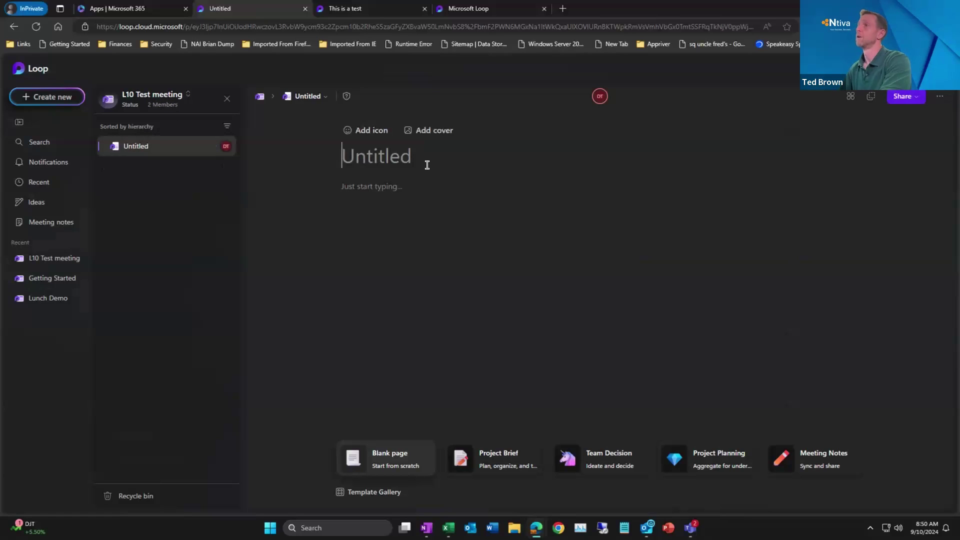
pyautogui.write('L10 ')
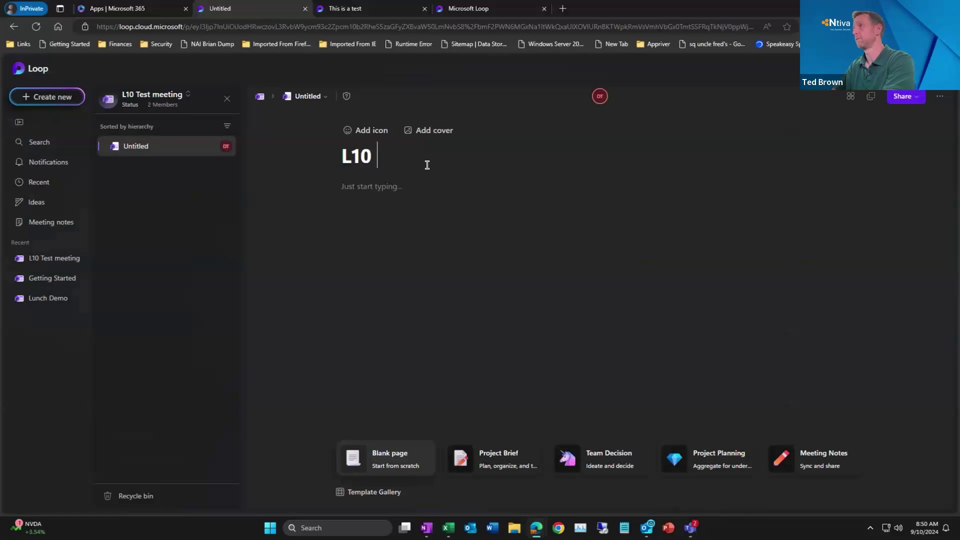
pyautogui.write('Meeting ')
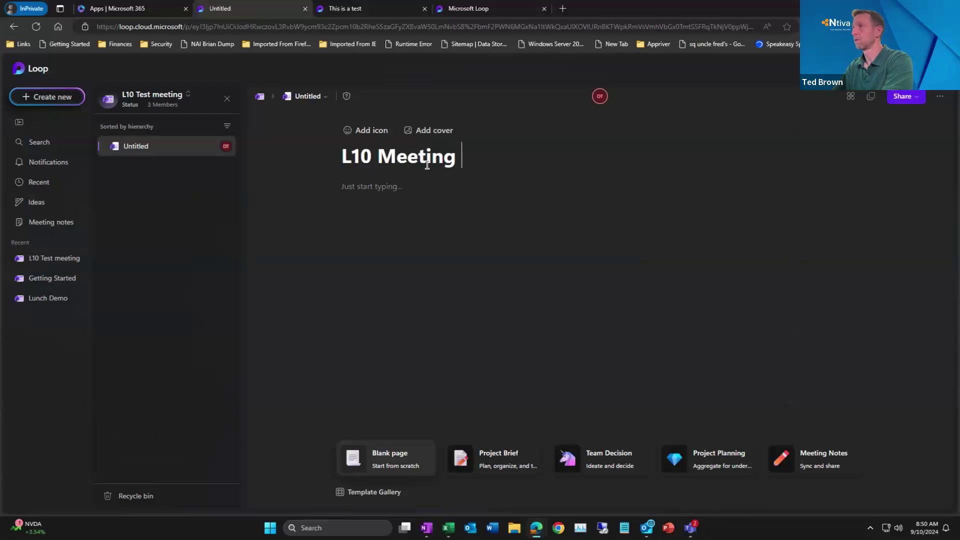
pyautogui.write('Sep 10')
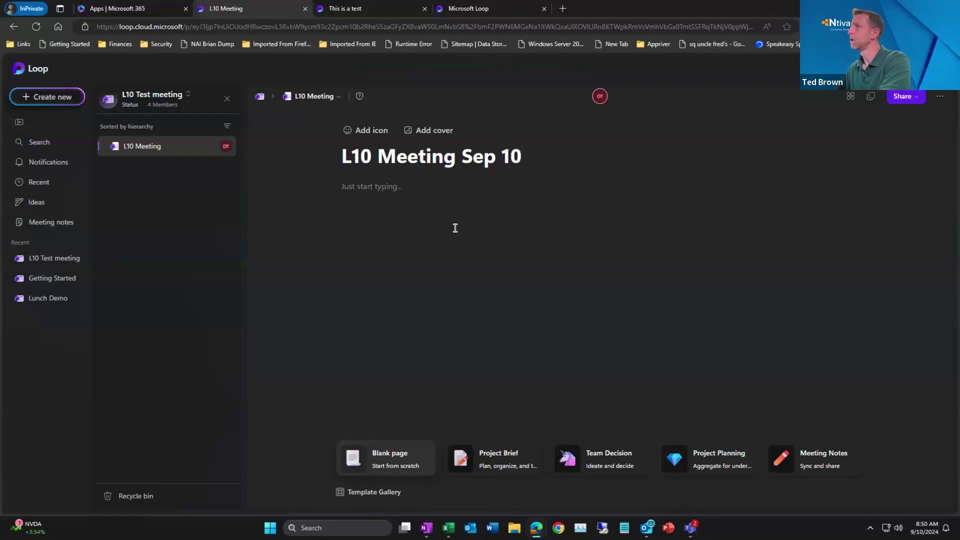
pyautogui.press('Return')
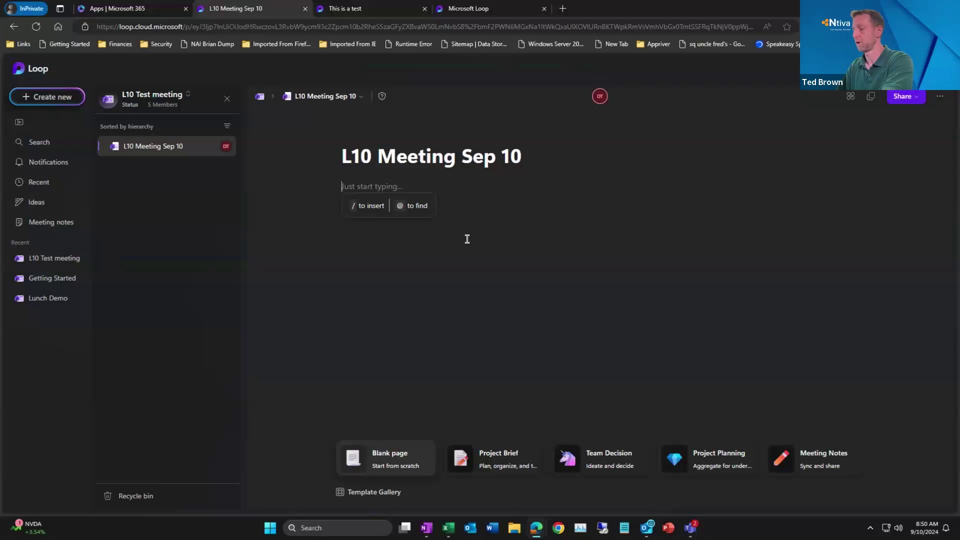
# - Insert a table with the label 'L10 Meeting Headlines' above it
pyautogui.write('/')
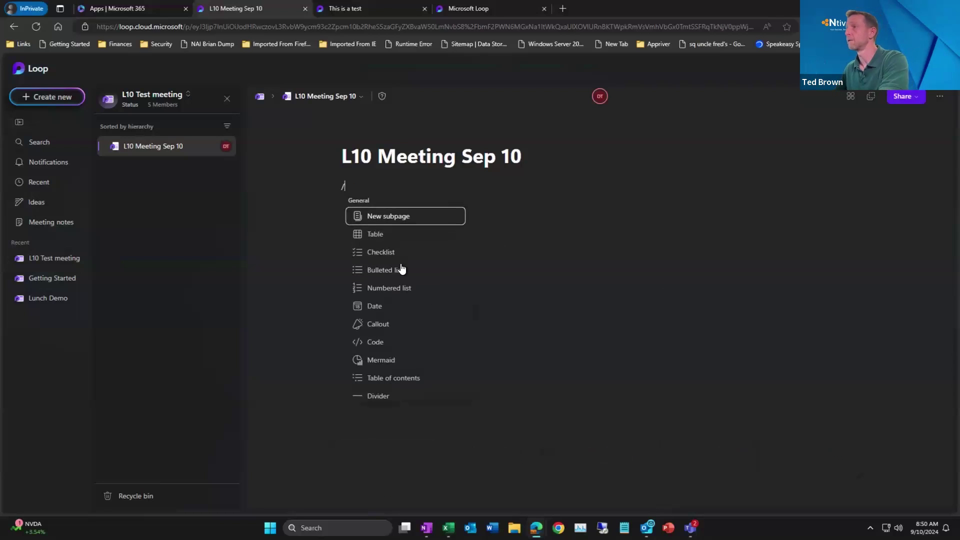
pyautogui.click(403, 236)
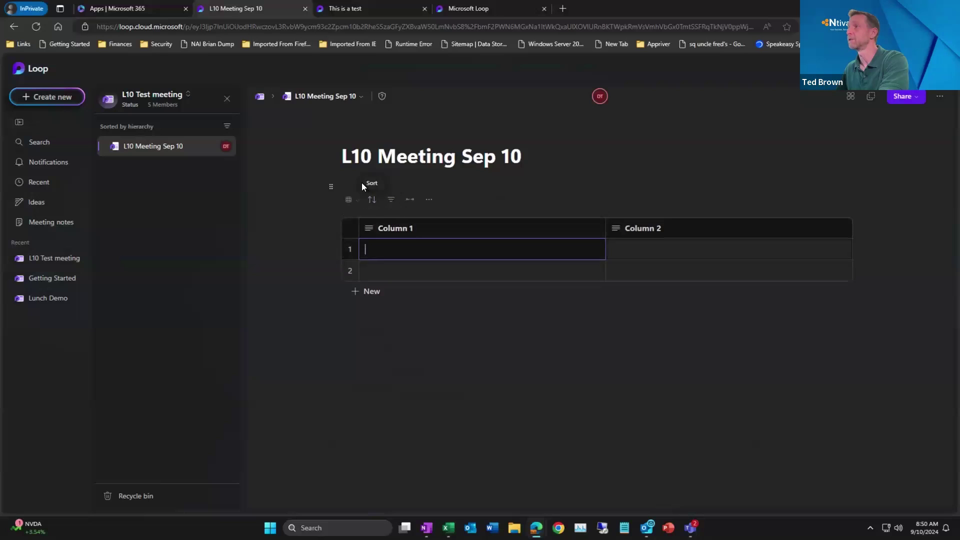
pyautogui.click(349, 184)
pyautogui.write('L10 Meetin')
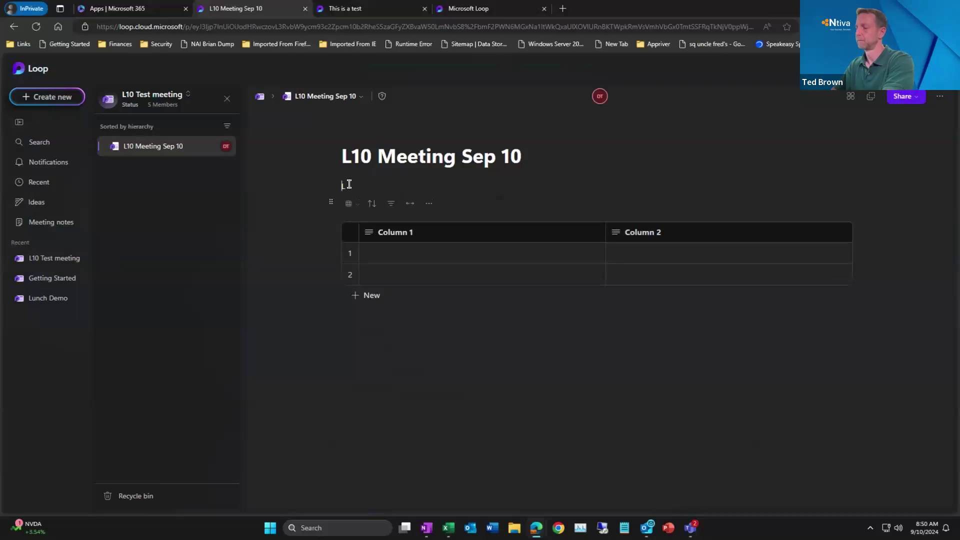
pyautogui.write('g Headline')
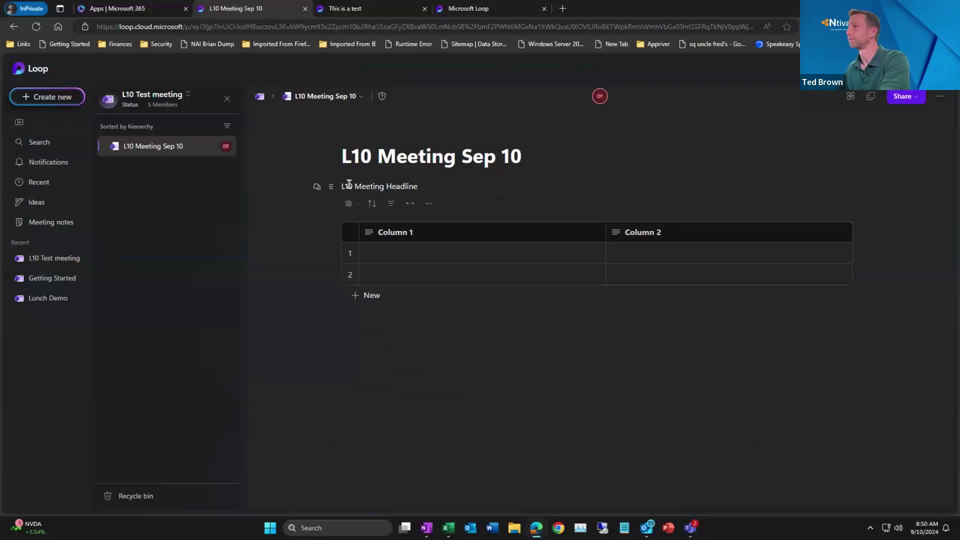
pyautogui.write('s')
# - Rename the table columns to Headlines, By and Notes
pyautogui.click(409, 230)
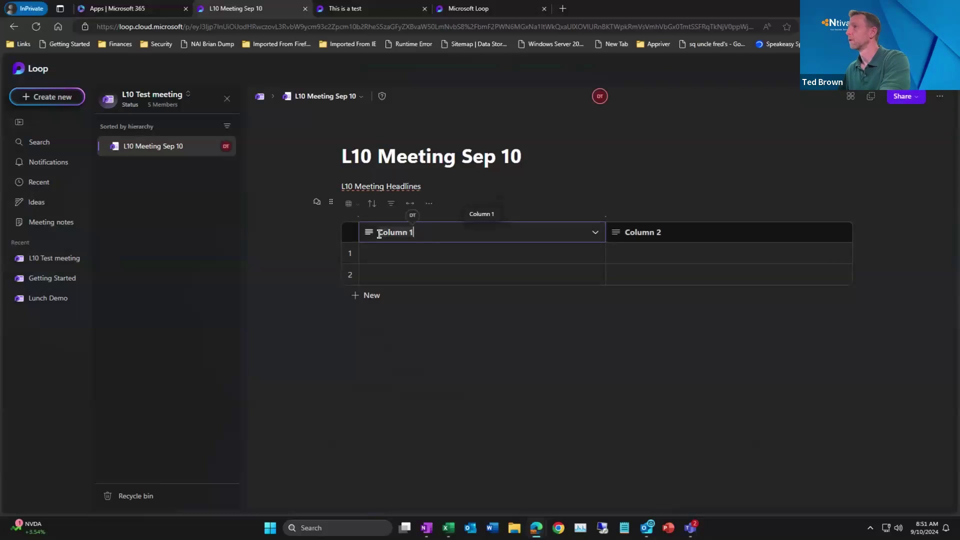
pyautogui.hotkey('ctrl', 'a')
pyautogui.write('H')
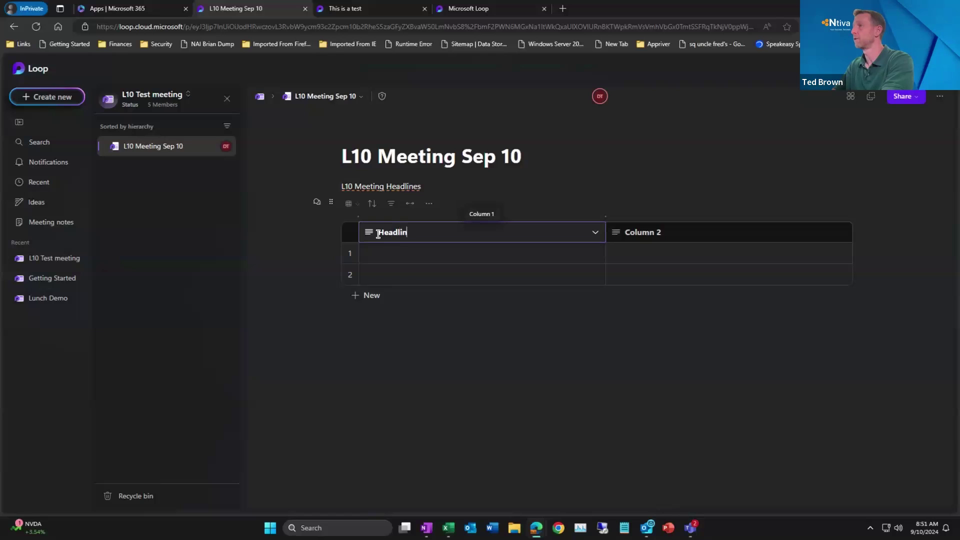
pyautogui.click(605, 216)
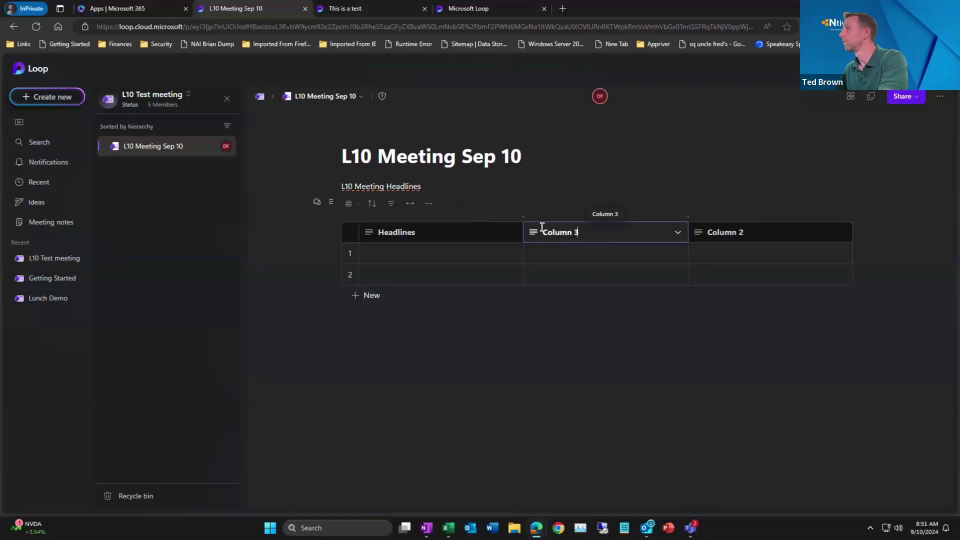
pyautogui.hotkey('ctrl', 'a')
pyautogui.write('By')
pyautogui.click(718, 235)
pyautogui.press('End')
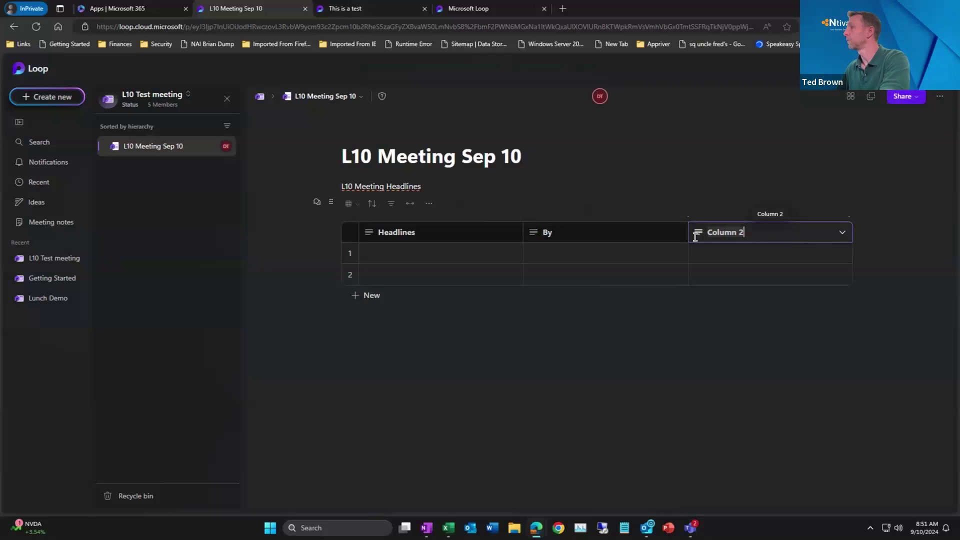
pyautogui.hotkey('ctrl', 'a')
pyautogui.write('Notes')
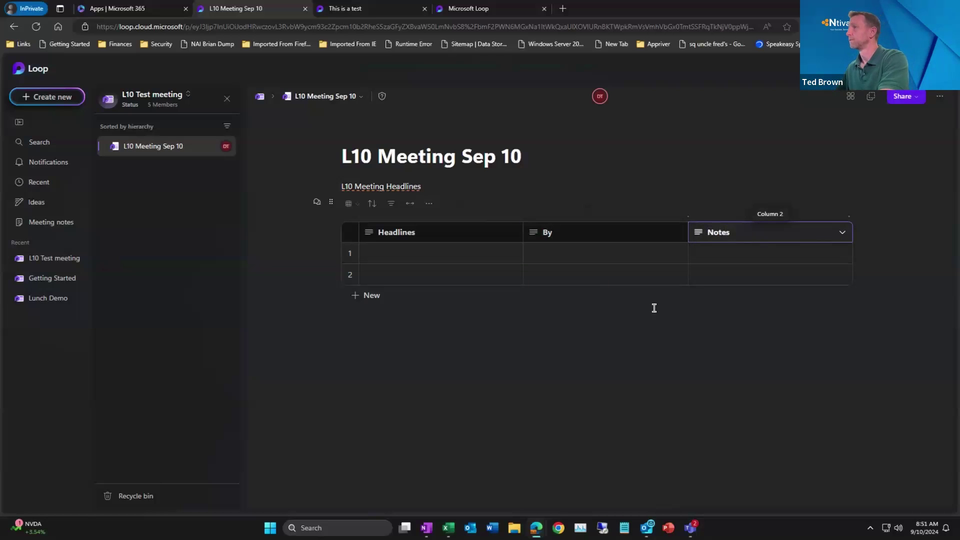
pyautogui.press('Return')
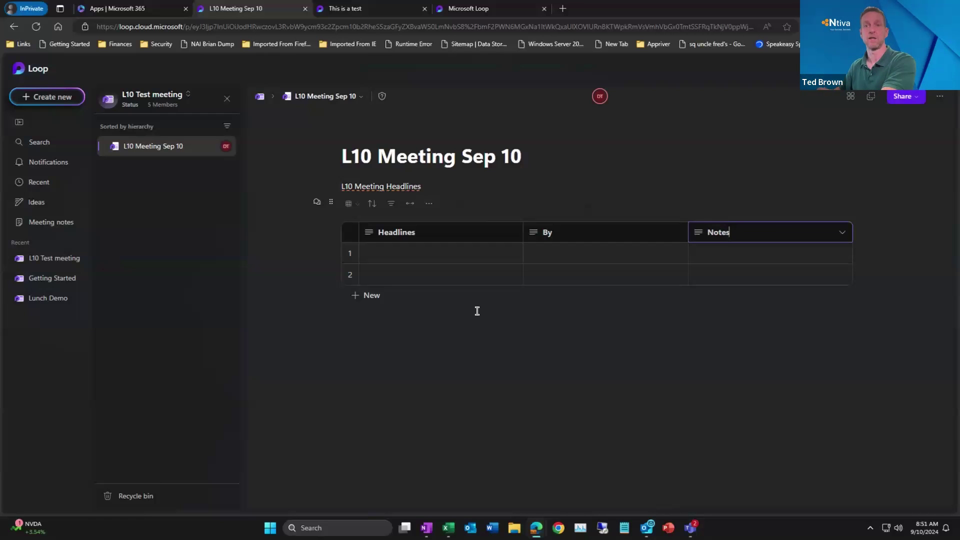
pyautogui.click(416, 253)
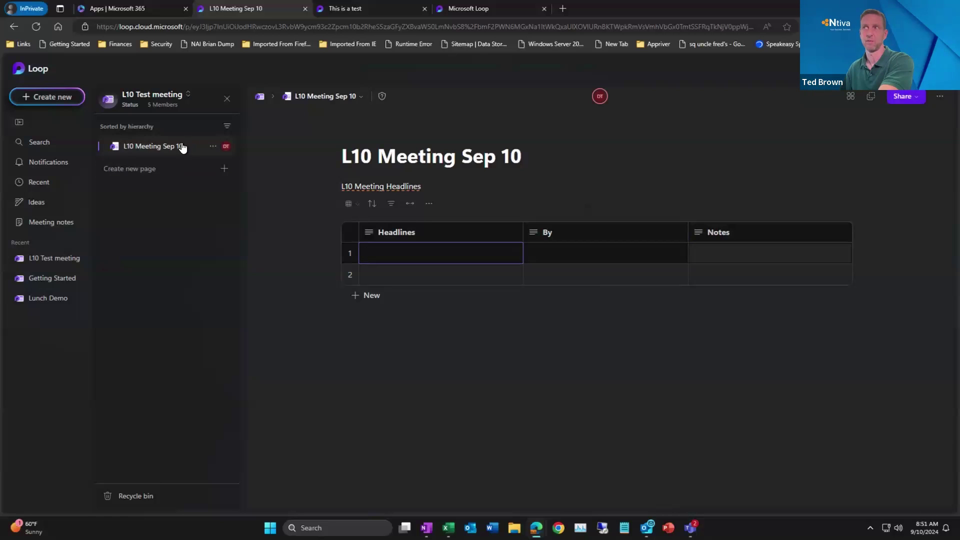
pyautogui.click(212, 149)
pyautogui.click(213, 149)
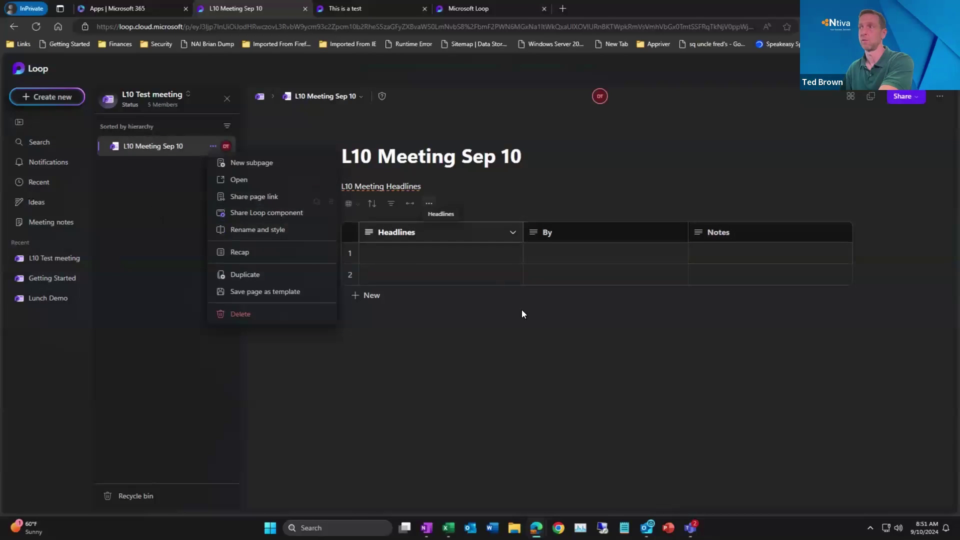
pyautogui.click(431, 289)
pyautogui.click(409, 256)
pyautogui.click(408, 253)
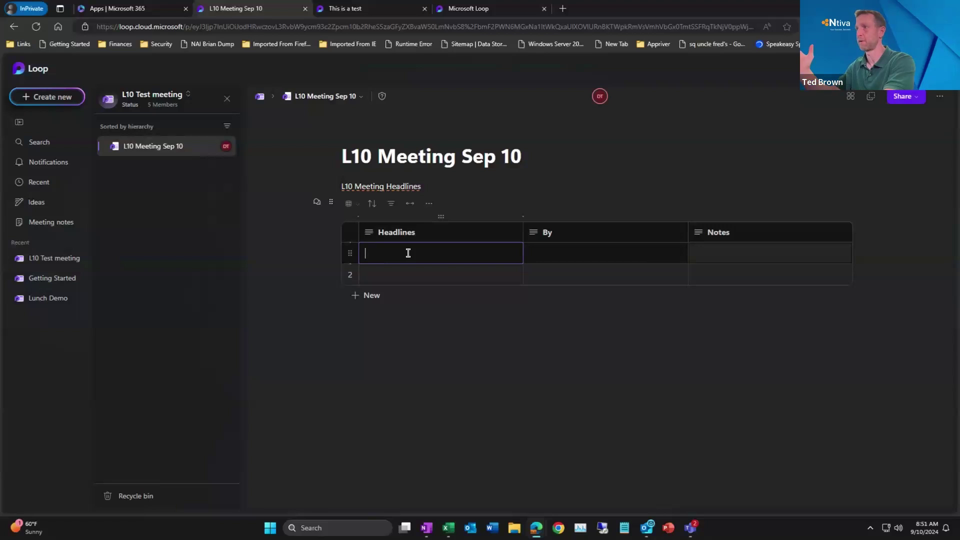
# - Fill the two Headlines rows with a new Microsoft product and 'Price increase on M365 e3'
pyautogui.write('Micr')
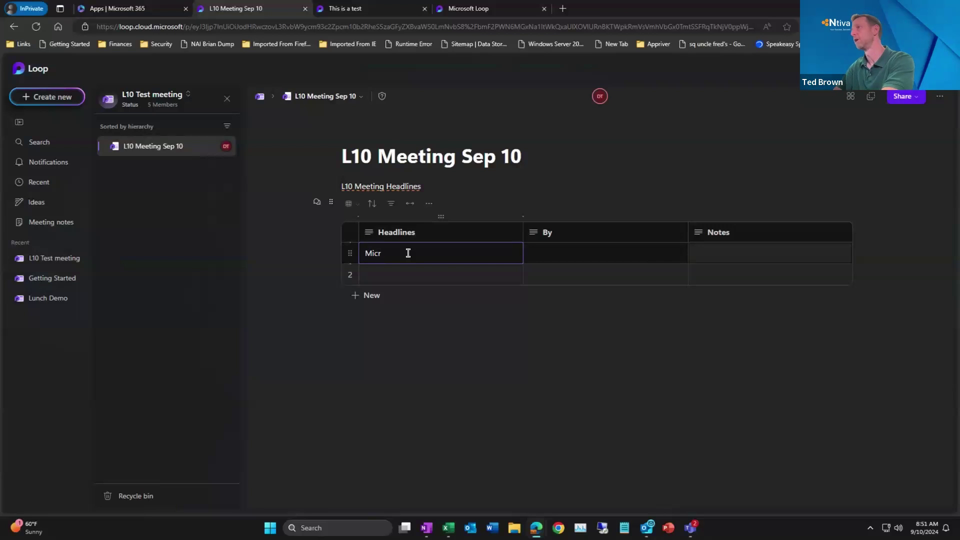
pyautogui.write('osoft new')
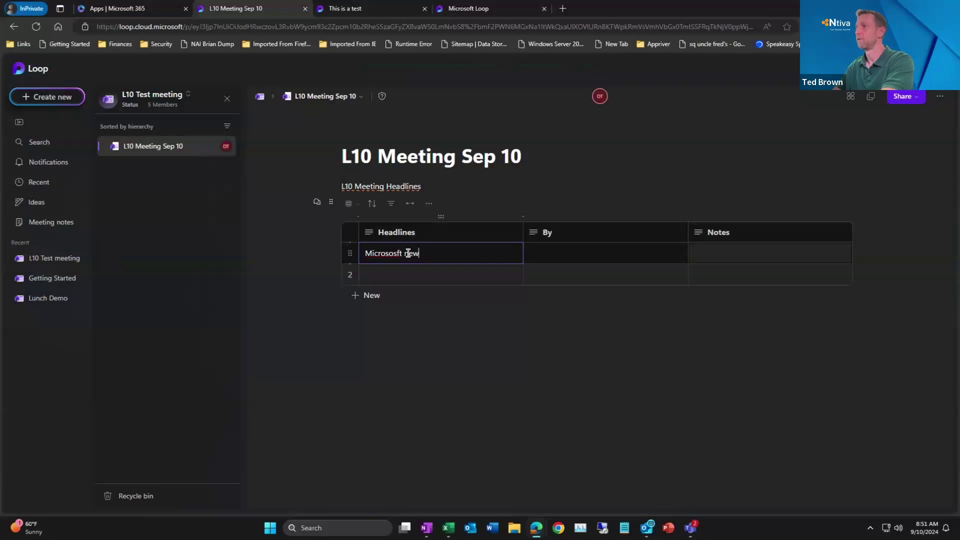
pyautogui.write(' Proc')
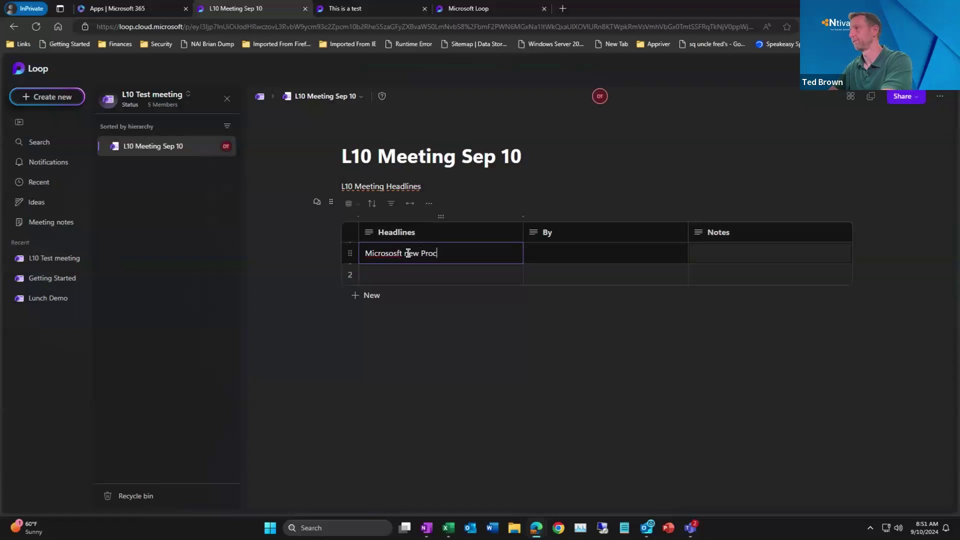
pyautogui.write('ucctuct')
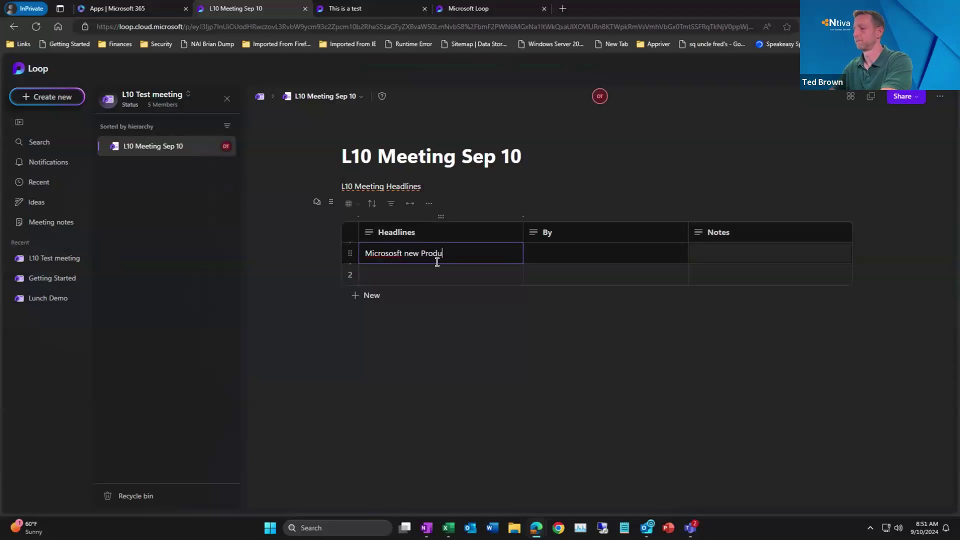
pyautogui.click(444, 273)
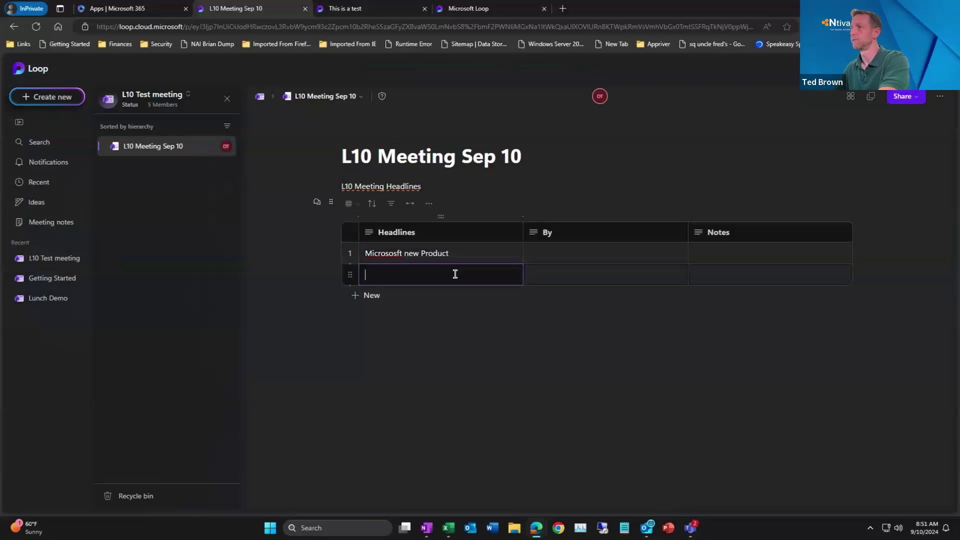
pyautogui.write('Price increase on ')
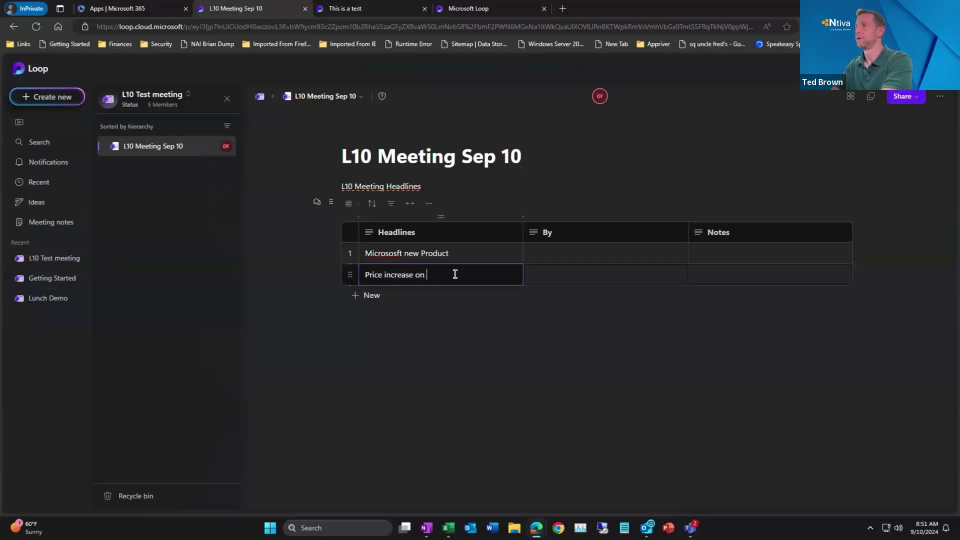
pyautogui.write('M365 e')
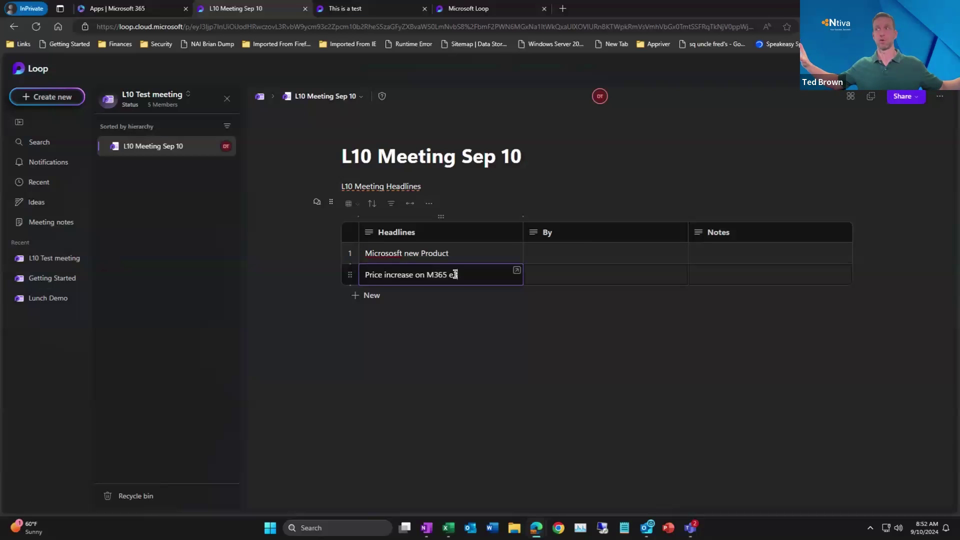
pyautogui.write('3')
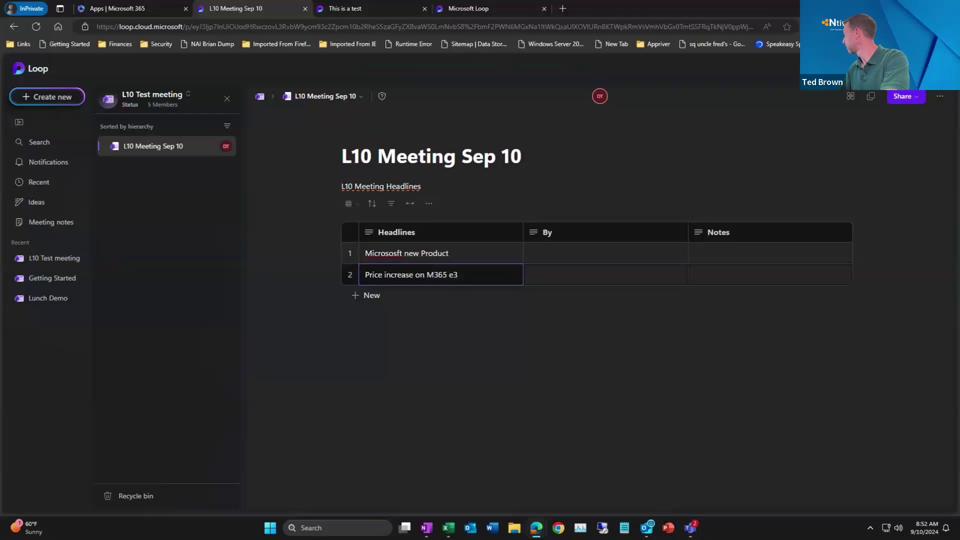
pyautogui.hotkey('alt', 'Tab')
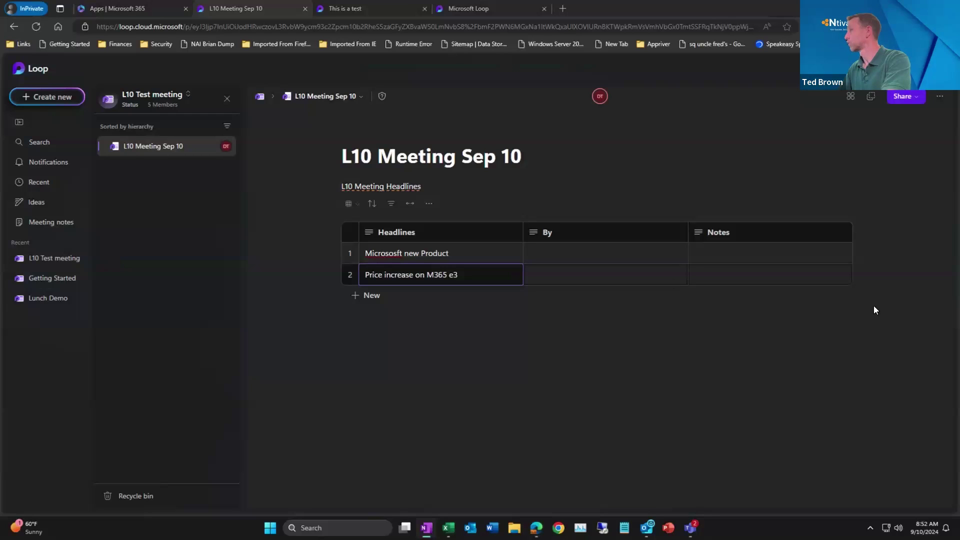
pyautogui.click(359, 305)
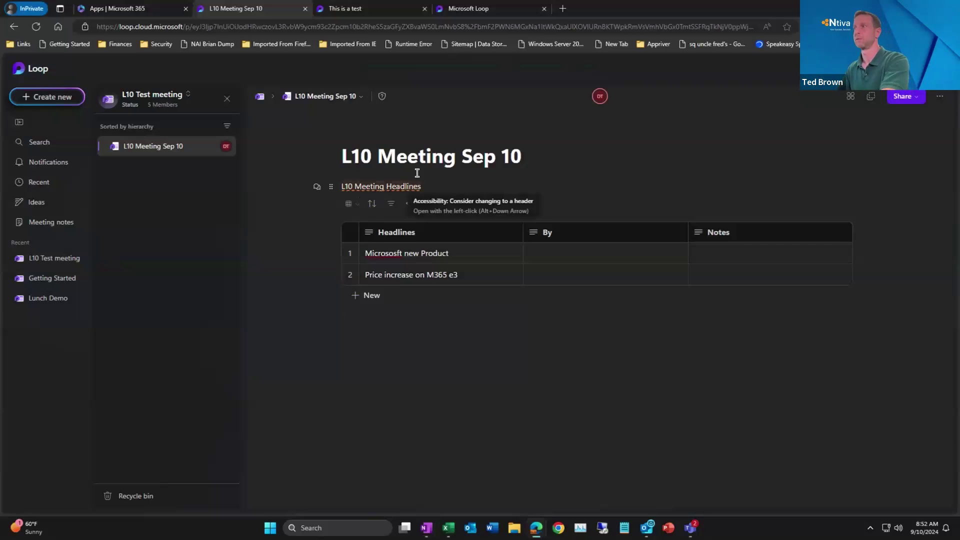
# - Insert a divider below the headlines table and add a 'Score card' label line
pyautogui.write('/')
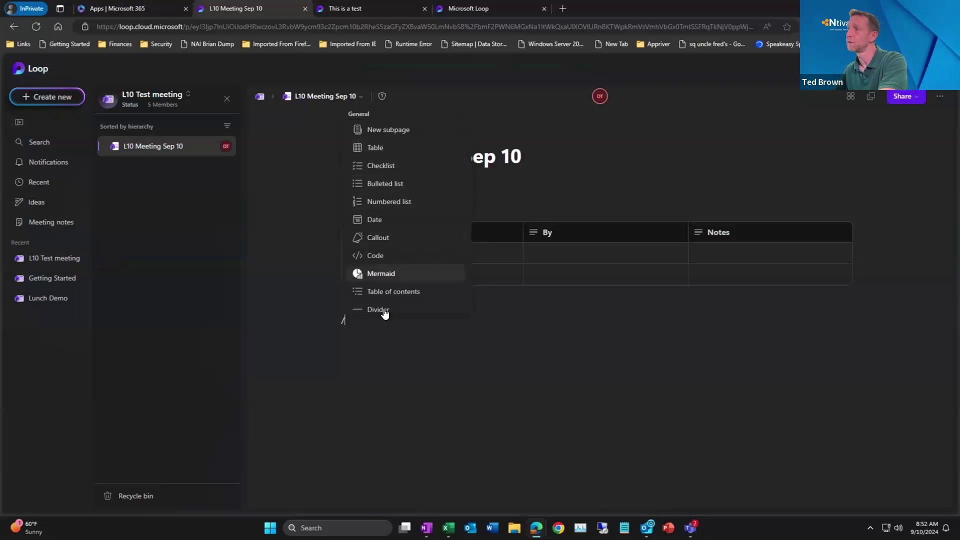
pyautogui.click(378, 310)
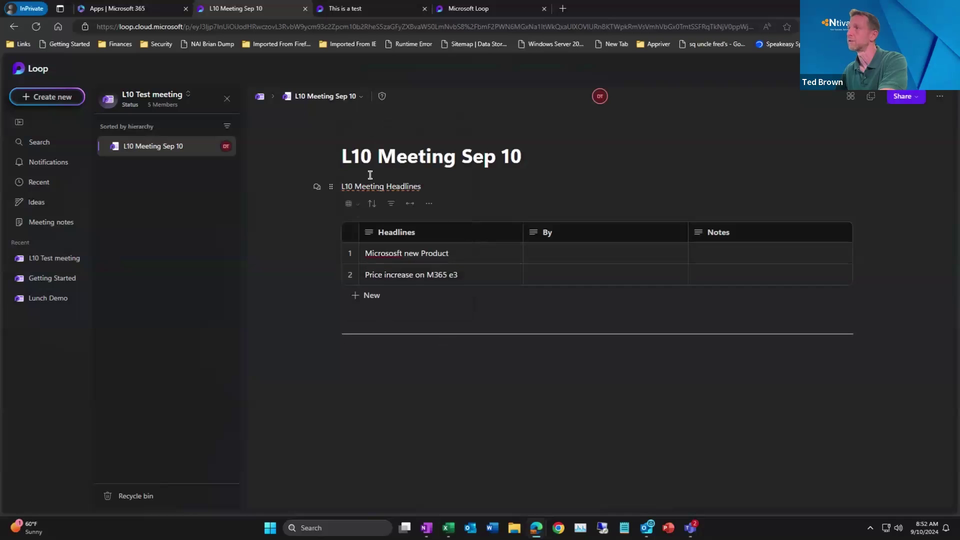
pyautogui.write('SC')
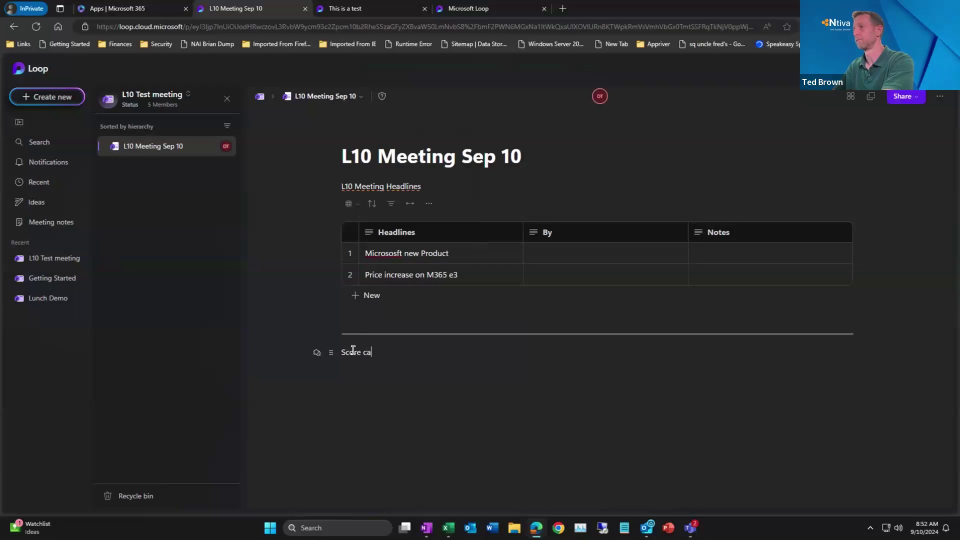
pyautogui.write('ore card')
pyautogui.press('Return')
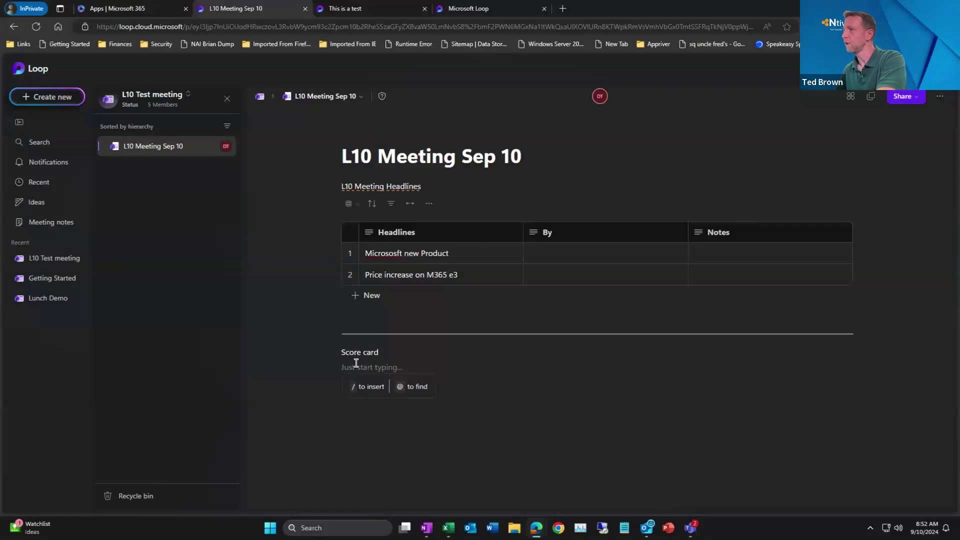
pyautogui.click(359, 390)
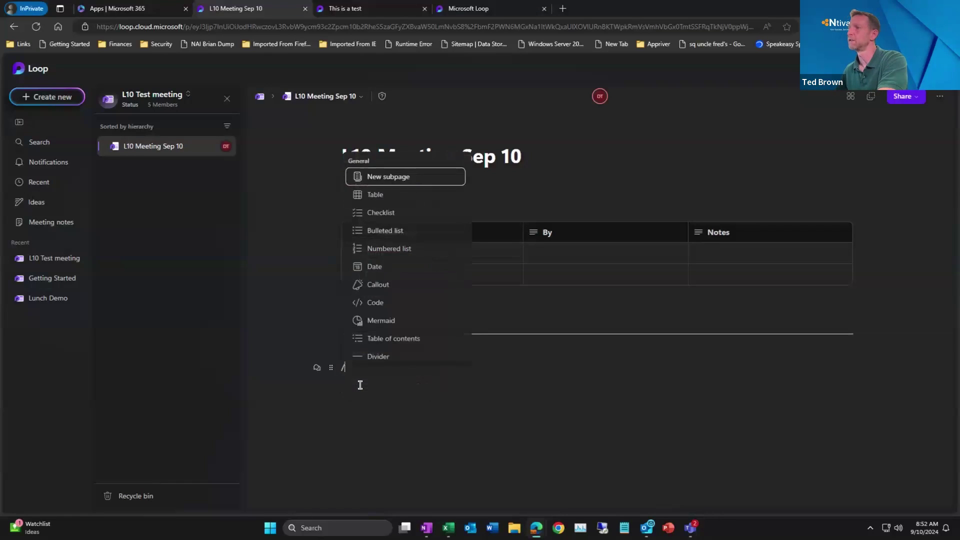
pyautogui.scroll(-3, 391, 290)
pyautogui.scroll(3, 392, 295)
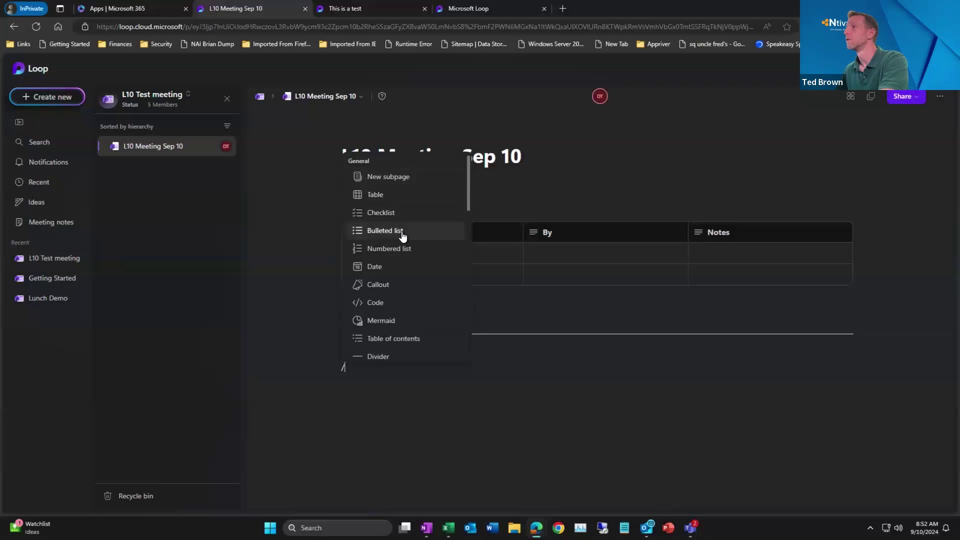
# - Insert the Score card table and name its first column KPI
pyautogui.click(394, 193)
pyautogui.click(428, 401)
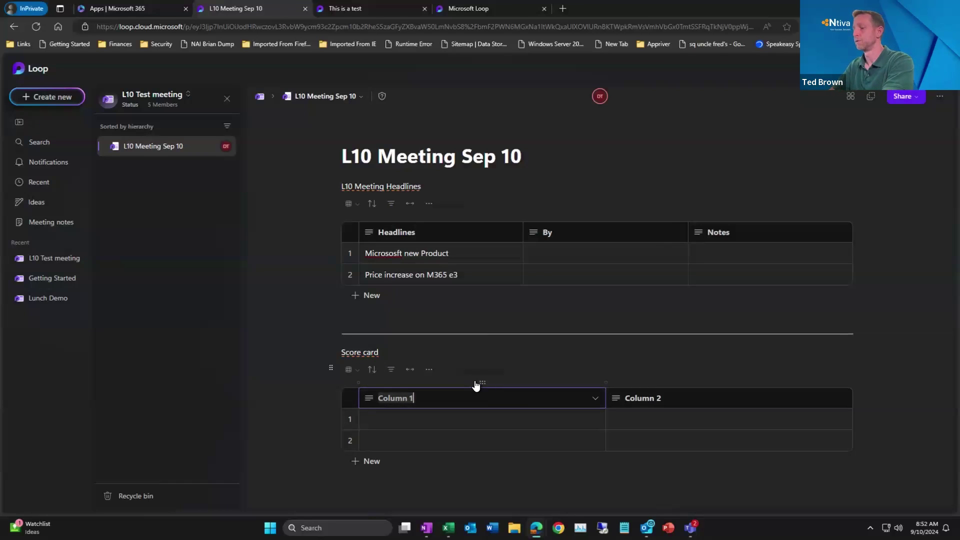
pyautogui.press('BackSpace')
pyautogui.press('BackSpace')
pyautogui.press('BackSpace')
pyautogui.press('BackSpace')
pyautogui.press('BackSpace')
pyautogui.press('BackSpace')
pyautogui.press('BackSpace')
pyautogui.press('BackSpace')
pyautogui.write('Mea')
pyautogui.press('BackSpace')
pyautogui.press('BackSpace')
pyautogui.press('BackSpace')
pyautogui.write('Goa')
pyautogui.press('BackSpace')
pyautogui.press('BackSpace')
pyautogui.write('KPI')
pyautogui.press('BackSpace')
pyautogui.press('BackSpace')
pyautogui.write('PI')
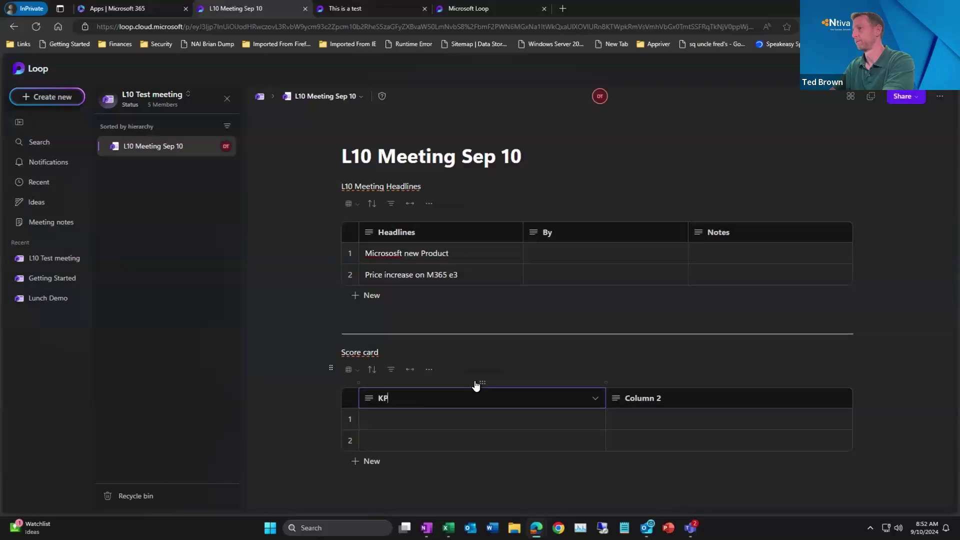
# - Add Goal and Notes columns and rename Column 2 to Reasons
pyautogui.click(606, 383)
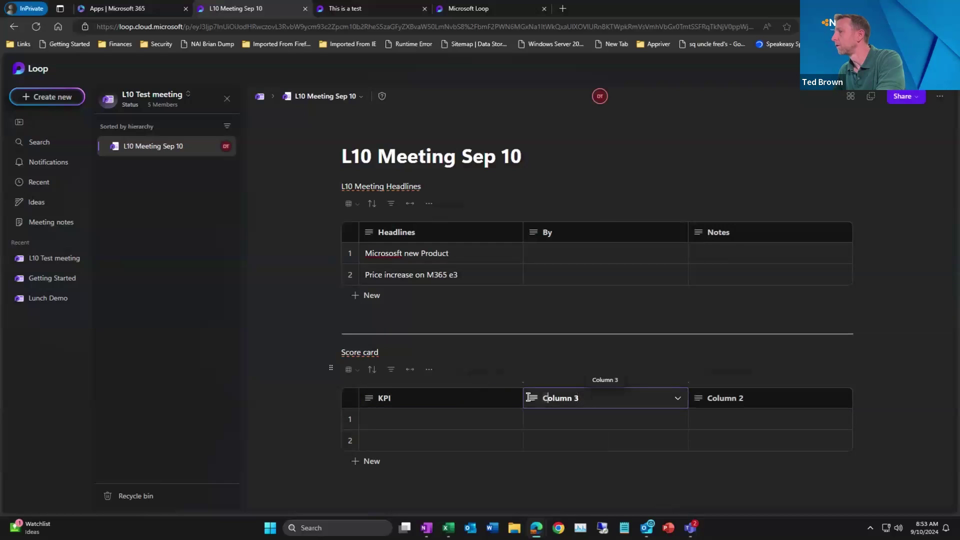
pyautogui.press('Delete')
pyautogui.press('Delete')
pyautogui.press('Delete')
pyautogui.press('Delete')
pyautogui.press('Delete')
pyautogui.press('Delete')
pyautogui.press('Delete')
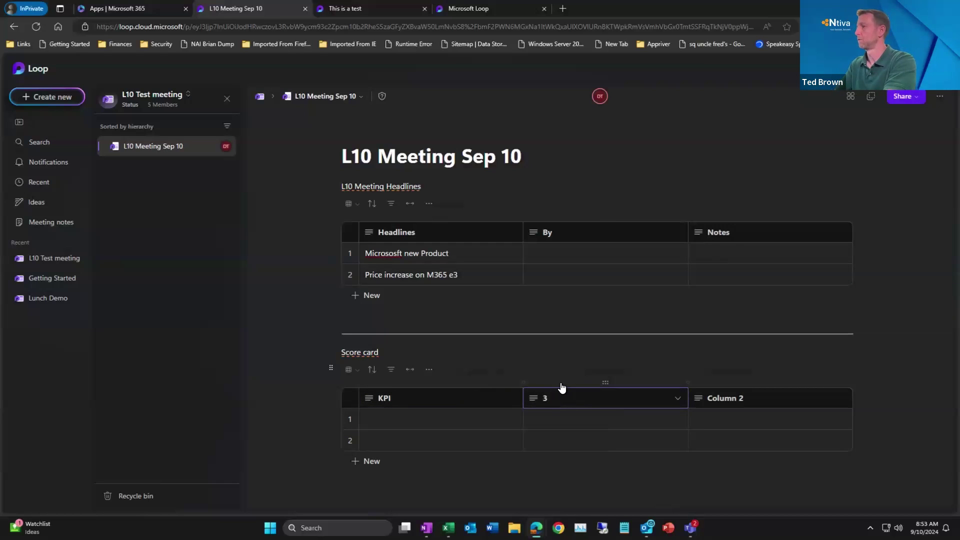
pyautogui.write('Goal')
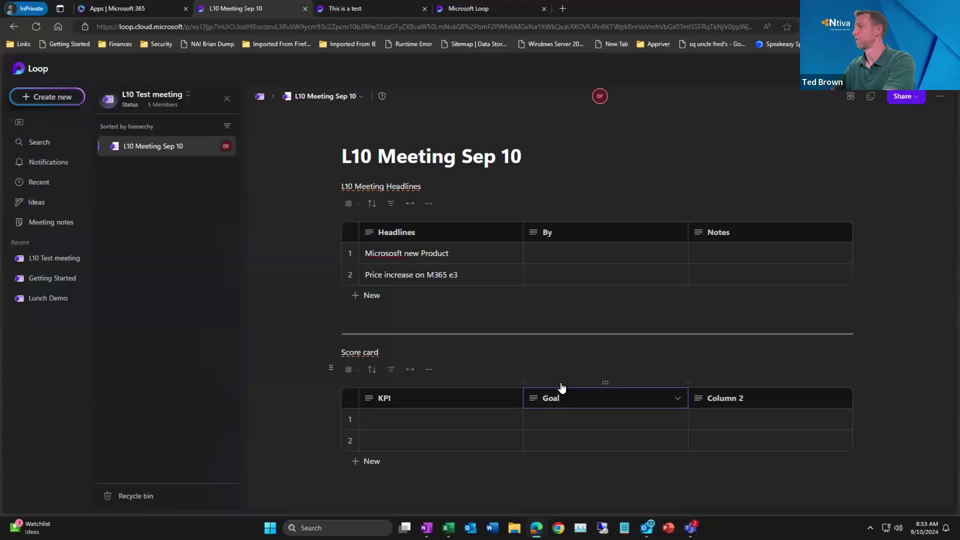
pyautogui.click(688, 382)
pyautogui.write('Notes')
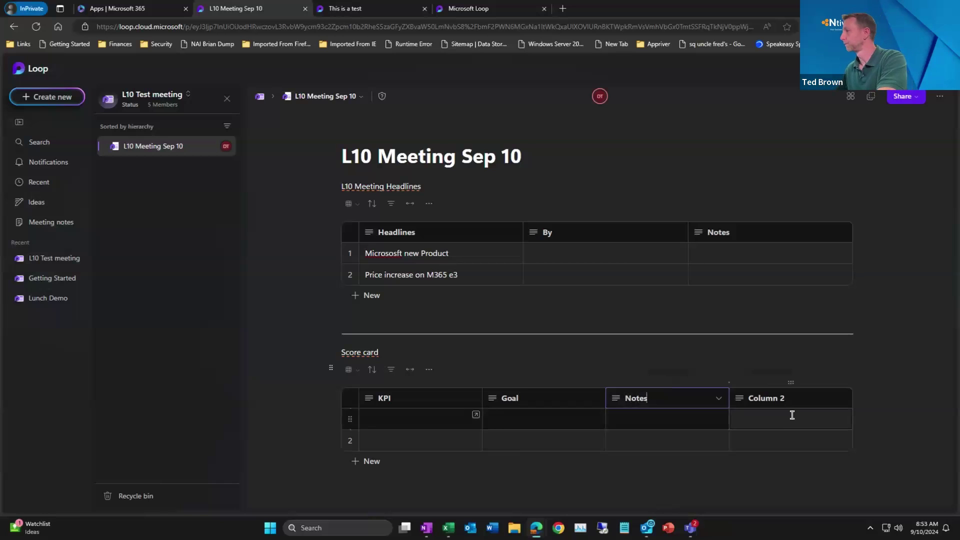
pyautogui.click(787, 399)
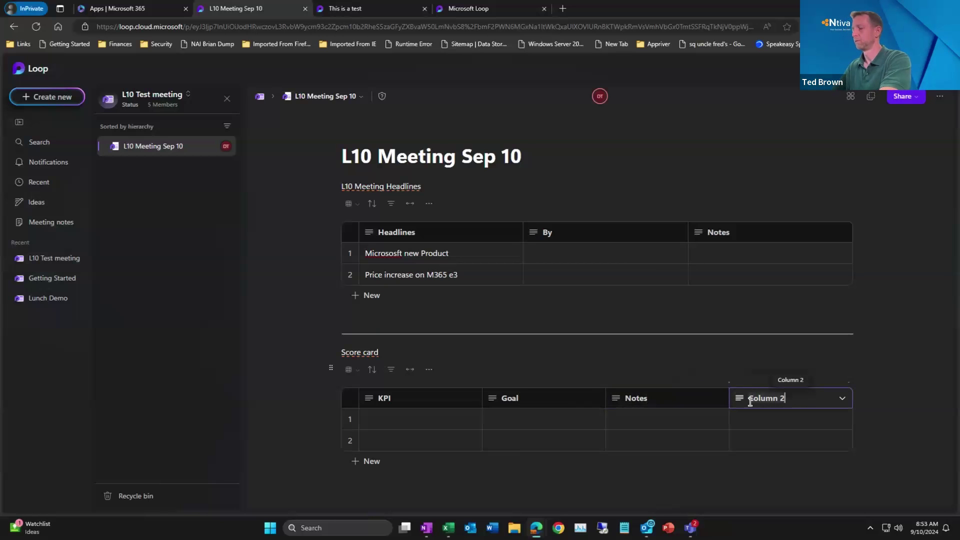
pyautogui.write('Rea')
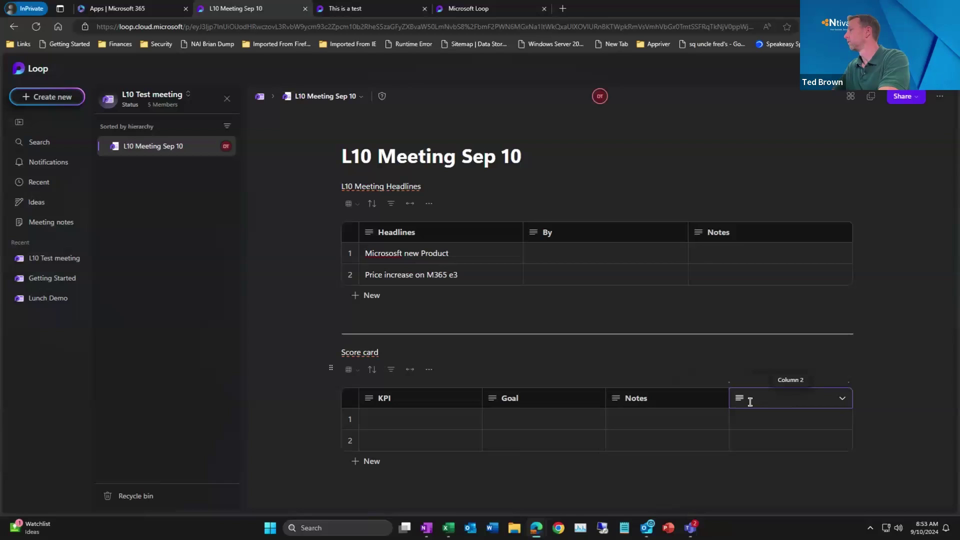
pyautogui.write('sons')
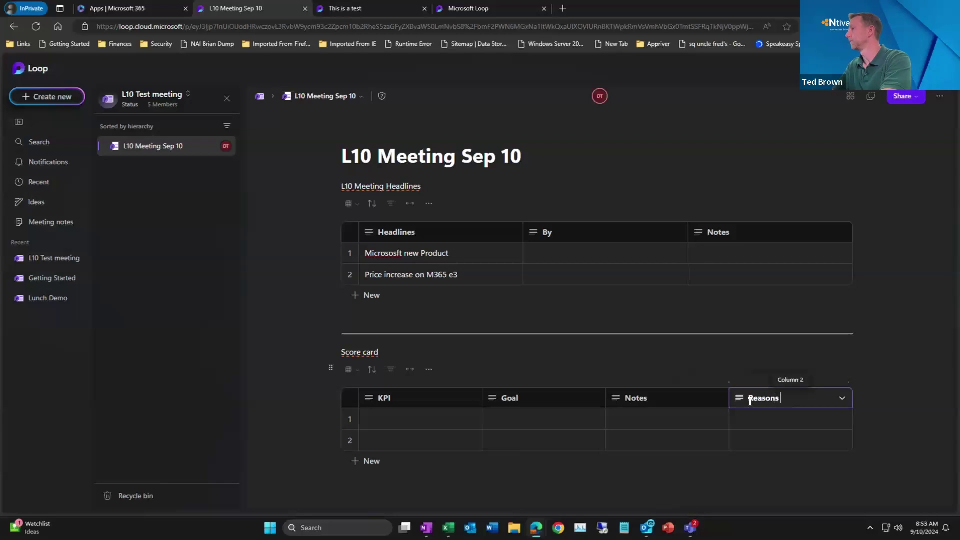
pyautogui.click(422, 415)
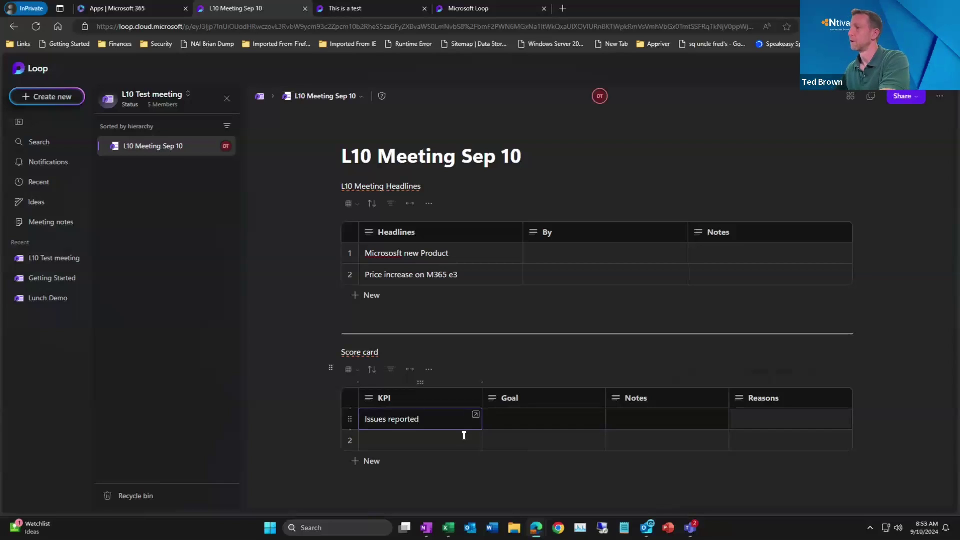
# - Enter Goal 'Less than 10' for Issues reported and rename the headers to Metric and Notes
pyautogui.click(533, 417)
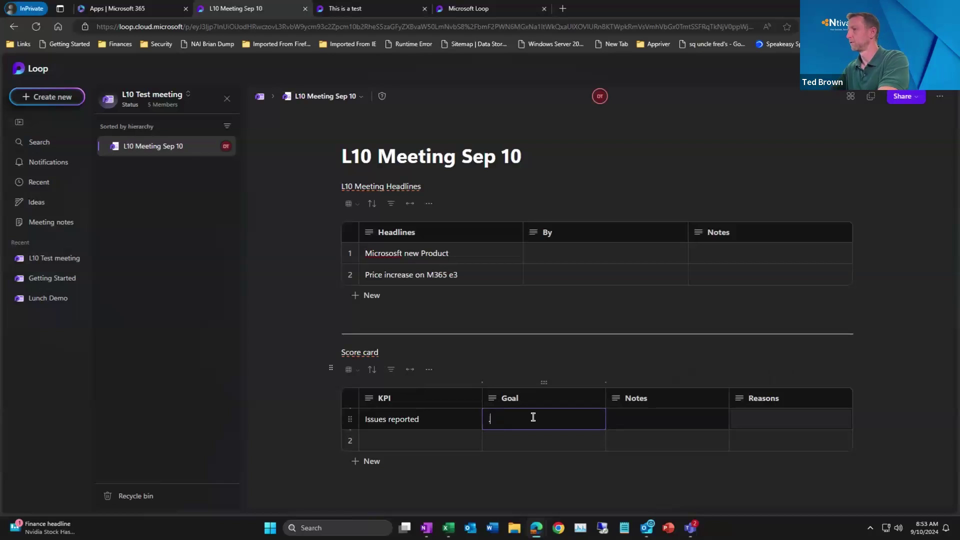
pyautogui.write('Less than 10')
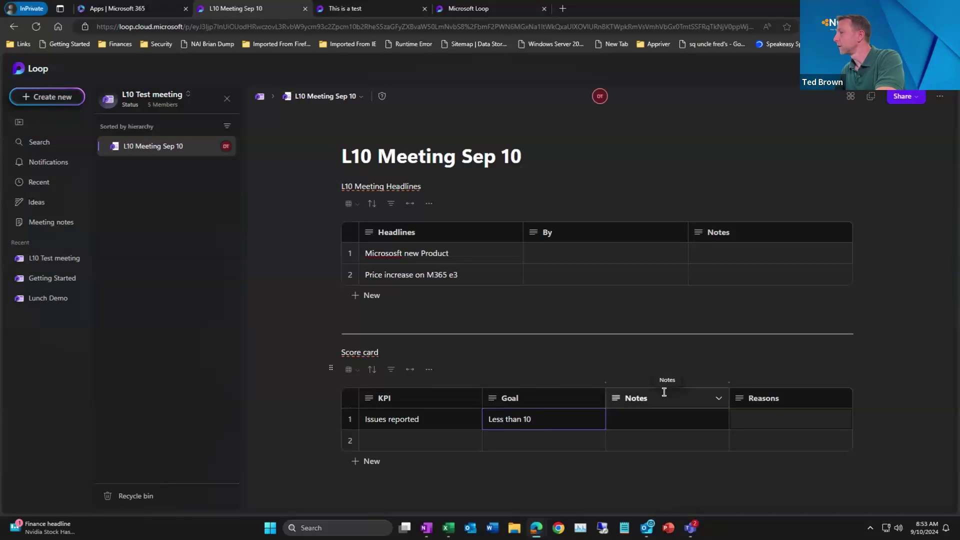
pyautogui.click(650, 399)
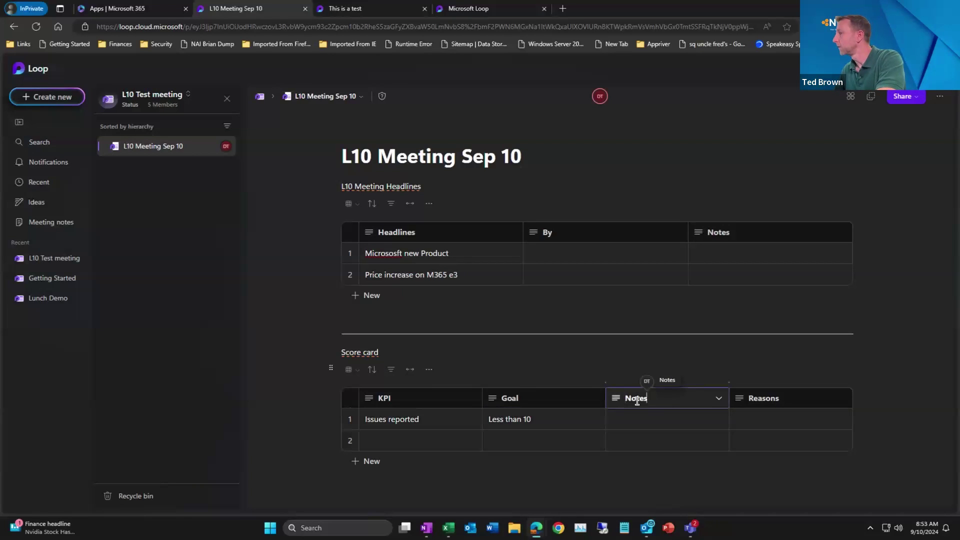
pyautogui.press('BackSpace')
pyautogui.press('BackSpace')
pyautogui.press('BackSpace')
pyautogui.press('BackSpace')
pyautogui.press('BackSpace')
pyautogui.write('Metric')
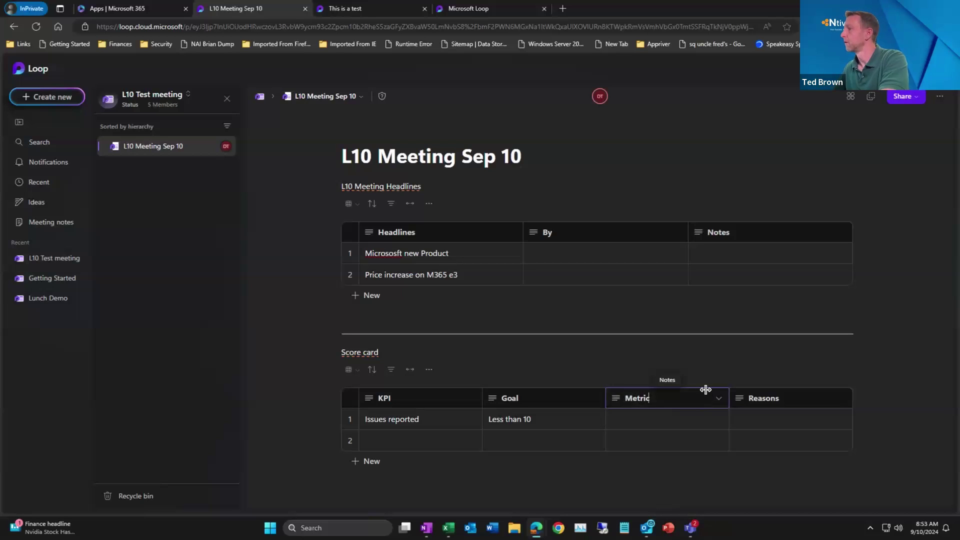
pyautogui.click(792, 398)
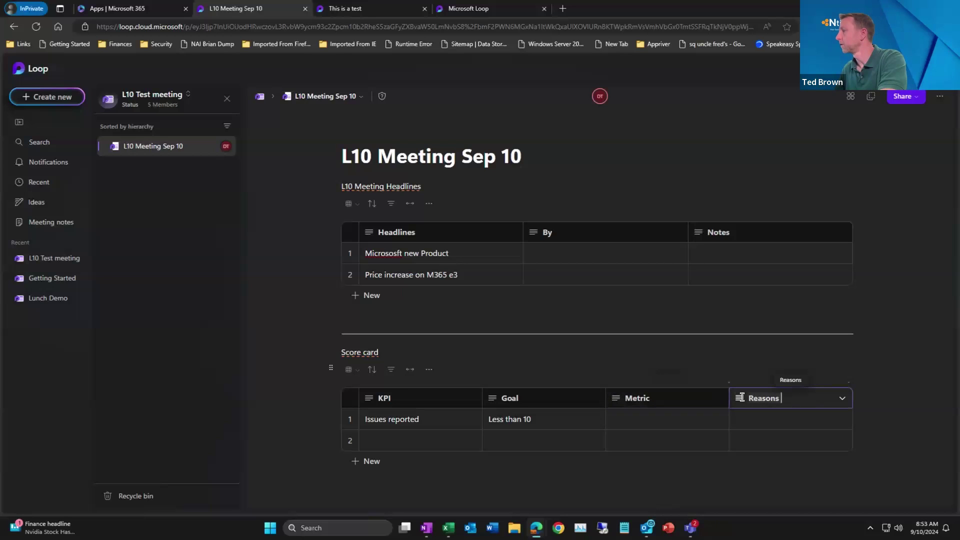
pyautogui.press('BackSpace')
pyautogui.press('BackSpace')
pyautogui.press('BackSpace')
pyautogui.press('BackSpace')
pyautogui.press('BackSpace')
pyautogui.press('BackSpace')
pyautogui.press('BackSpace')
pyautogui.write('N')
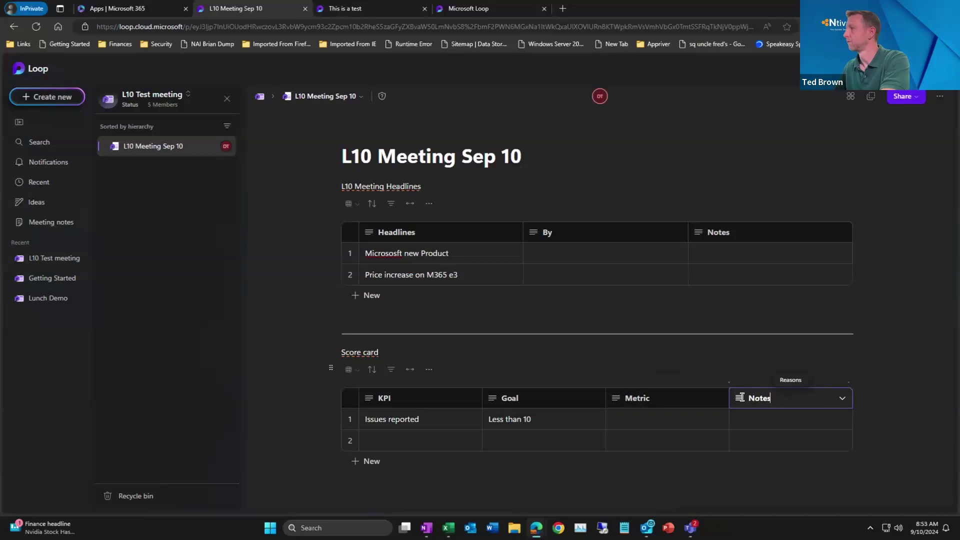
pyautogui.write('otes')
# - Enter Metric 5, add two more rows, and correct the heading to 'Scorecard'
pyautogui.click(657, 420)
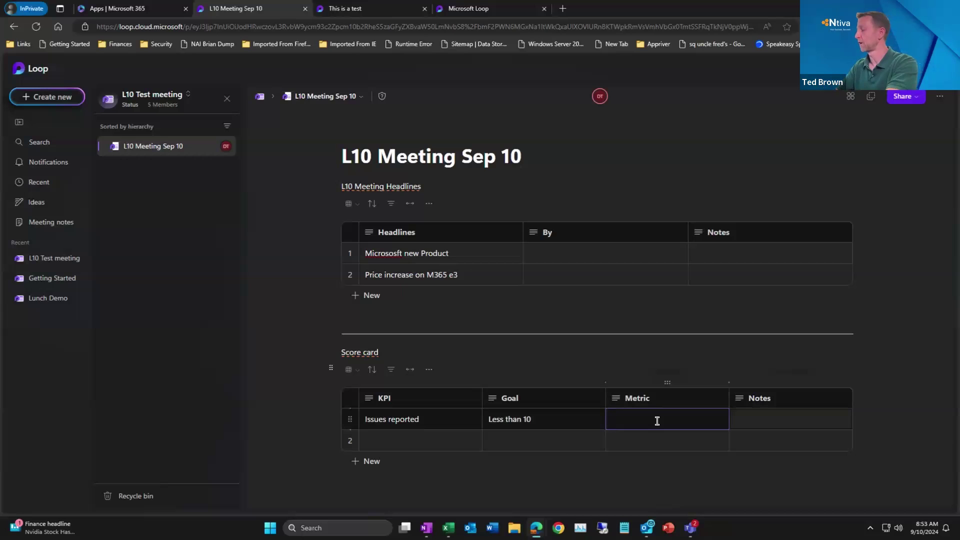
pyautogui.click(771, 410)
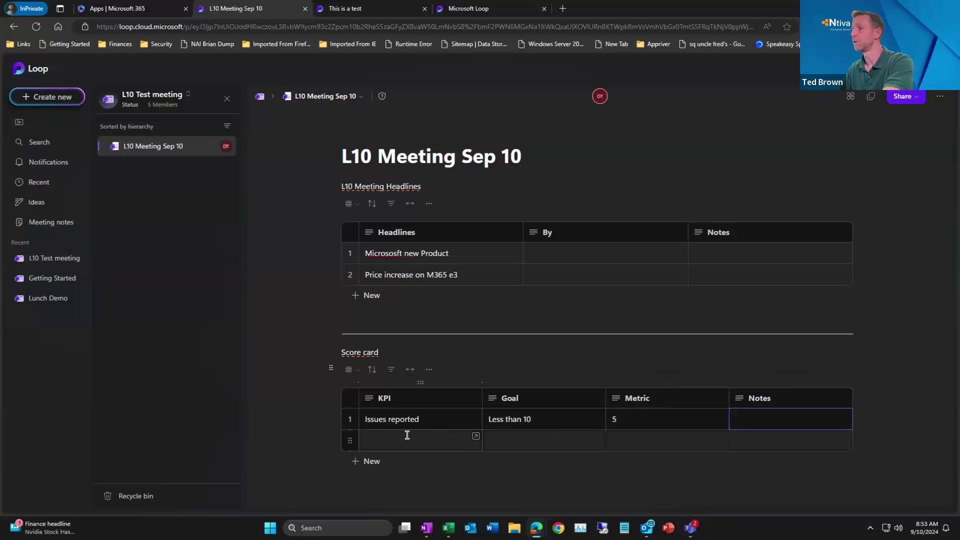
pyautogui.click(367, 461)
pyautogui.click(368, 467)
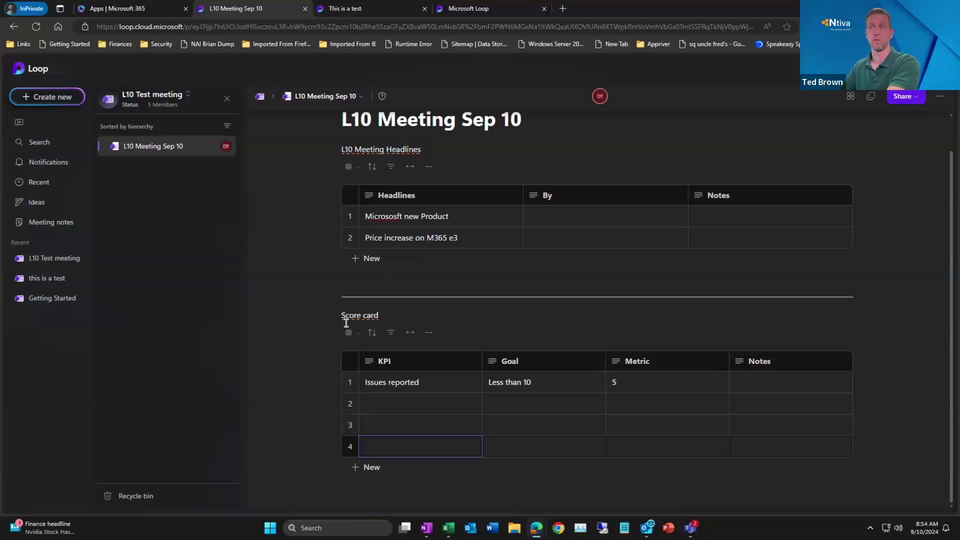
pyautogui.click(369, 315)
pyautogui.click(362, 315)
pyautogui.press('BackSpace')
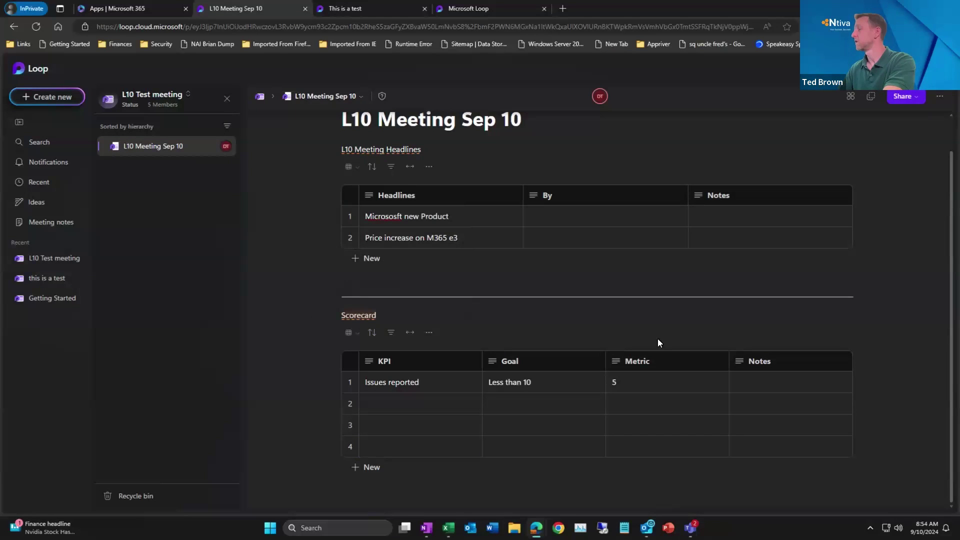
pyautogui.click(357, 484)
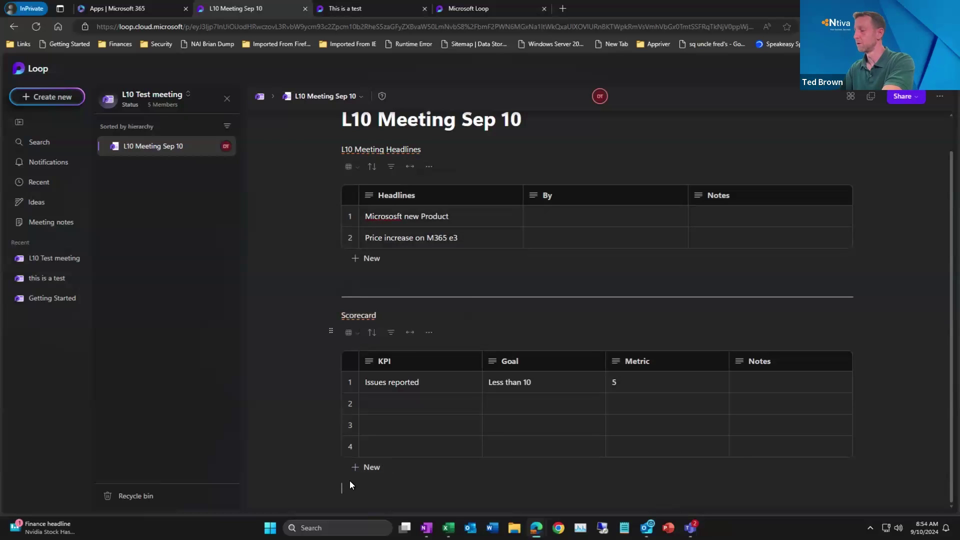
# - Insert a divider below the scorecard, then a task list titled 'Rocks for Q3'
pyautogui.write('/')
pyautogui.click(419, 481)
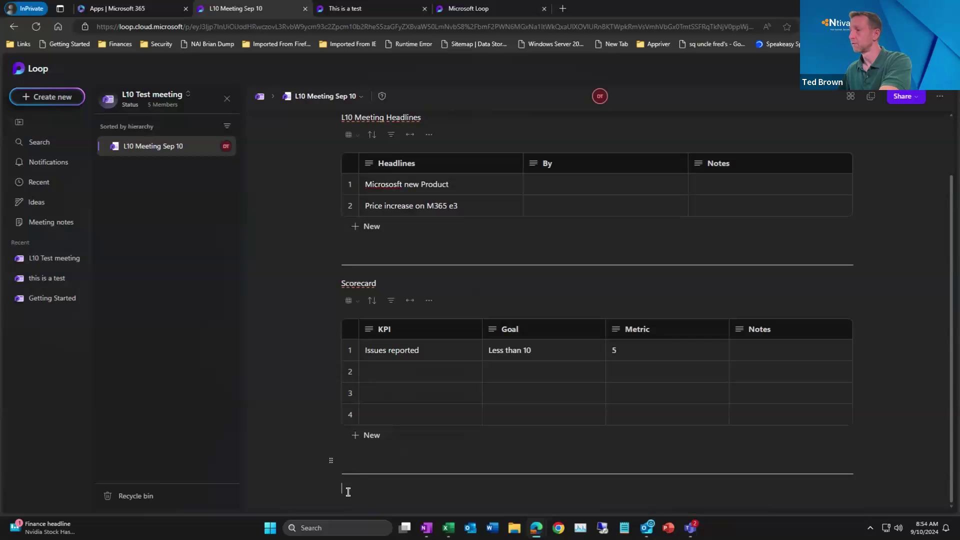
pyautogui.write('/')
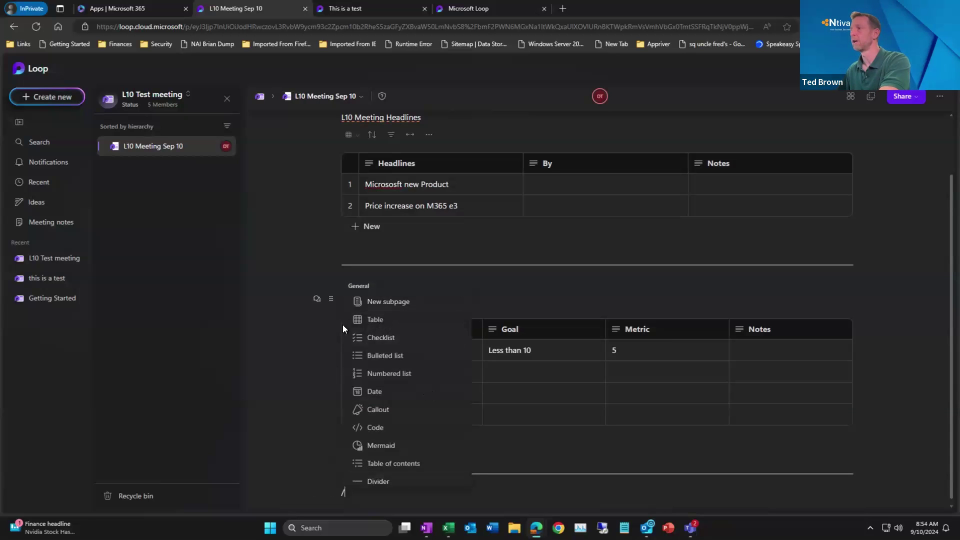
pyautogui.scroll(-8, 415, 395)
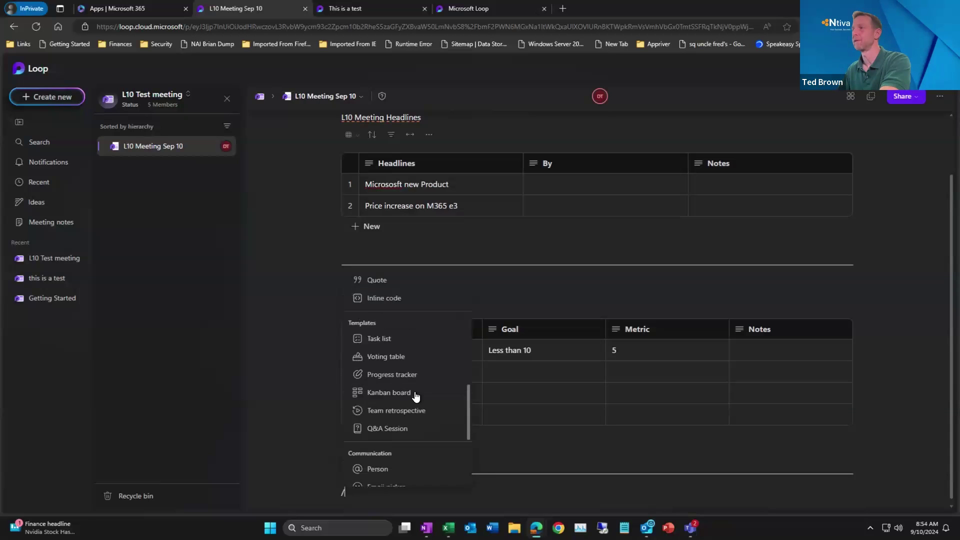
pyautogui.click(390, 341)
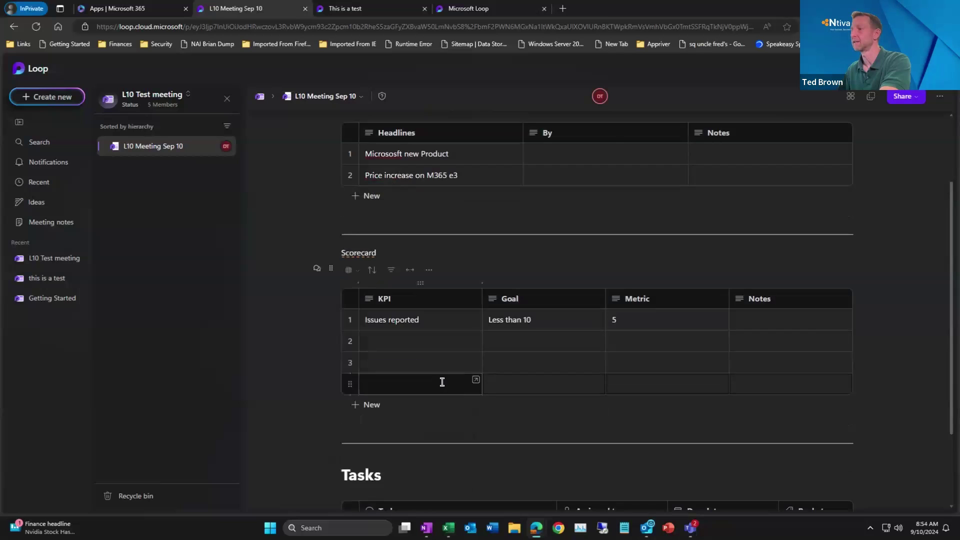
pyautogui.doubleClick(353, 345)
pyautogui.write('Rocks for Q3')
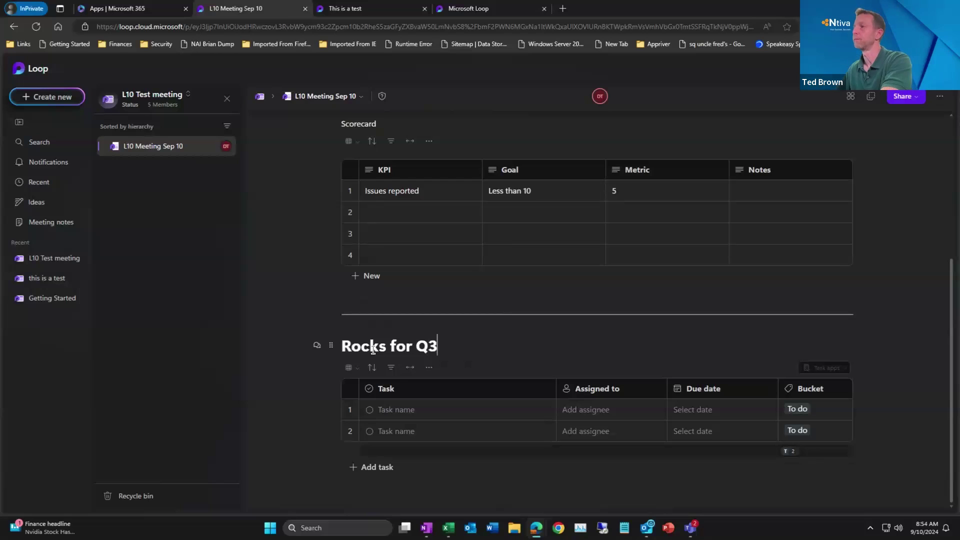
# - Add task 'Product XYZ Launch', assigned to a colleague and due Sep 30
pyautogui.click(420, 411)
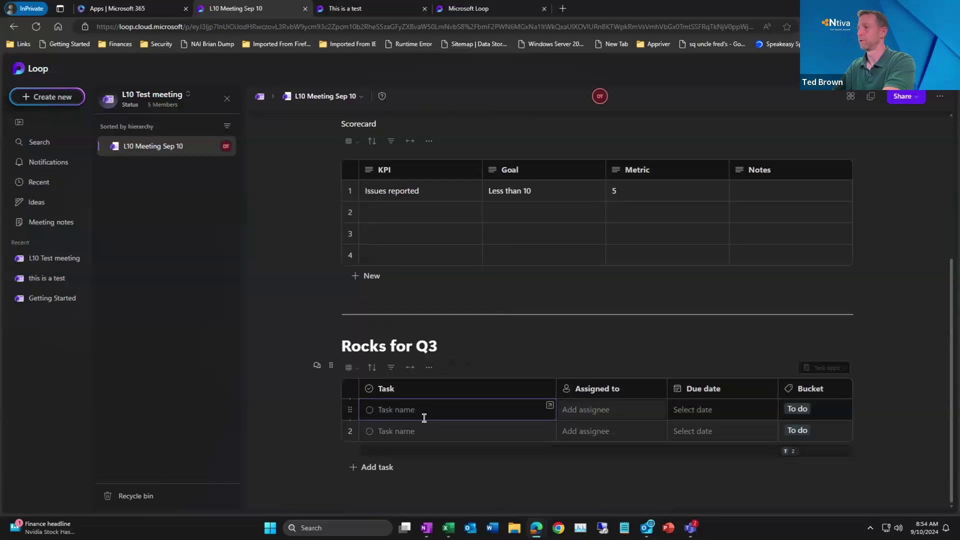
pyautogui.write('Product X')
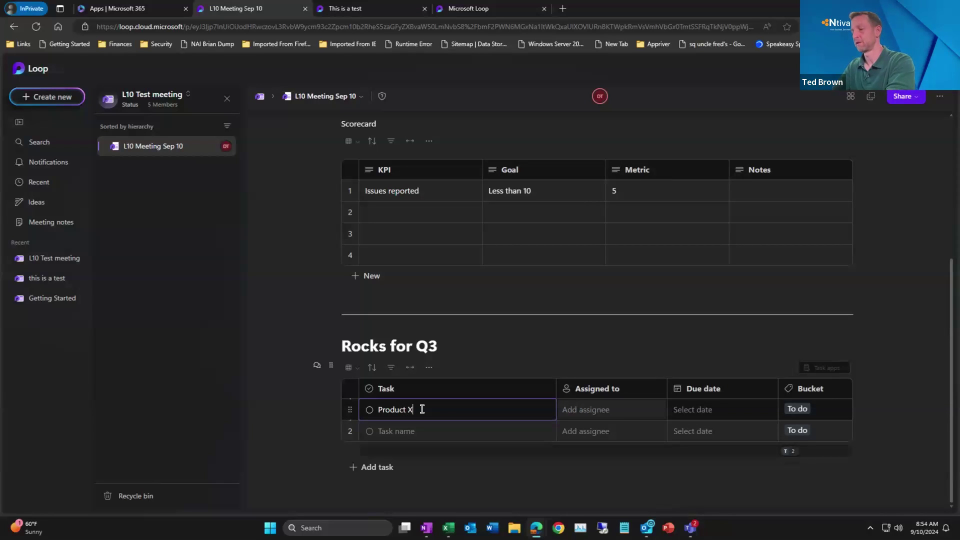
pyautogui.write('YX')
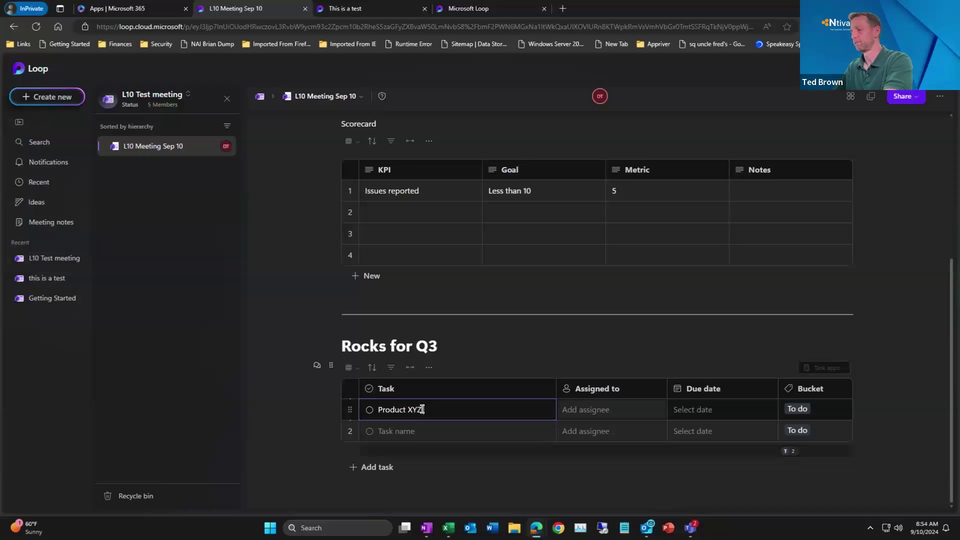
pyautogui.write(' Lau')
pyautogui.press('Tab')
pyautogui.write('dem')
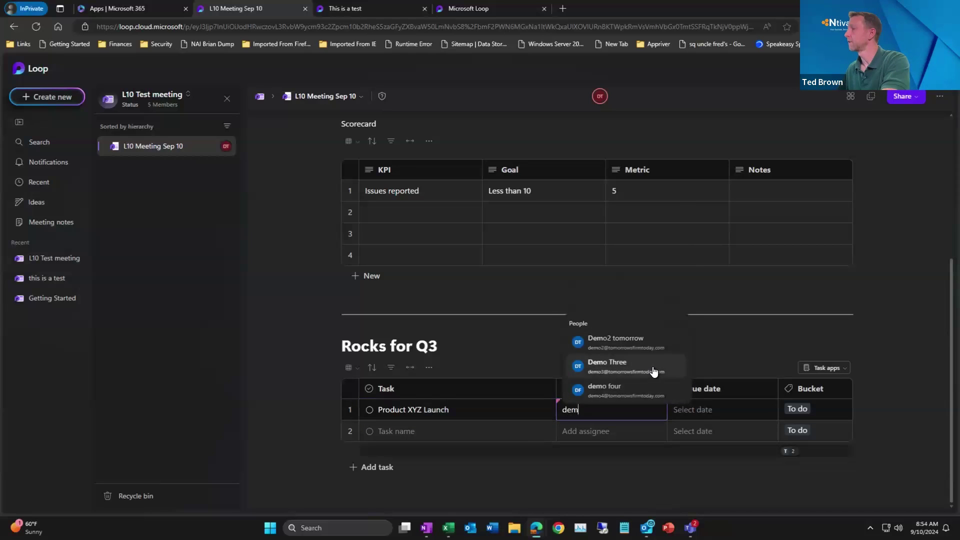
pyautogui.click(653, 371)
pyautogui.click(710, 410)
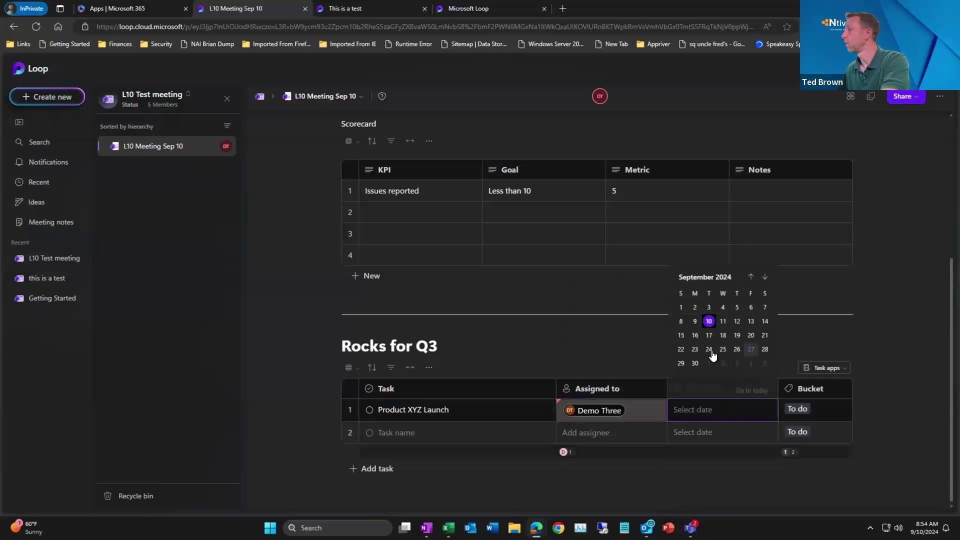
pyautogui.click(695, 363)
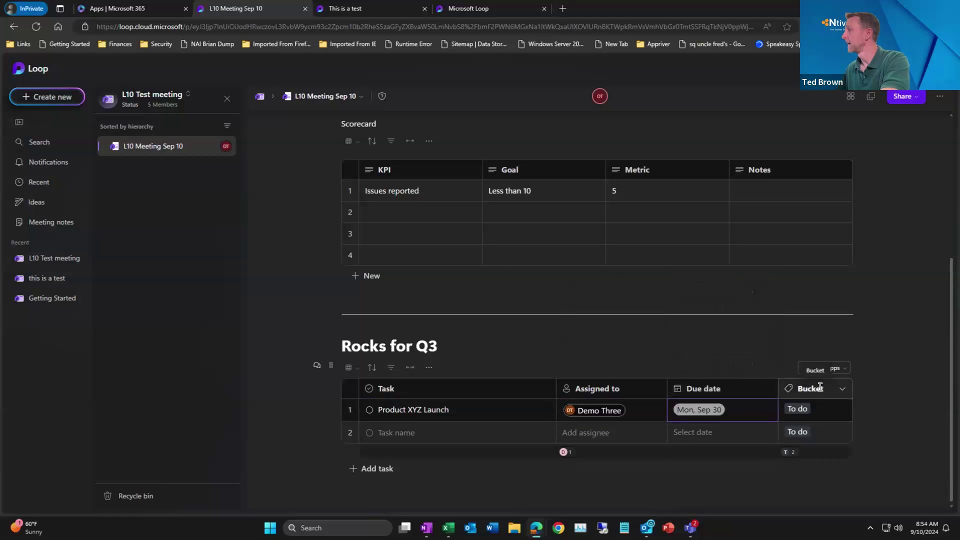
# - Create Bucket options 'Not Started' and 'On track', leaving row 1 On track
pyautogui.click(836, 412)
pyautogui.click(830, 411)
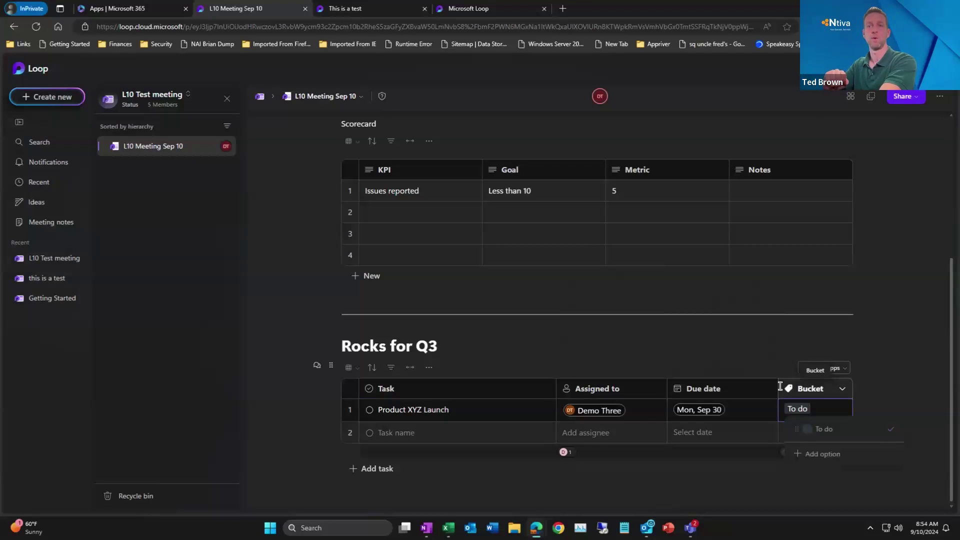
pyautogui.click(834, 454)
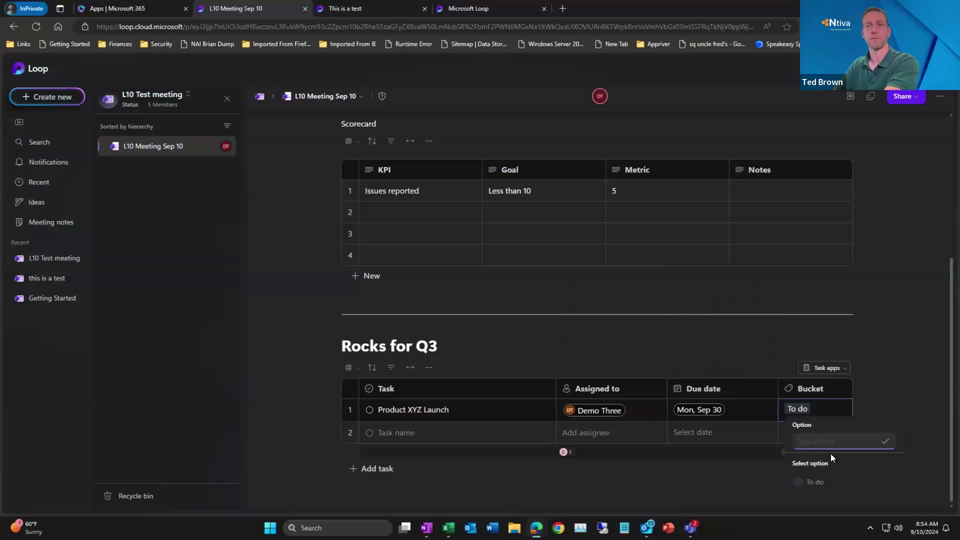
pyautogui.write('Not ')
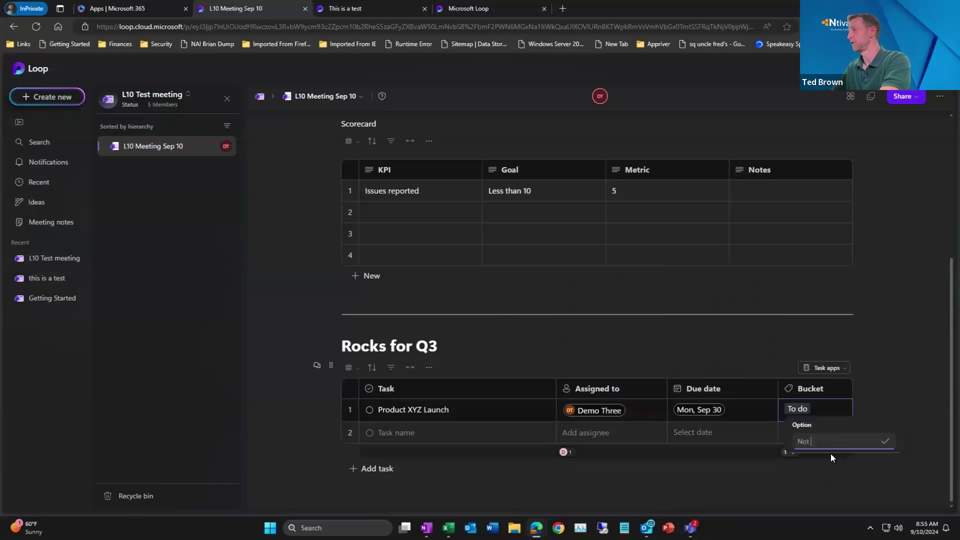
pyautogui.write('Started')
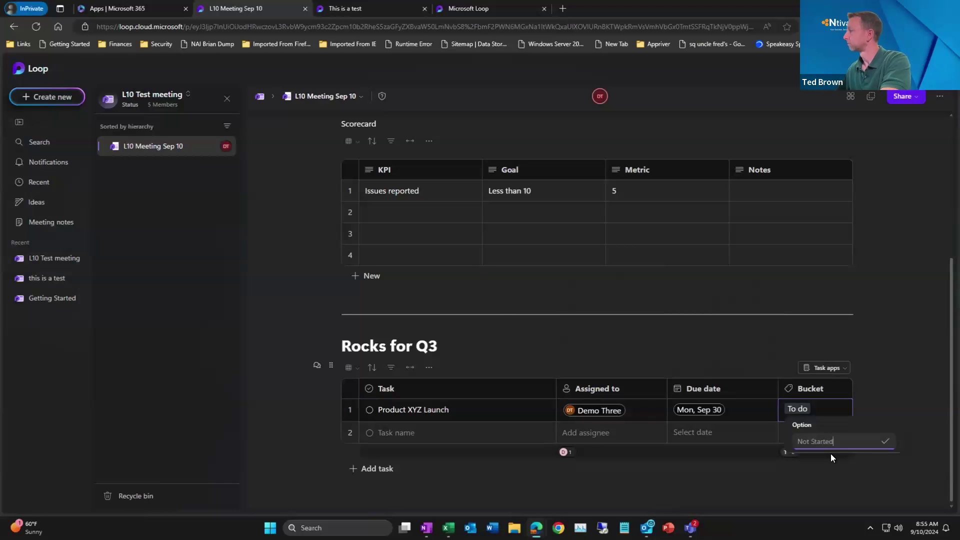
pyautogui.click(884, 441)
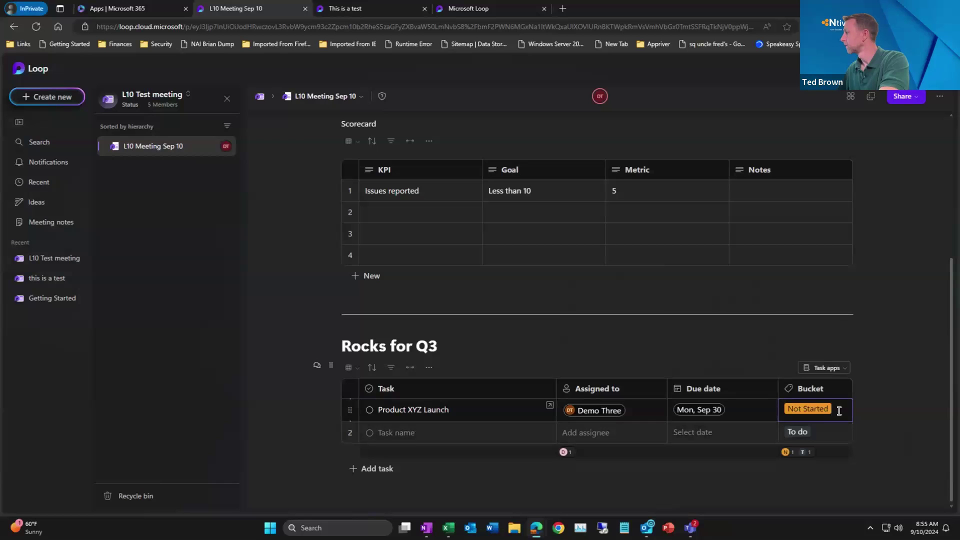
pyautogui.click(831, 416)
pyautogui.click(828, 476)
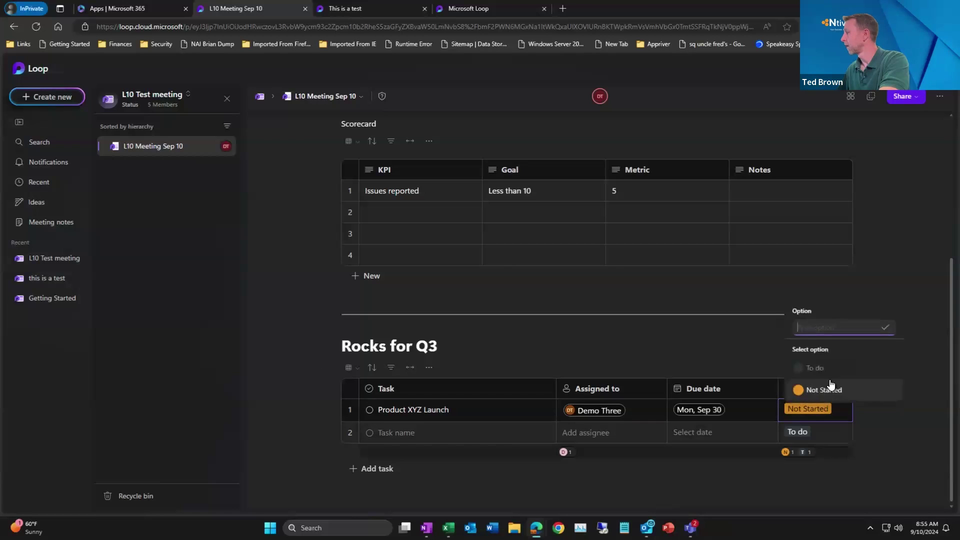
pyautogui.write('On track')
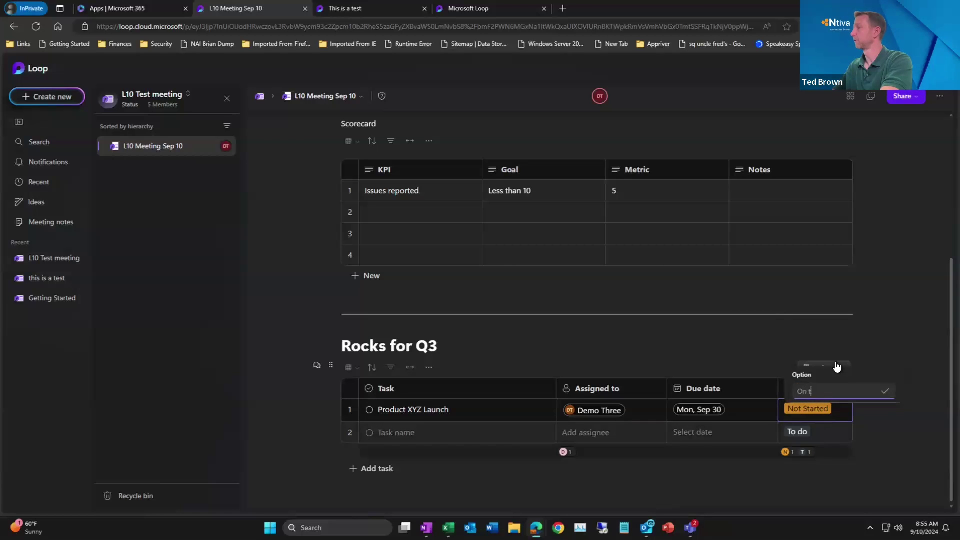
pyautogui.click(886, 391)
# - Add an 'Off Track' bucket for row 2 and delete the 'To do' option
pyautogui.click(823, 432)
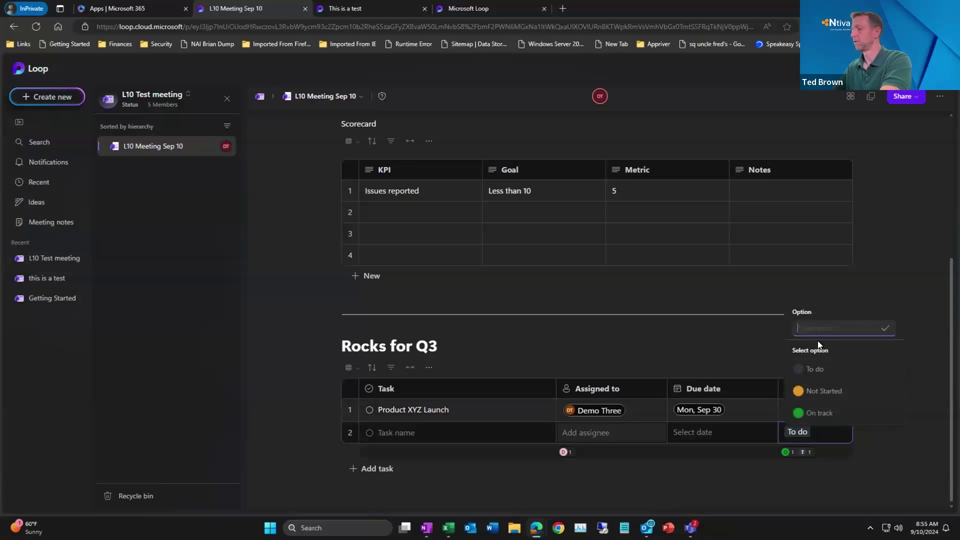
pyautogui.write('Off Track')
pyautogui.press('Return')
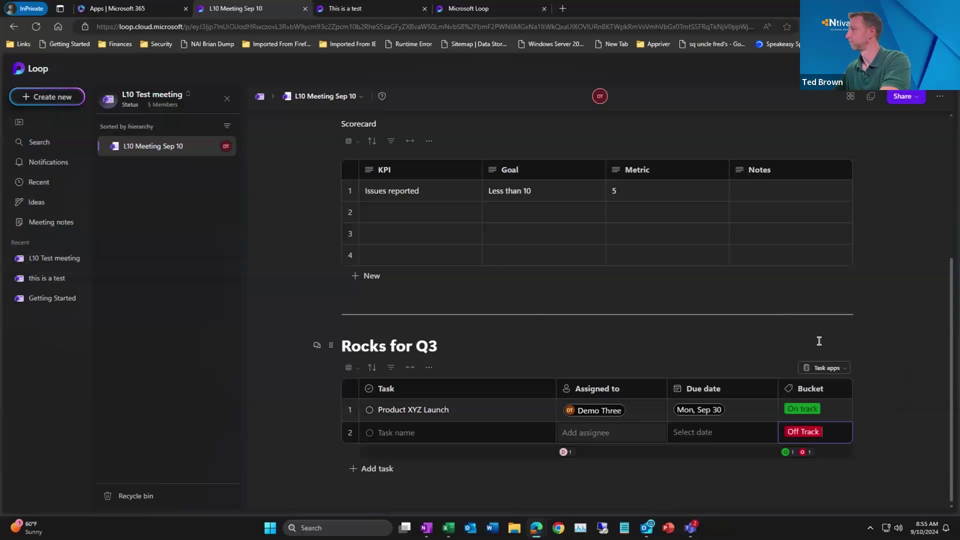
pyautogui.click(839, 414)
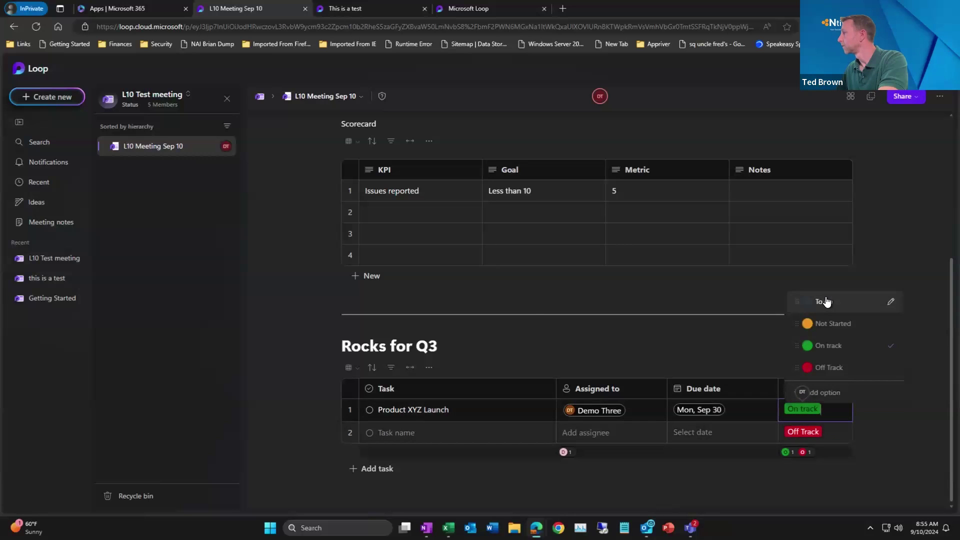
pyautogui.click(891, 302)
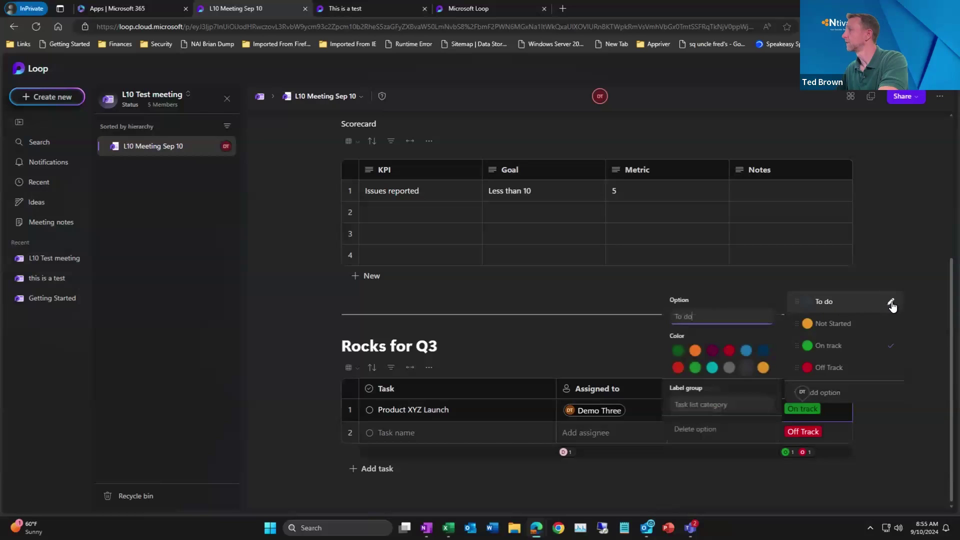
pyautogui.click(708, 430)
pyautogui.click(550, 311)
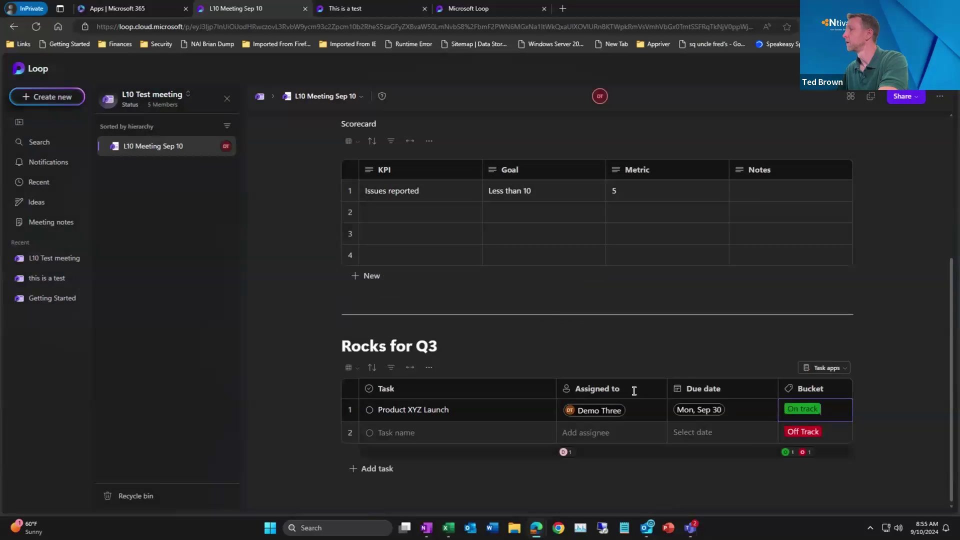
pyautogui.click(411, 433)
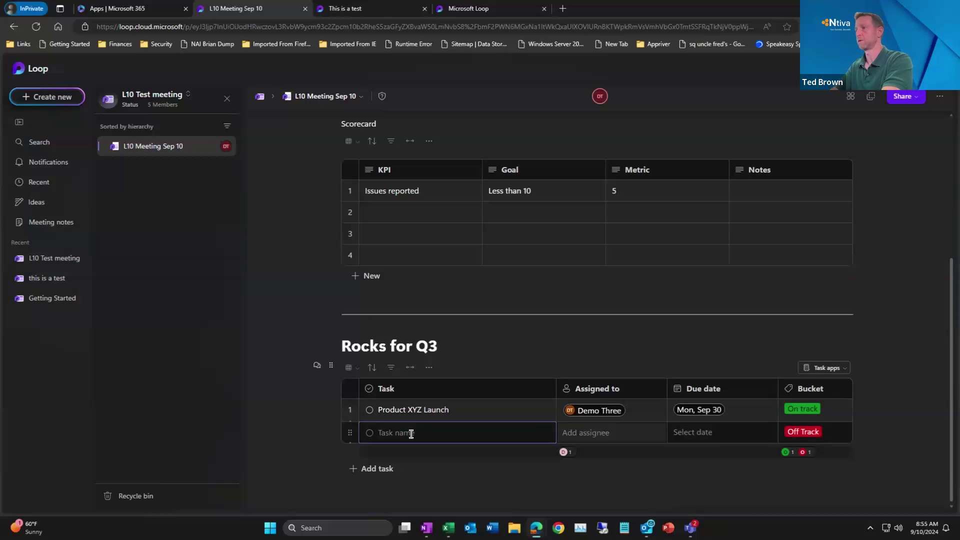
# - Fill row 2 as 'Marketing information for xyz', assigned, due Sep 30, On track; add two empty rows
pyautogui.write('M')
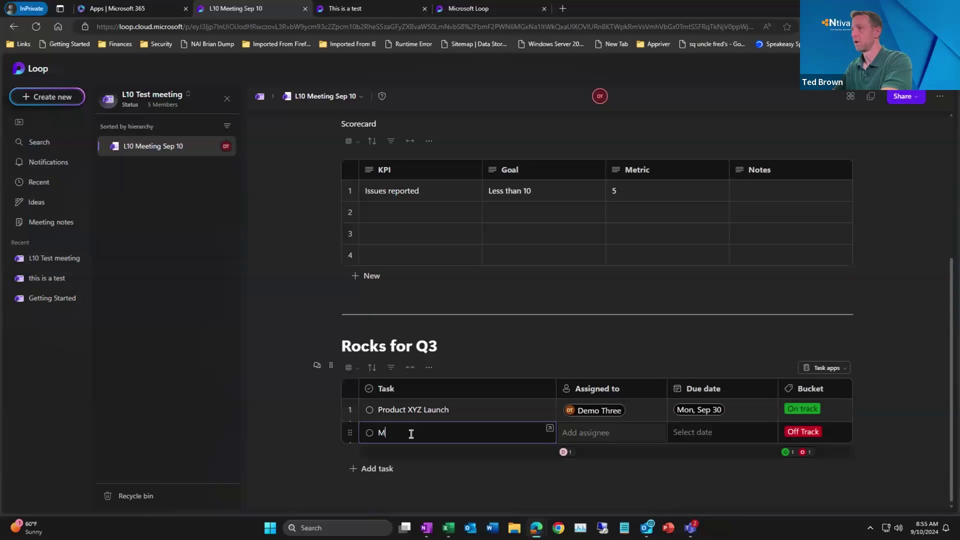
pyautogui.write('arketing ')
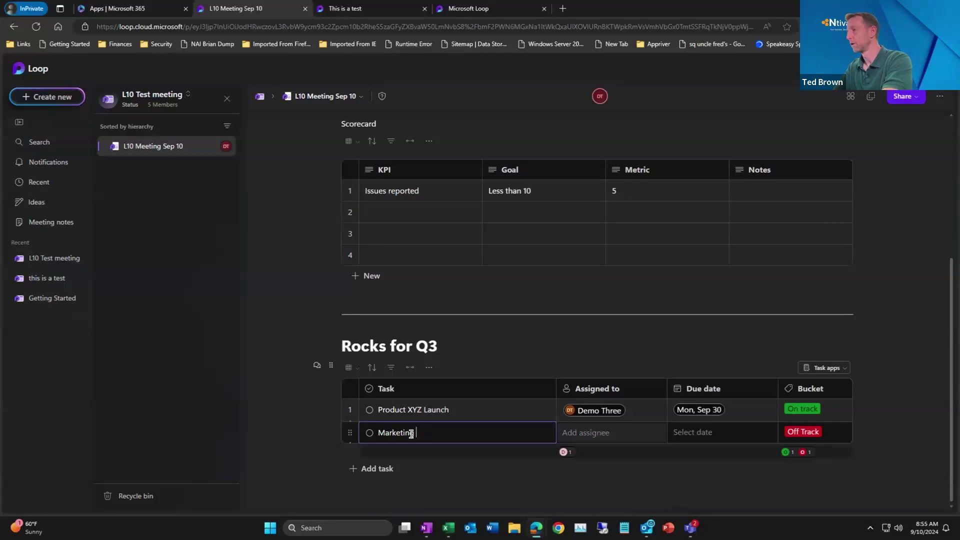
pyautogui.write('meinfoormation for xyz')
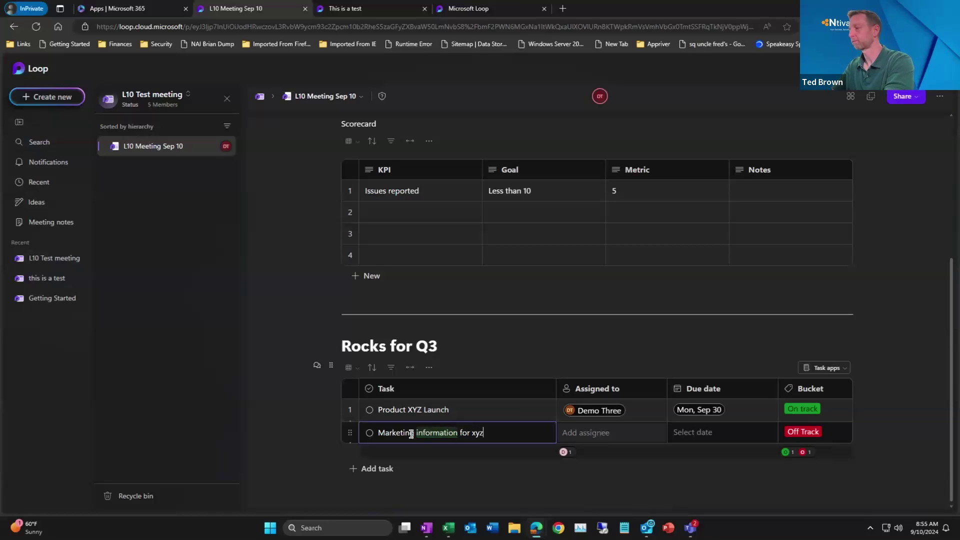
pyautogui.press('Tab')
pyautogui.write('de')
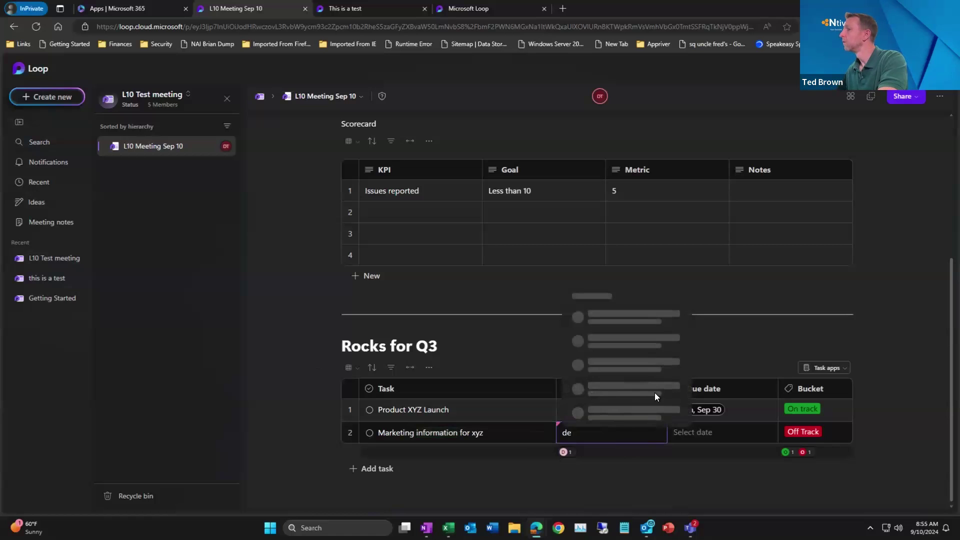
pyautogui.write('mo')
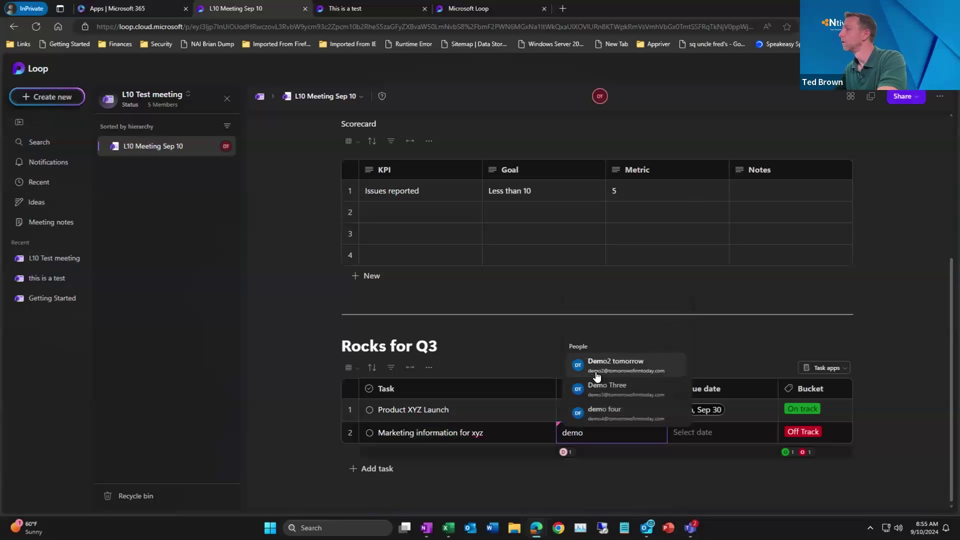
pyautogui.click(625, 414)
pyautogui.click(743, 438)
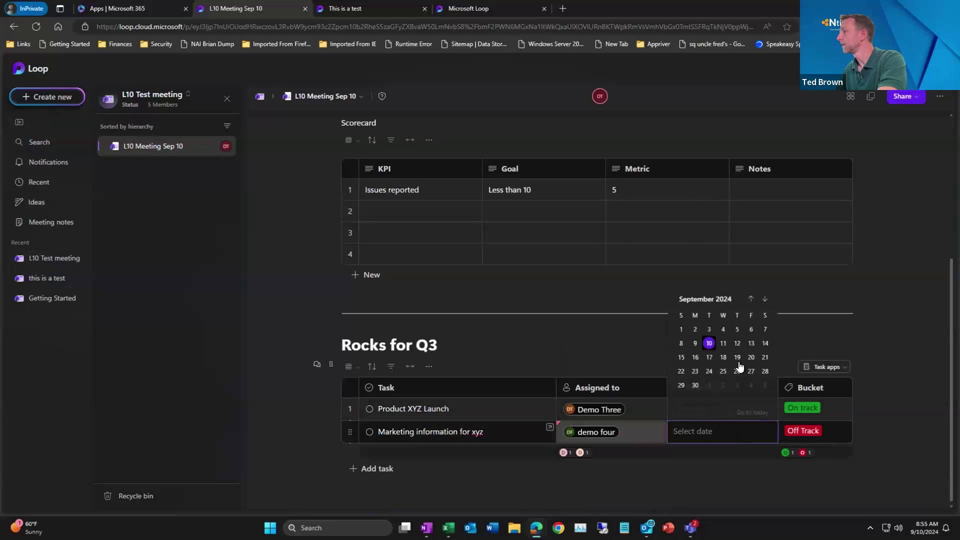
pyautogui.click(696, 385)
pyautogui.click(838, 431)
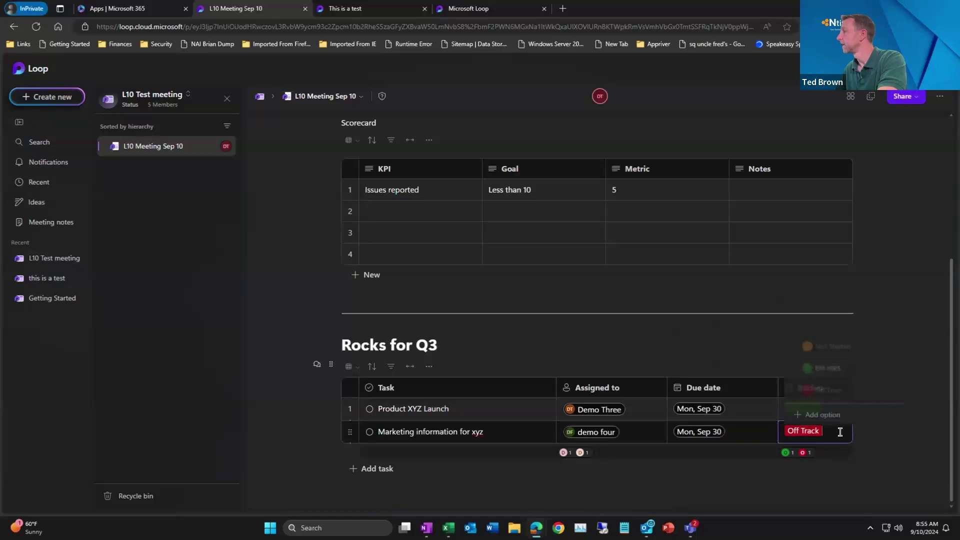
pyautogui.click(828, 367)
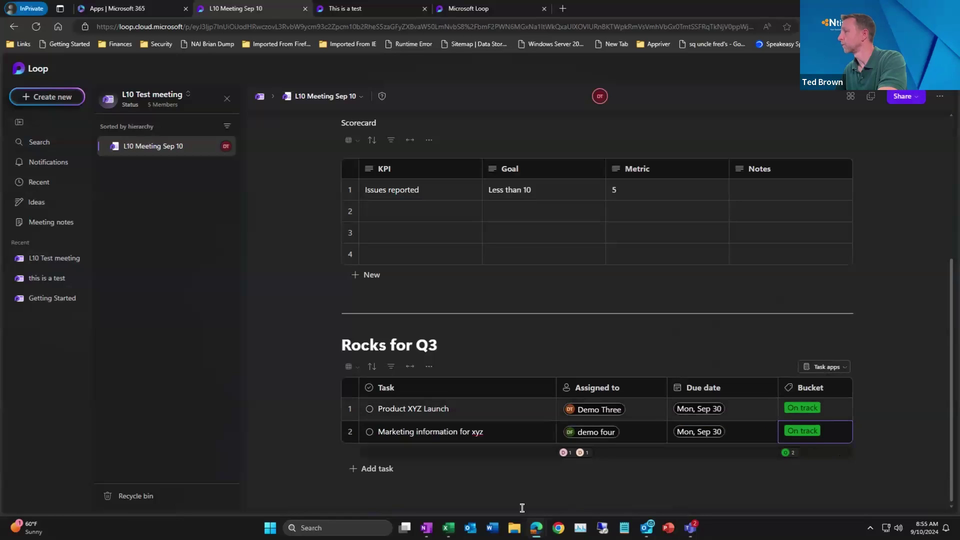
pyautogui.click(363, 478)
pyautogui.click(366, 476)
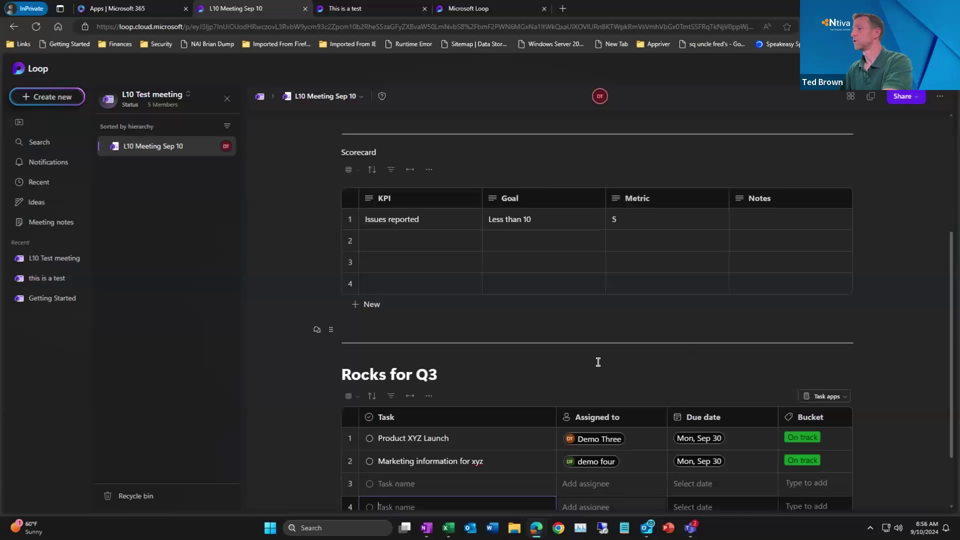
# - Insert a divider under the Rocks for Q3 table and a new task list beneath it
pyautogui.scroll(-2, 495, 358)
pyautogui.click(354, 479)
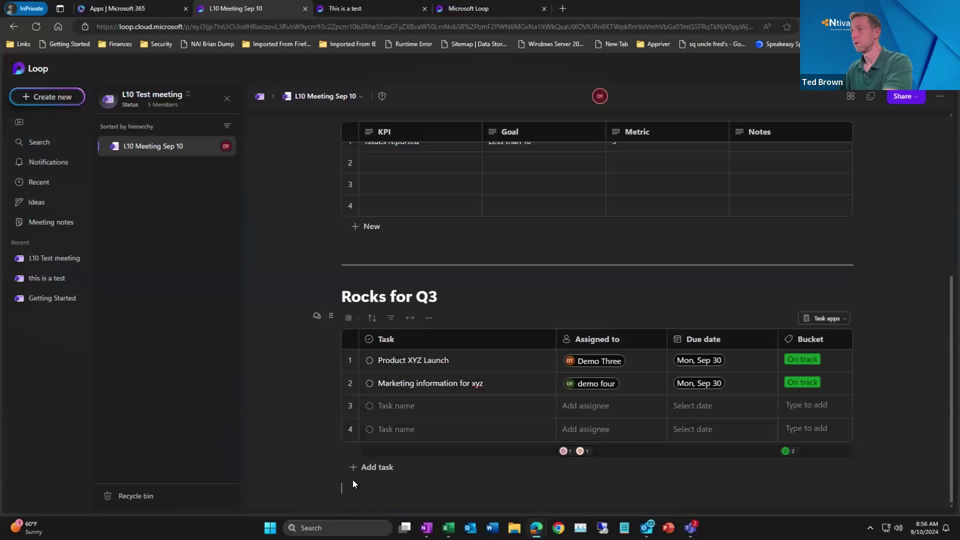
pyautogui.write('/')
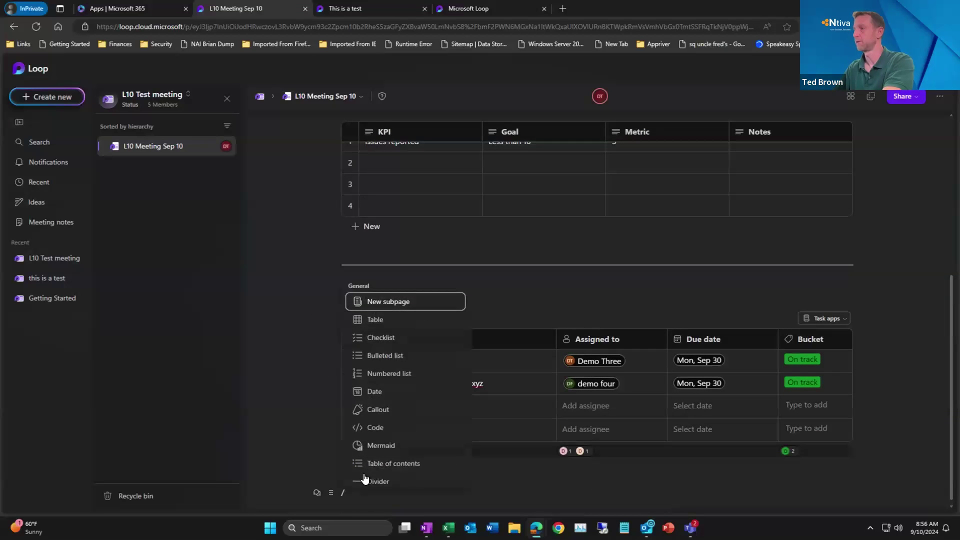
pyautogui.click(368, 481)
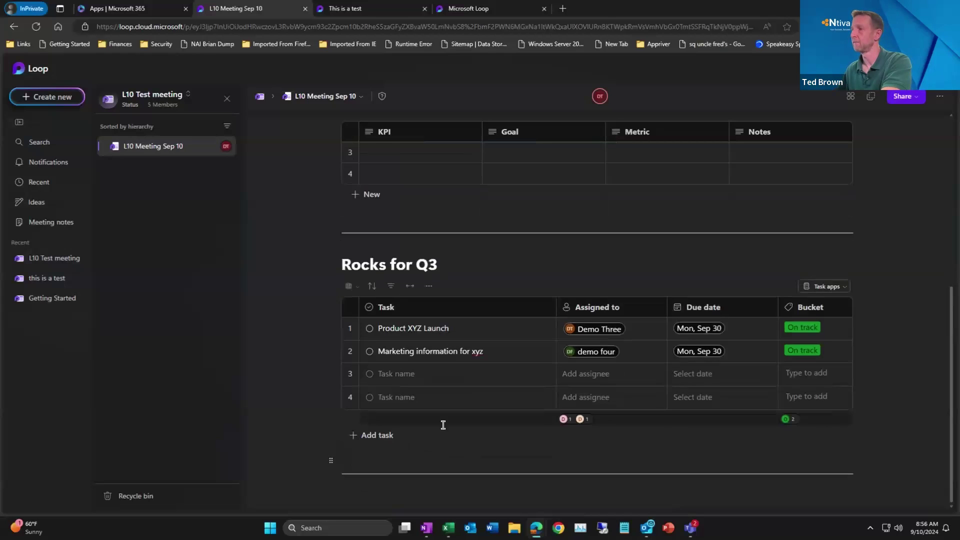
pyautogui.write('/')
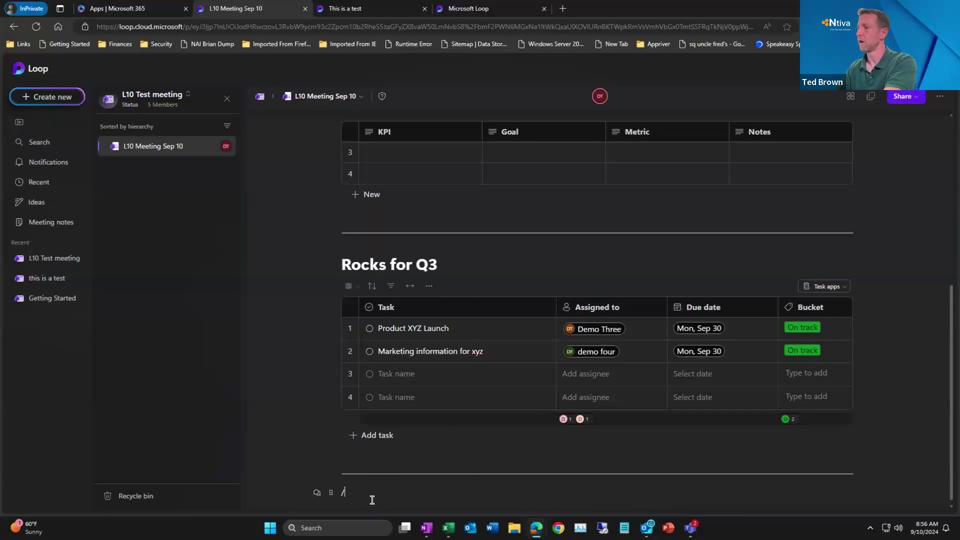
pyautogui.scroll(-1, 405, 391)
pyautogui.scroll(-6, 406, 392)
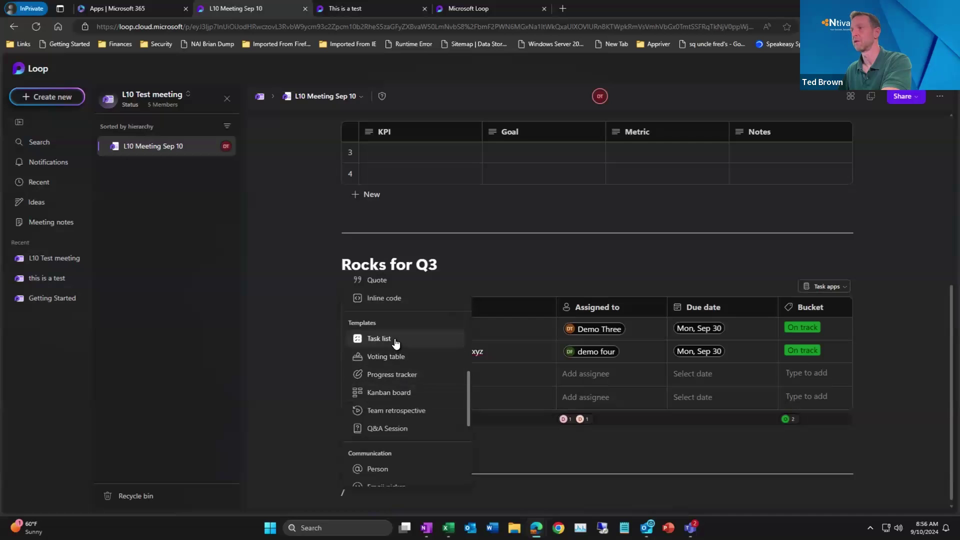
pyautogui.click(394, 338)
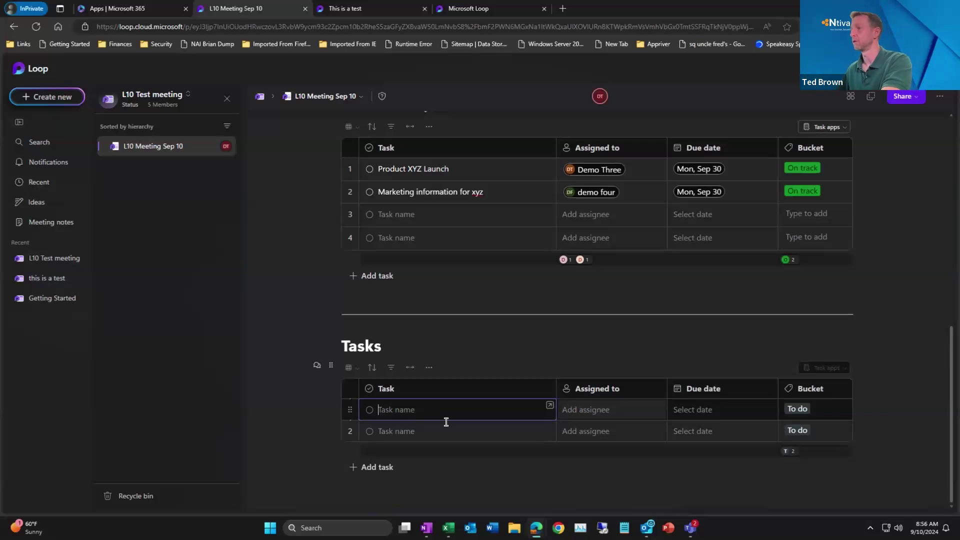
# - Add task 'Setup meeting with product owner xyz', assigned to a teammate, due Sep 30
pyautogui.write('Sen')
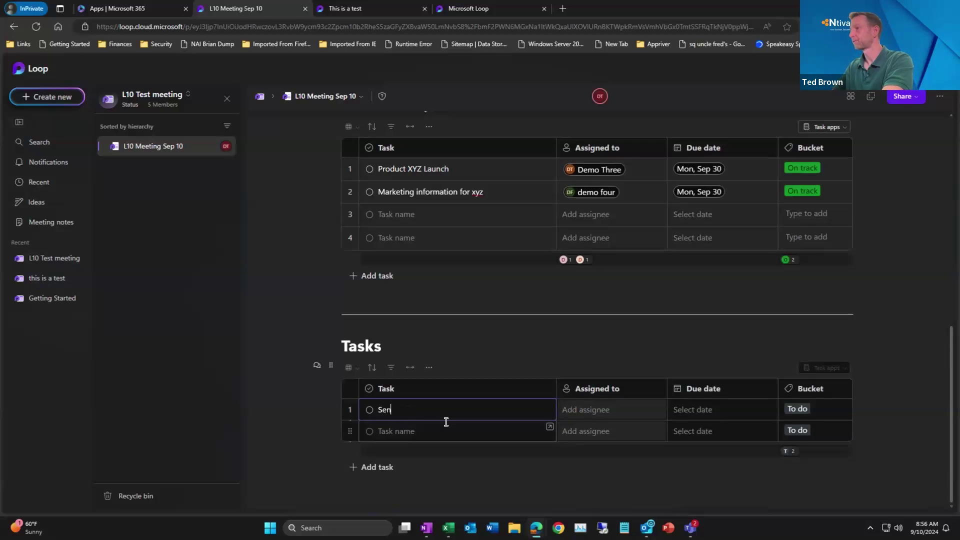
pyautogui.write('etup meeting with prod')
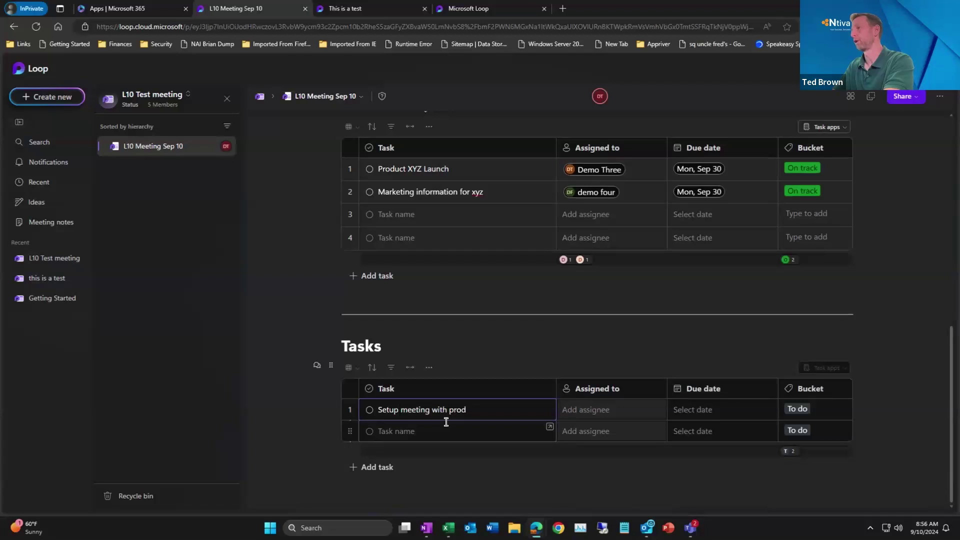
pyautogui.write('uct owner')
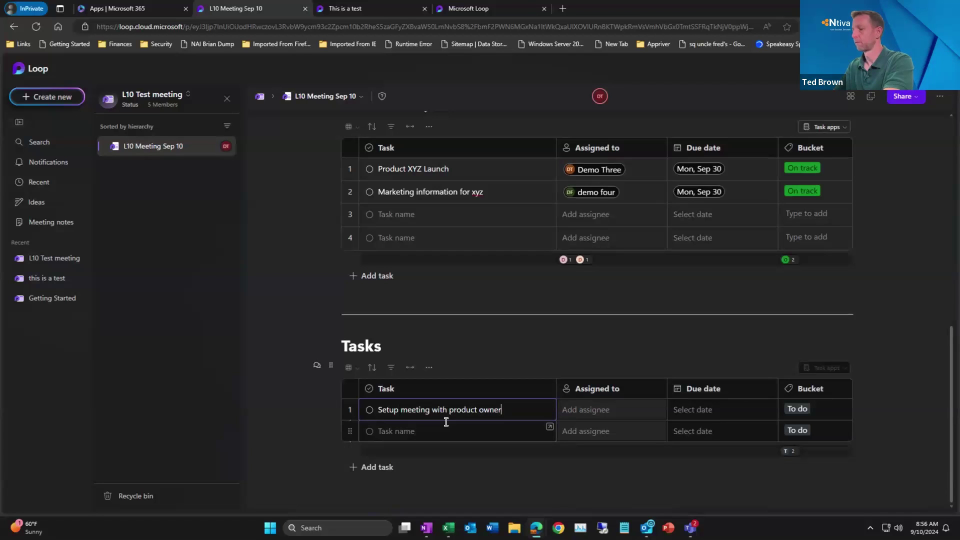
pyautogui.write(' xyz')
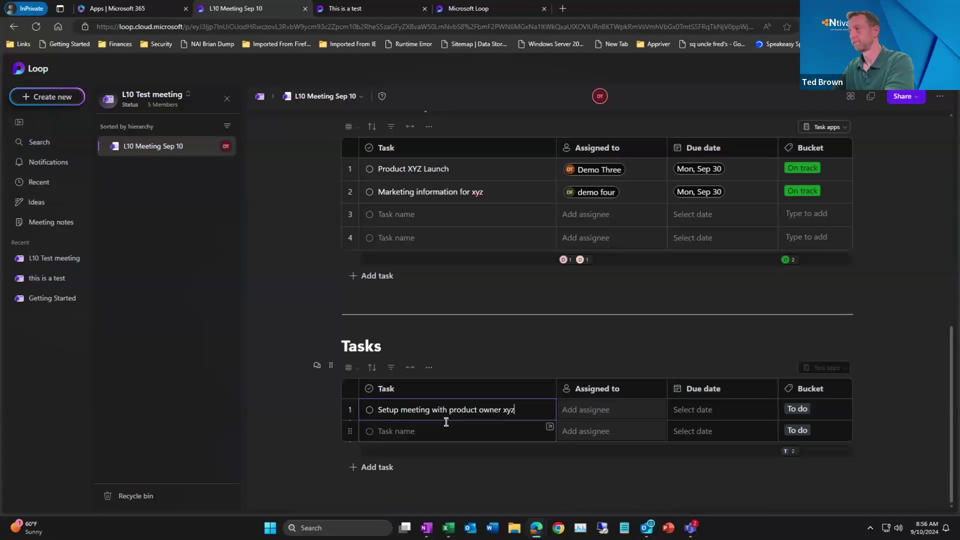
pyautogui.press('Tab')
pyautogui.write('dem')
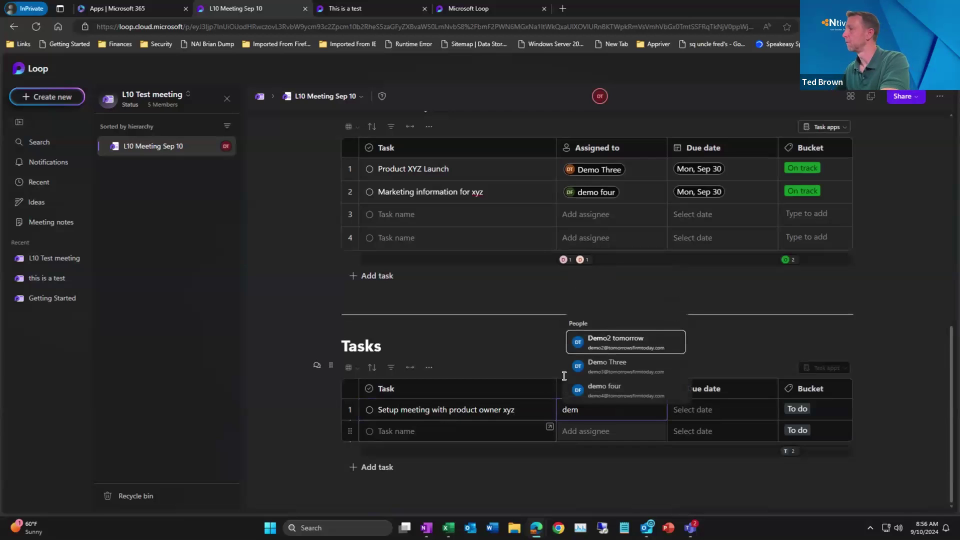
pyautogui.click(649, 393)
pyautogui.click(731, 413)
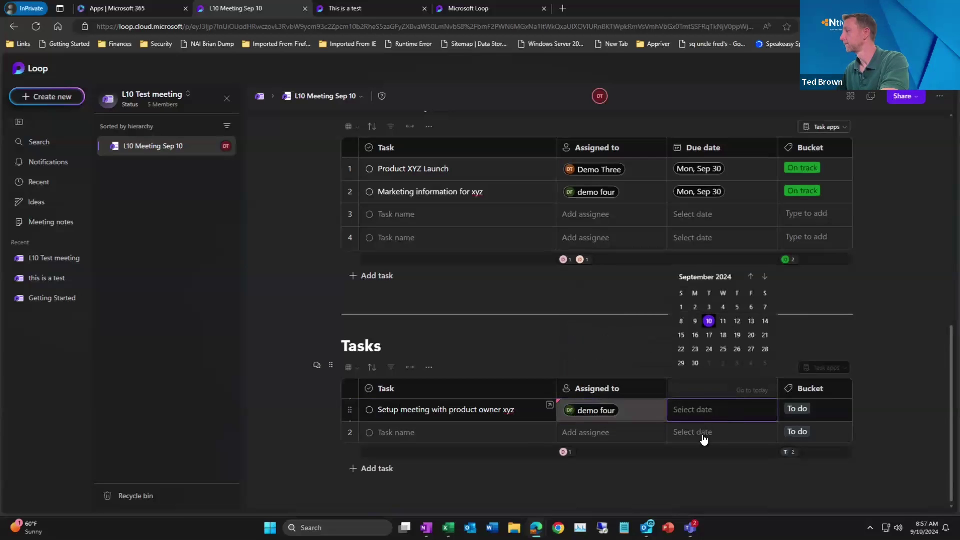
pyautogui.click(695, 364)
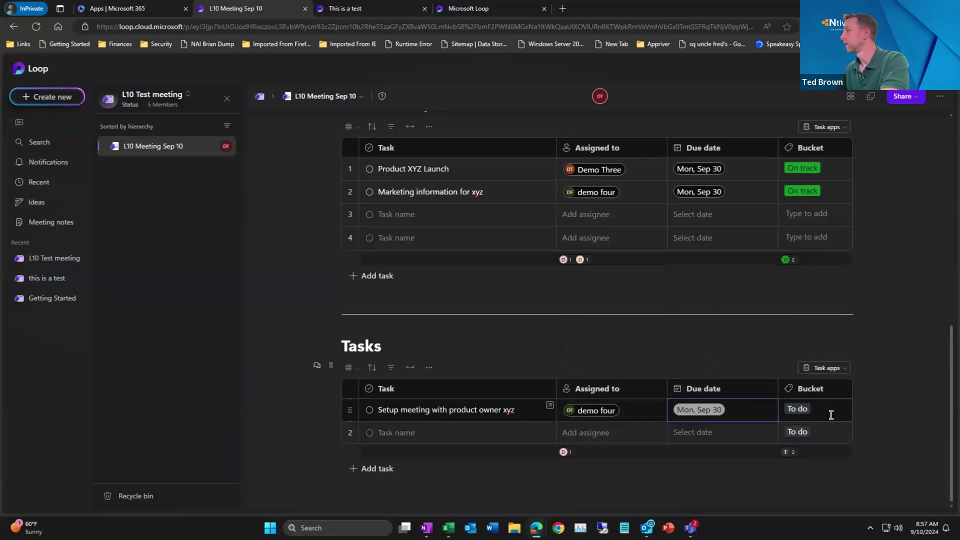
# - Create Bucket options 'Not started' and 'On track', placing the task On track
pyautogui.click(801, 414)
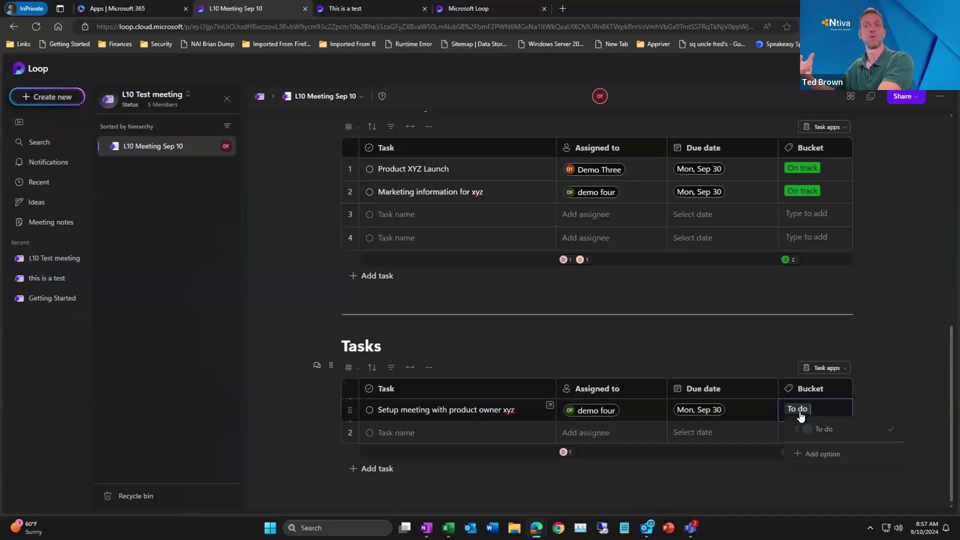
pyautogui.click(844, 456)
pyautogui.write('Not starte')
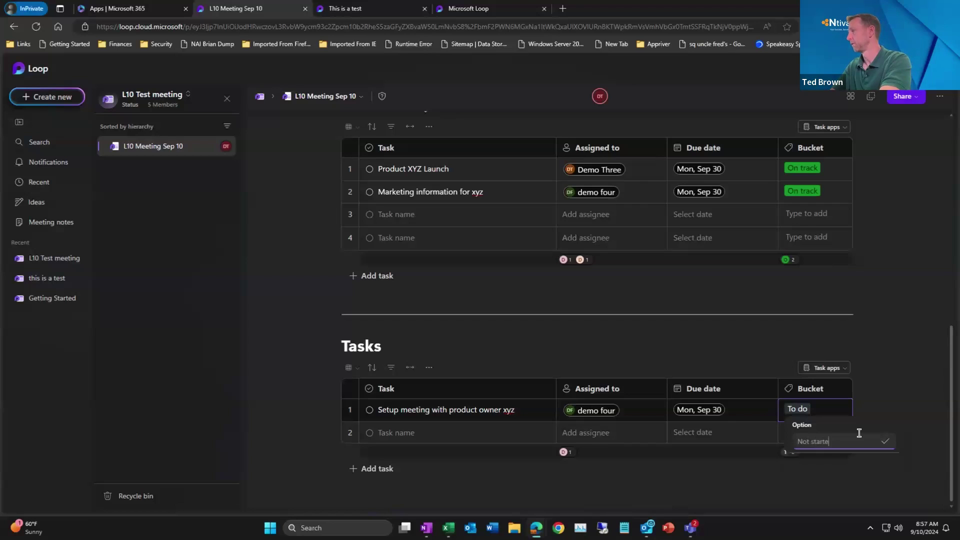
pyautogui.write('d')
pyautogui.press('Return')
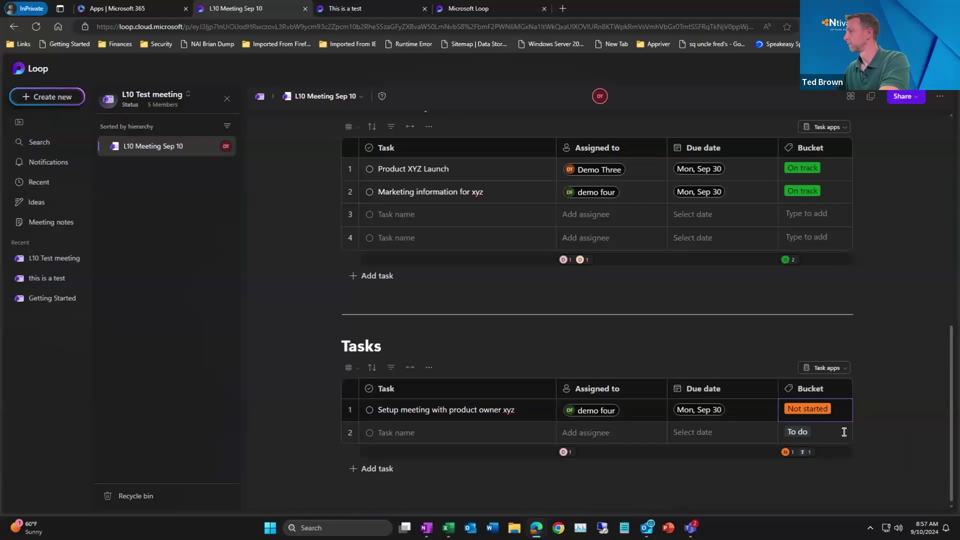
pyautogui.click(843, 418)
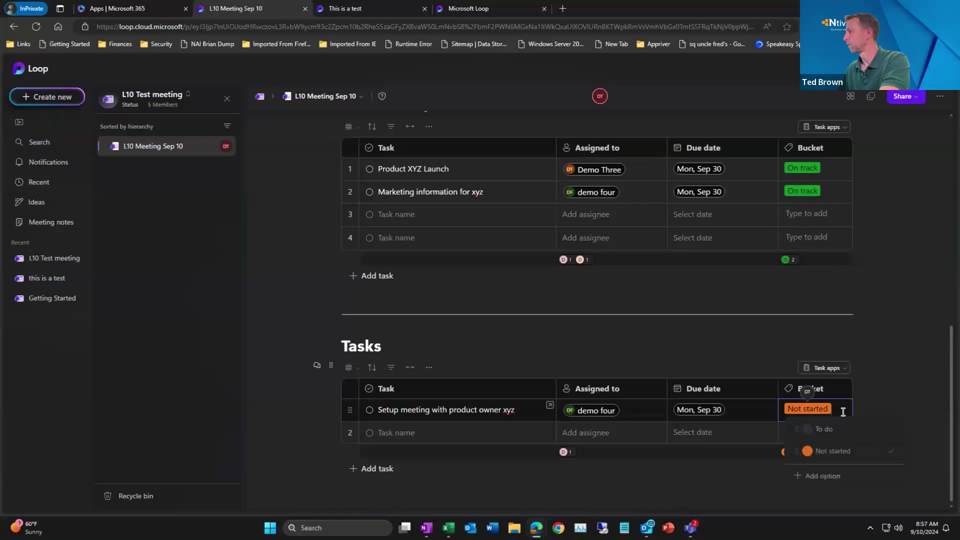
pyautogui.click(841, 475)
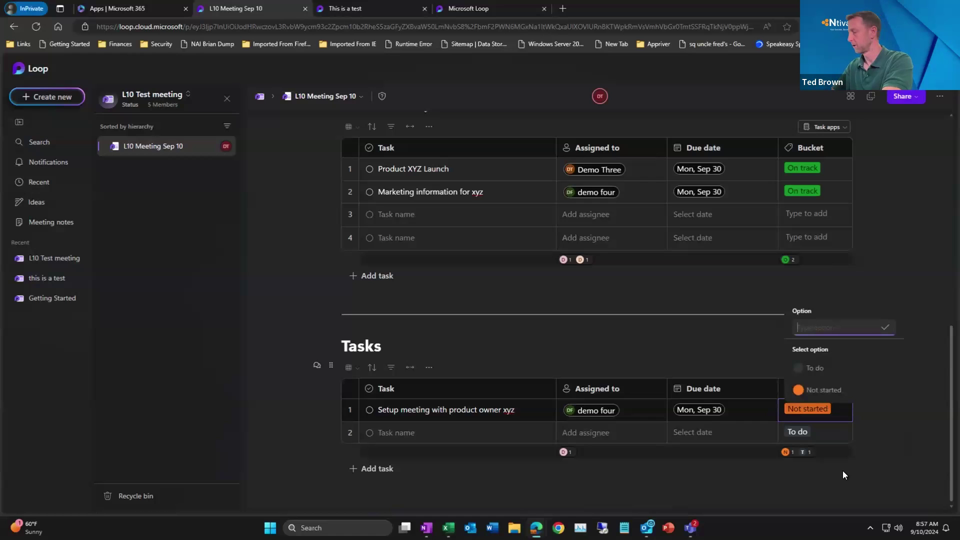
pyautogui.write('On track')
pyautogui.press('Return')
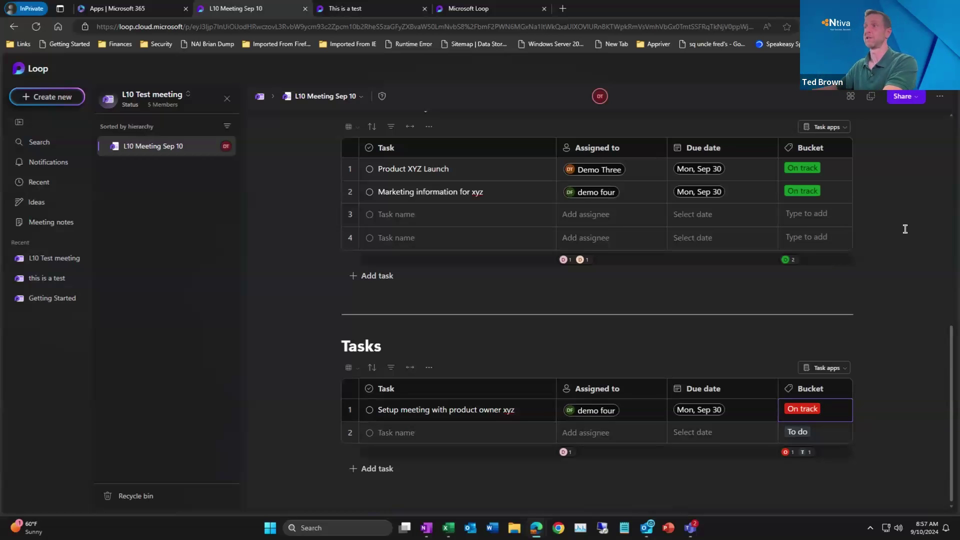
pyautogui.scroll(7, 604, 283)
pyautogui.scroll(2, 602, 280)
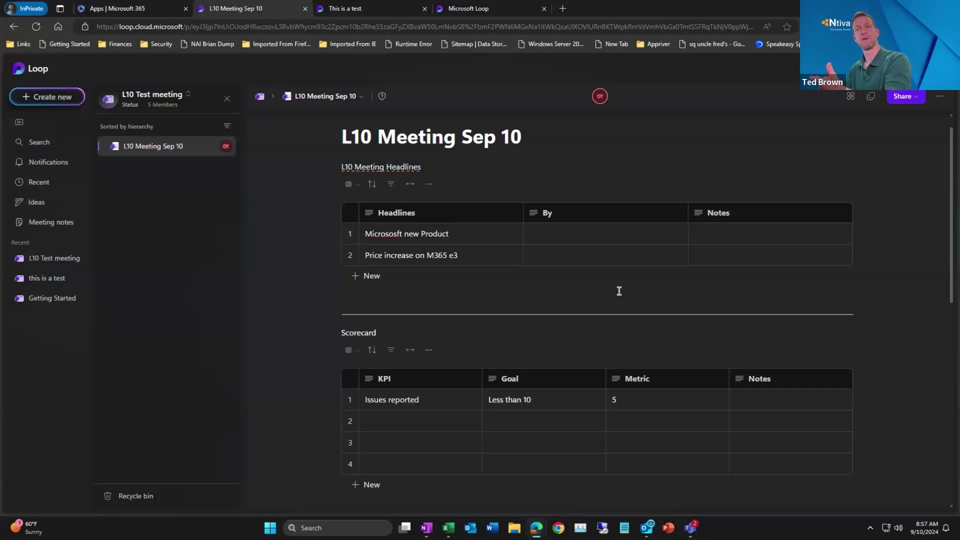
# - Insert a divider under the Tasks list followed by a new two-column table
pyautogui.scroll(-4, 615, 294)
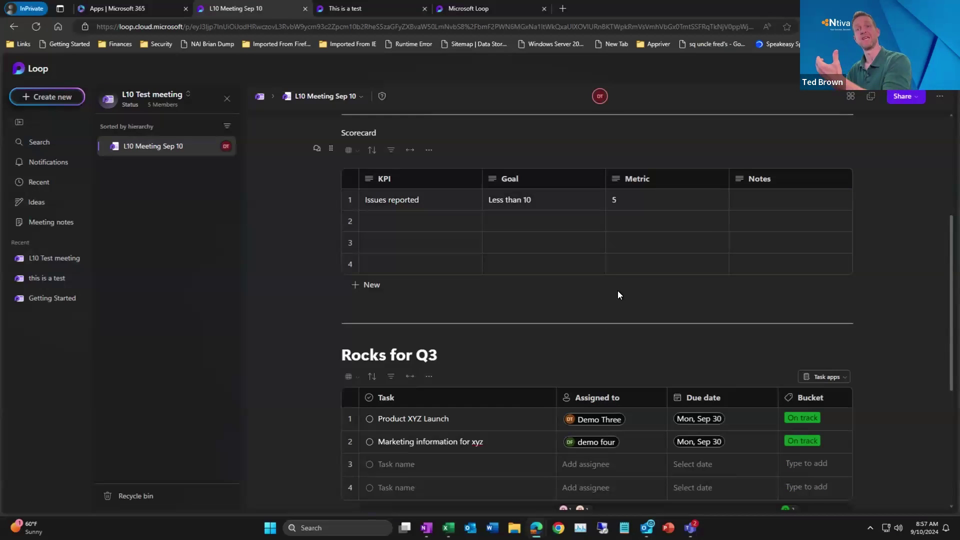
pyautogui.scroll(-1, 619, 294)
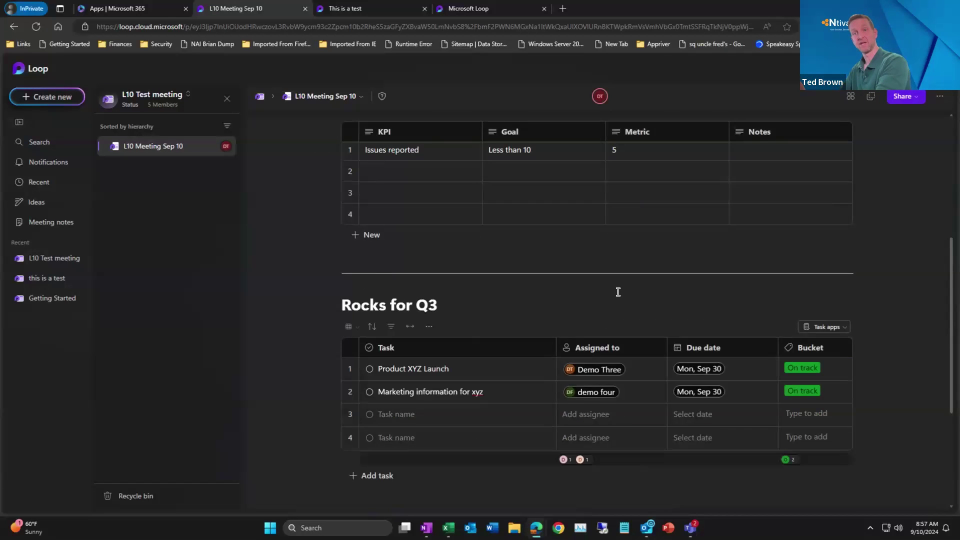
pyautogui.scroll(-4, 618, 292)
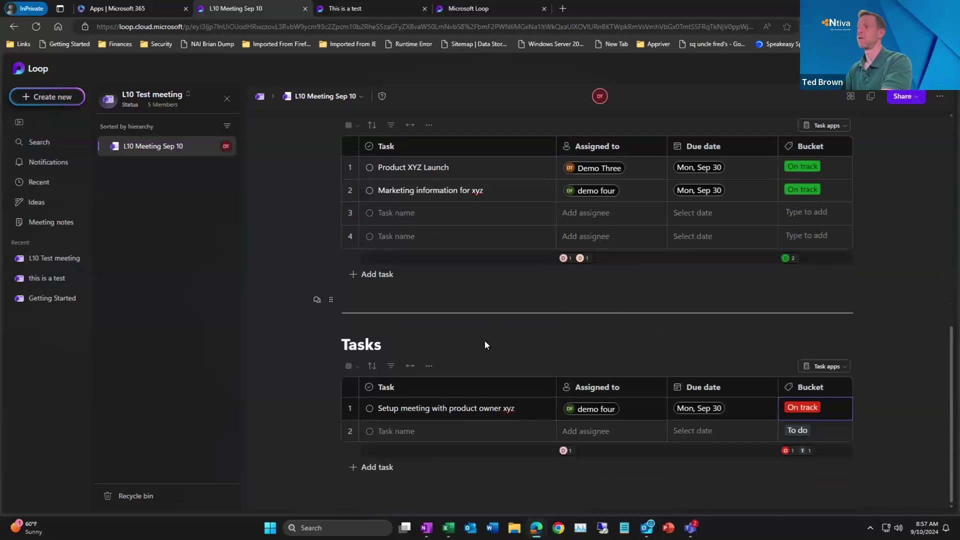
pyautogui.click(348, 488)
pyautogui.write('/')
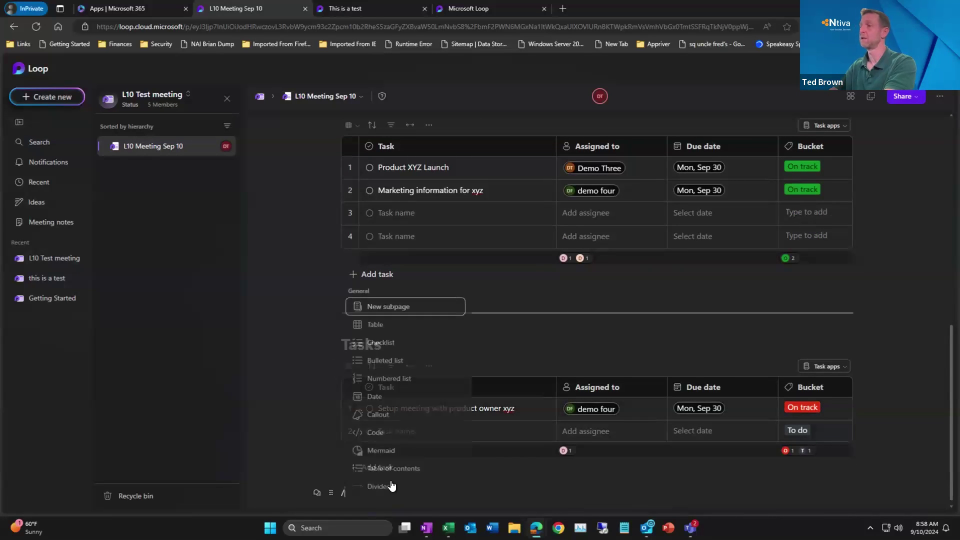
pyautogui.click(392, 483)
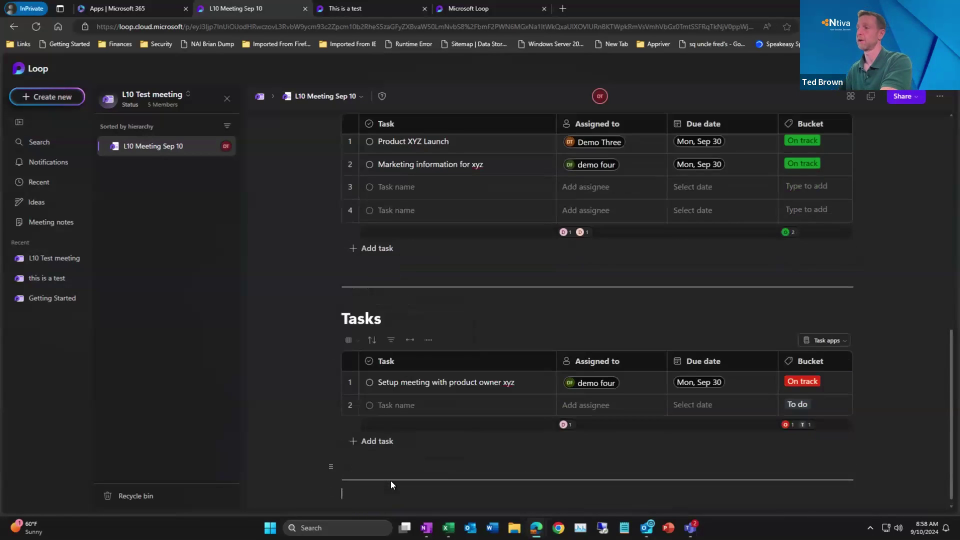
pyautogui.write('/')
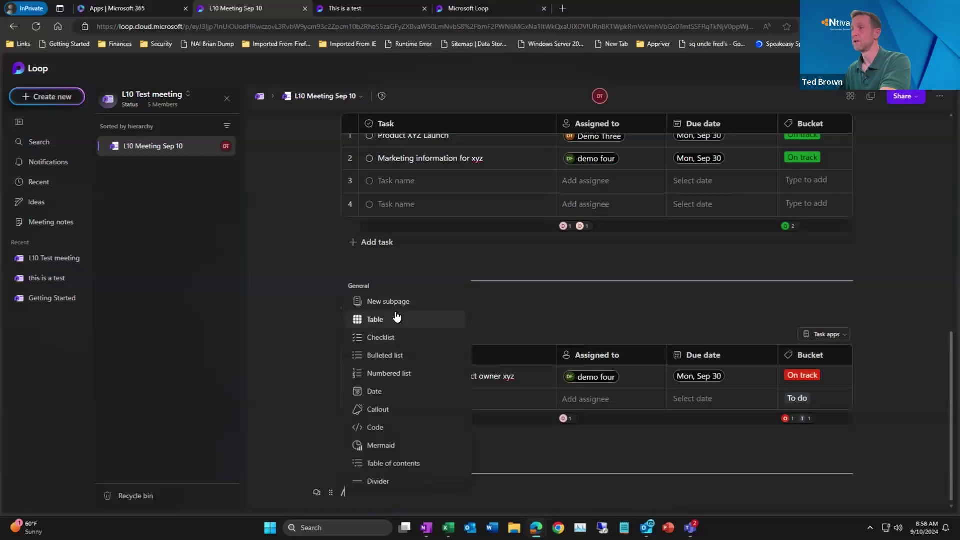
pyautogui.click(402, 320)
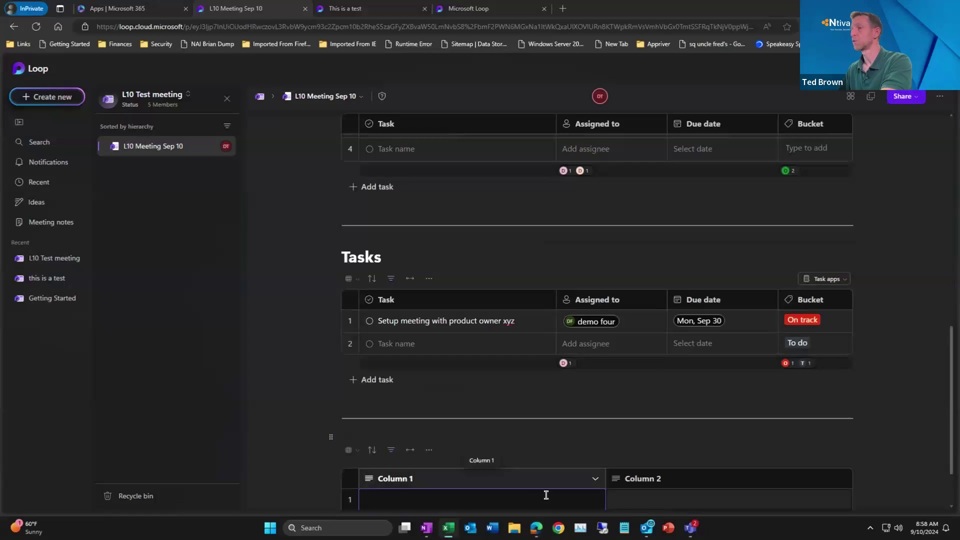
pyautogui.click(371, 477)
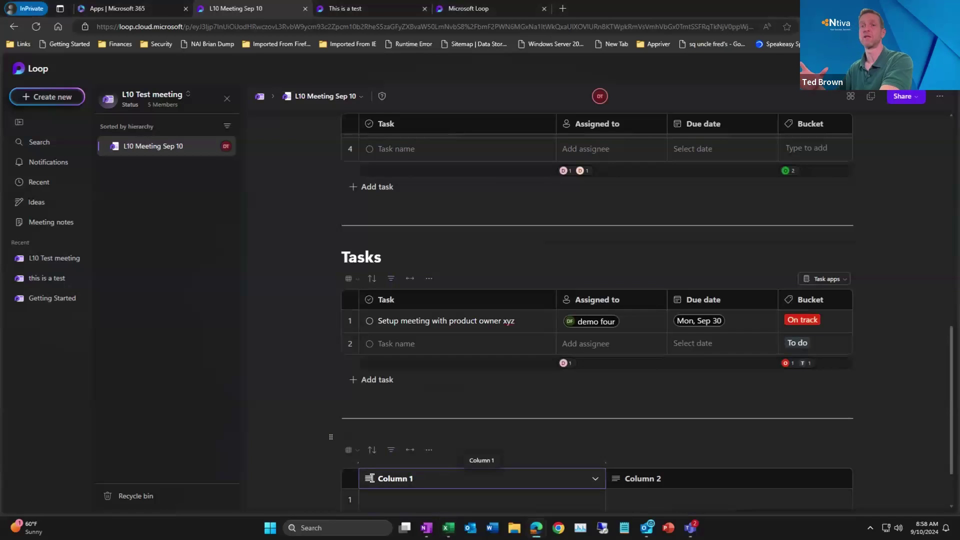
# - Rename the first column to 'Issues' and add a 'Posted By' column after it
pyautogui.press('BackSpace')
pyautogui.press('BackSpace')
pyautogui.press('BackSpace')
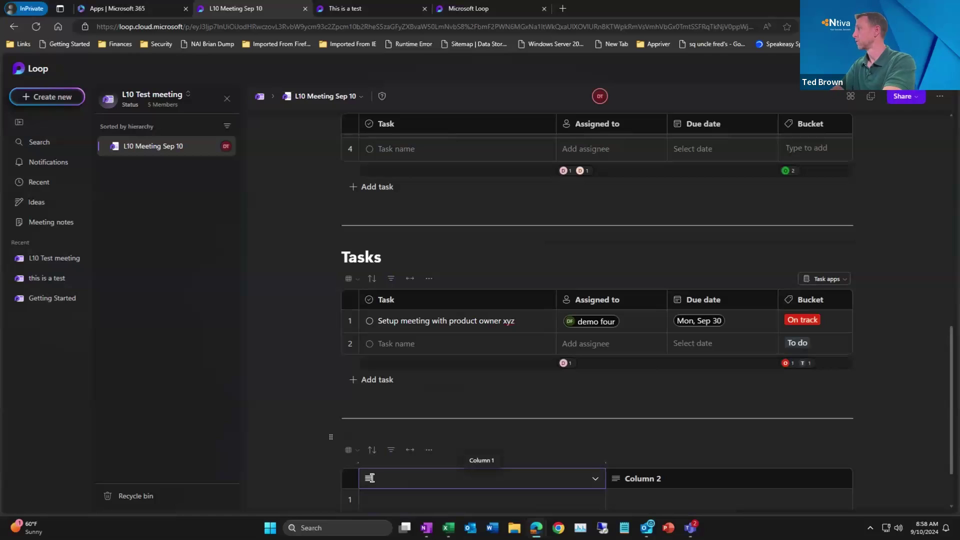
pyautogui.write('Issues')
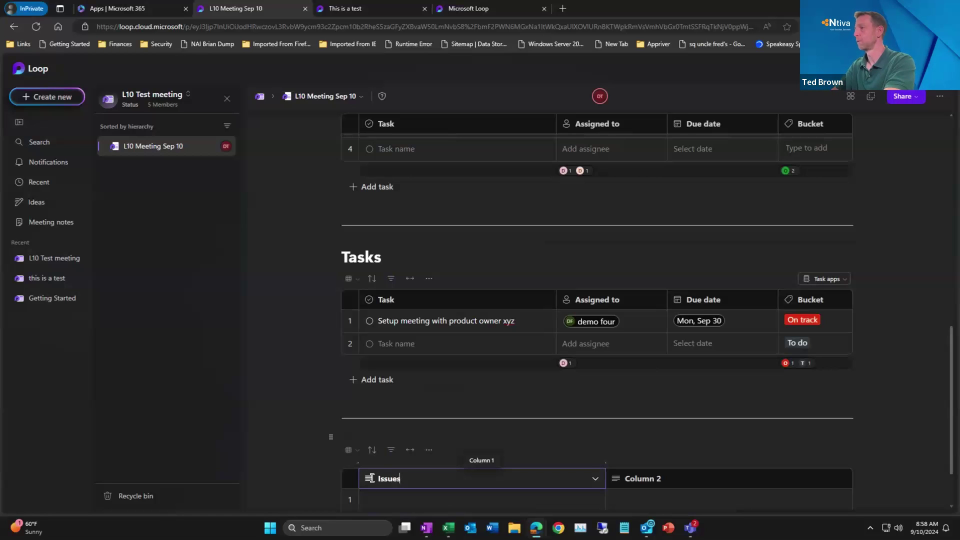
pyautogui.click(605, 464)
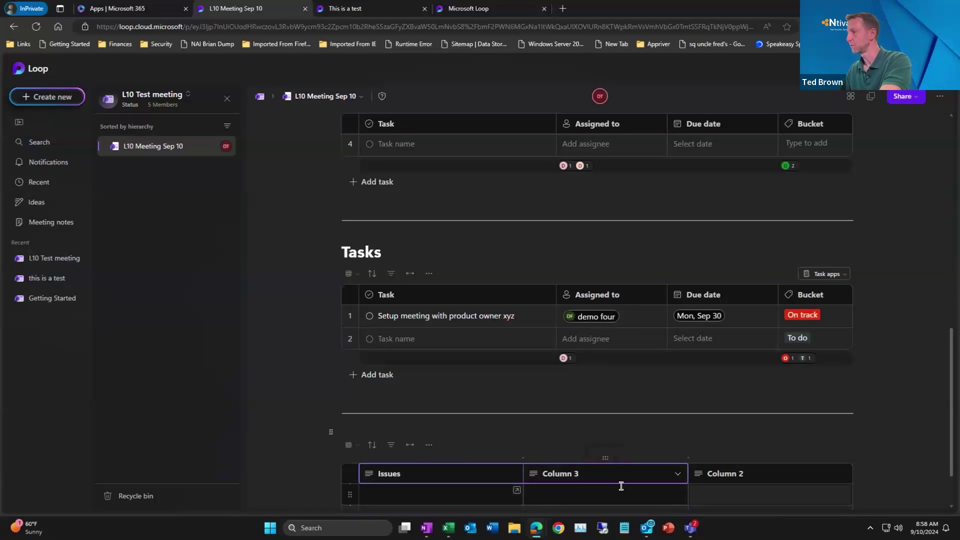
pyautogui.click(548, 476)
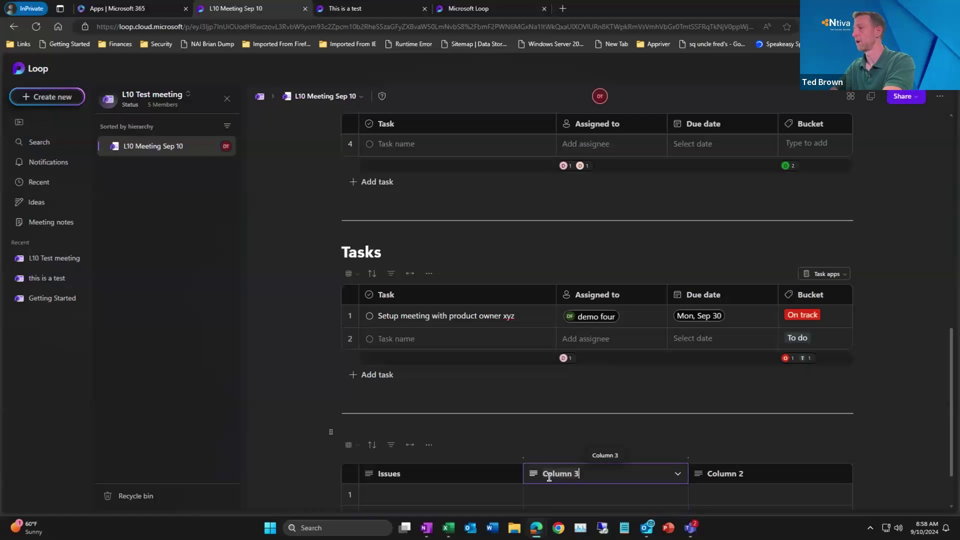
pyautogui.hotkey('ctrl', 'a')
pyautogui.write('Posted By')
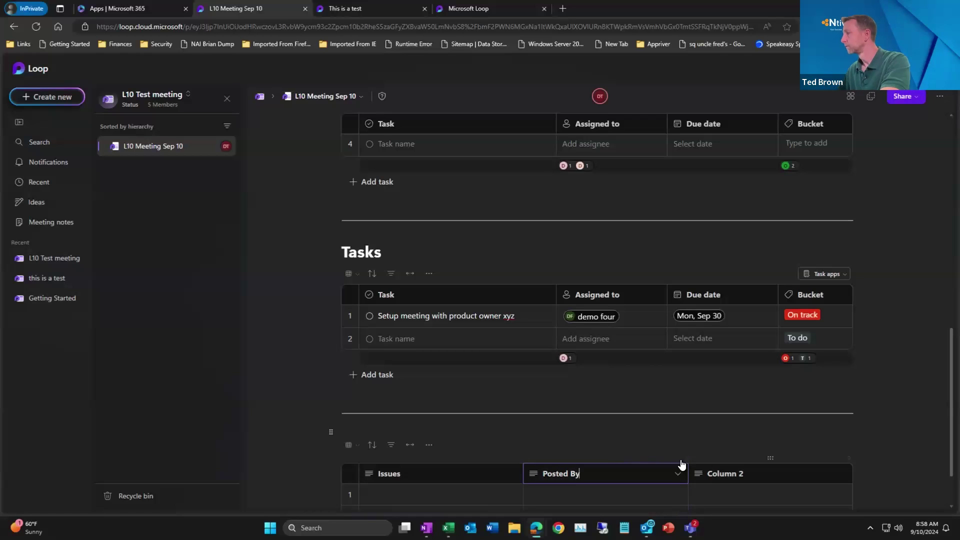
# - Add a 'Priority' column and rename the last column to 'Notes'
pyautogui.click(689, 460)
pyautogui.moveTo(667, 472); pyautogui.dragTo(624, 473)
pyautogui.write('Prio')
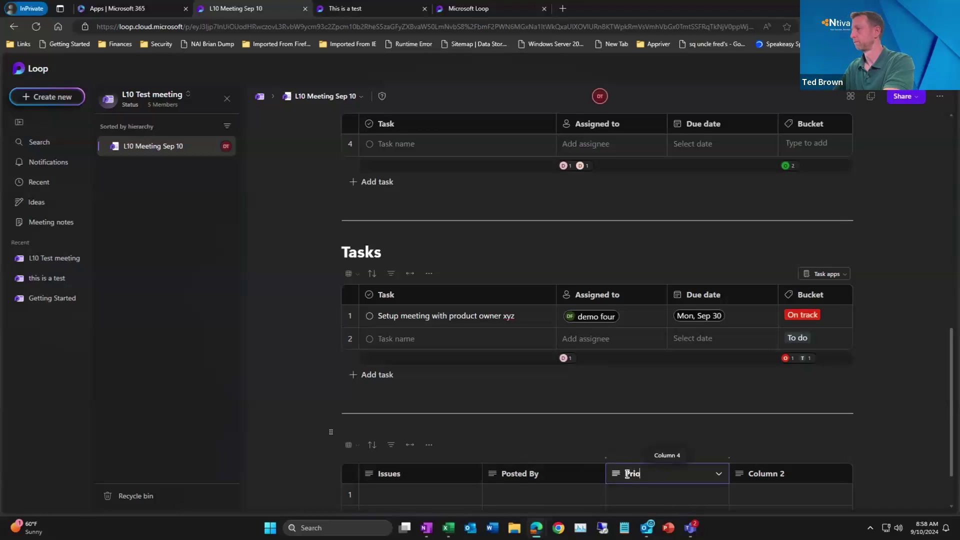
pyautogui.write('rity')
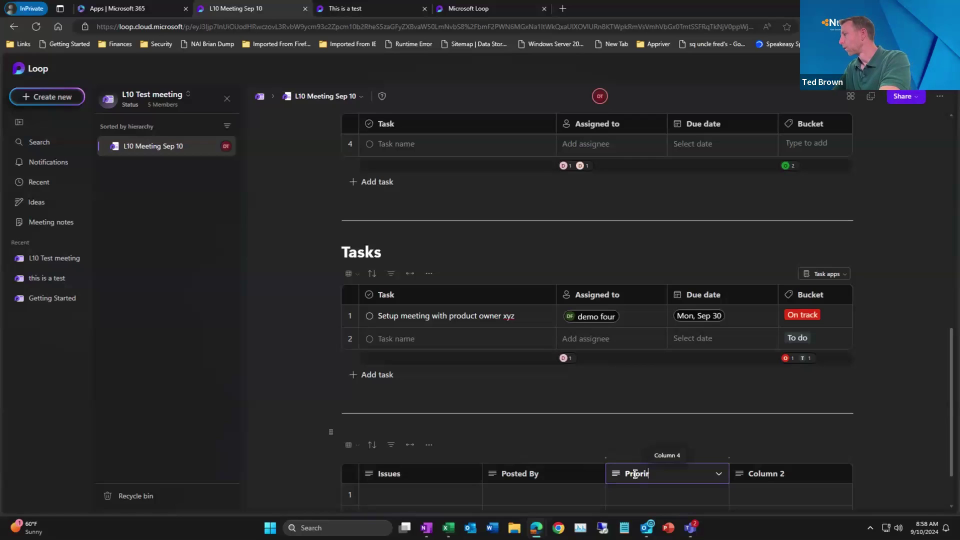
pyautogui.write('ity')
pyautogui.click(805, 477)
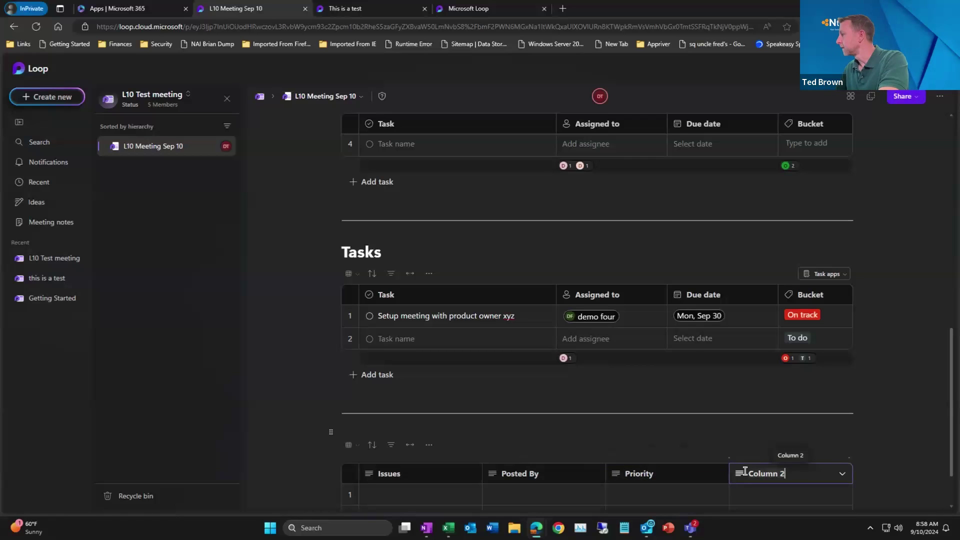
pyautogui.hotkey('ctrl', 'a')
pyautogui.write('No')
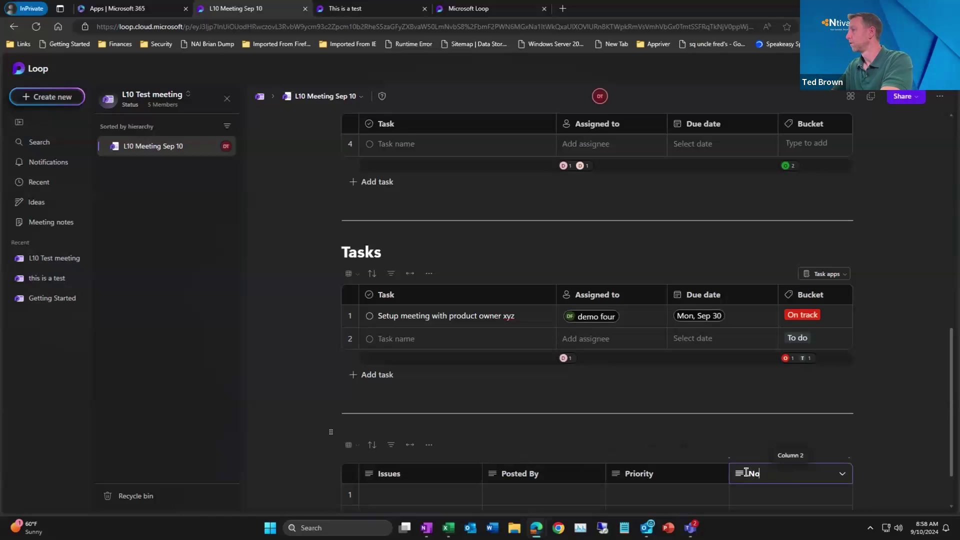
pyautogui.scroll(-1, 515, 427)
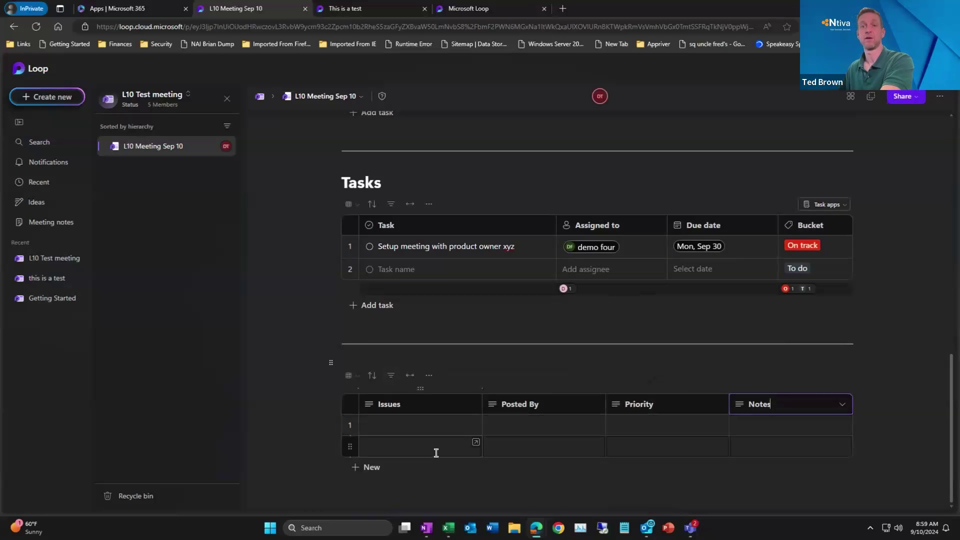
# - Fill Issues row 1: 'Billing issue for xyz', the poster's name, priority 1, note 'need to......'; add two rows
pyautogui.click(415, 428)
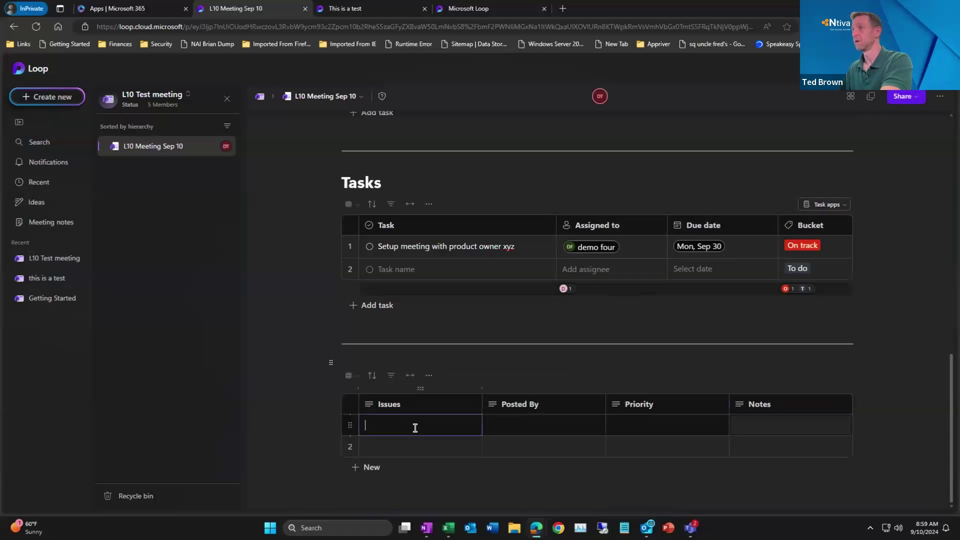
pyautogui.write('Bill')
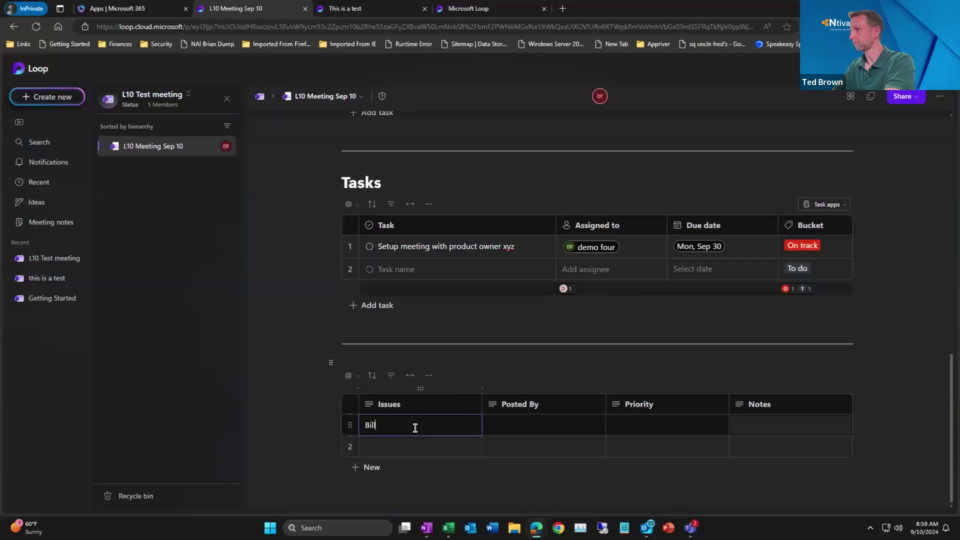
pyautogui.write('ing issue for ')
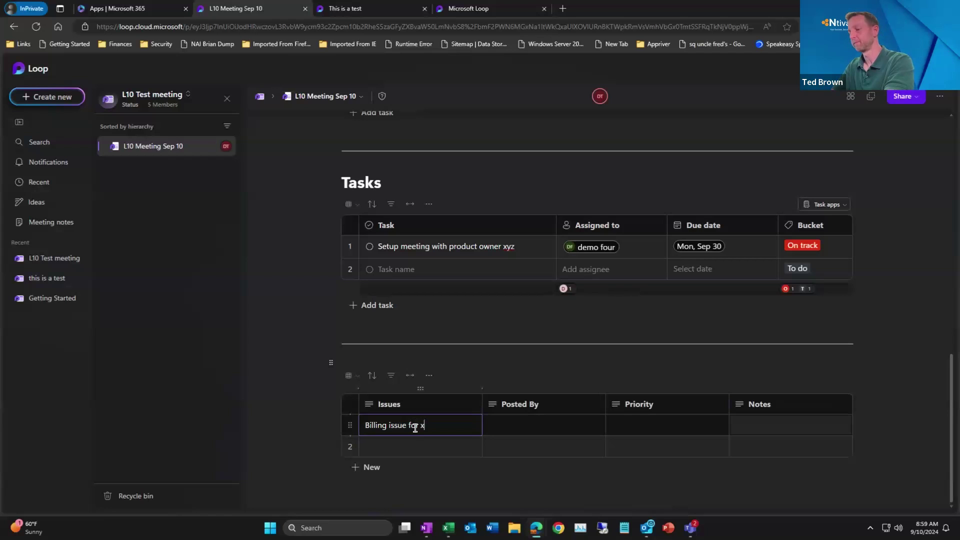
pyautogui.write('xyz')
pyautogui.press('Tab')
pyautogui.write('Ted')
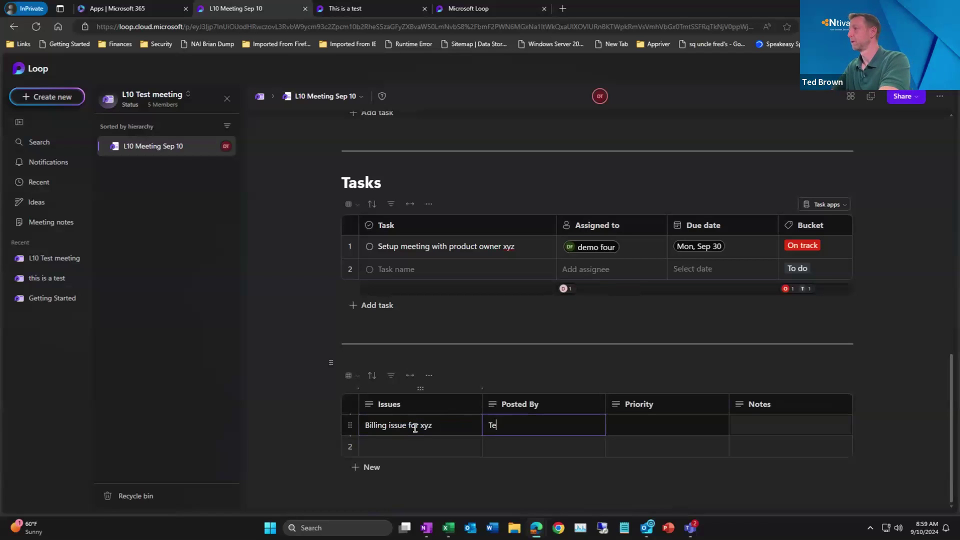
pyautogui.press('Tab')
pyautogui.write('1')
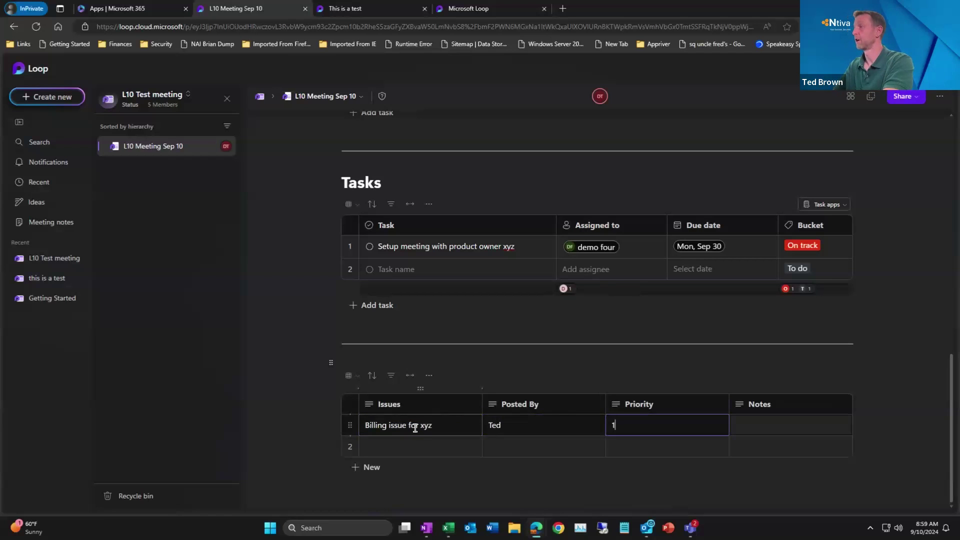
pyautogui.press('Tab')
pyautogui.write('ne')
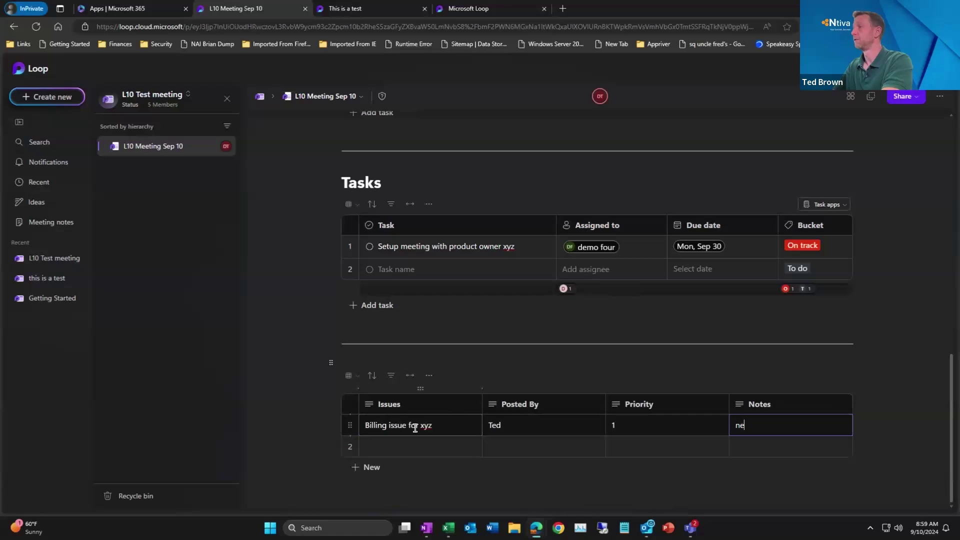
pyautogui.write('ed to......')
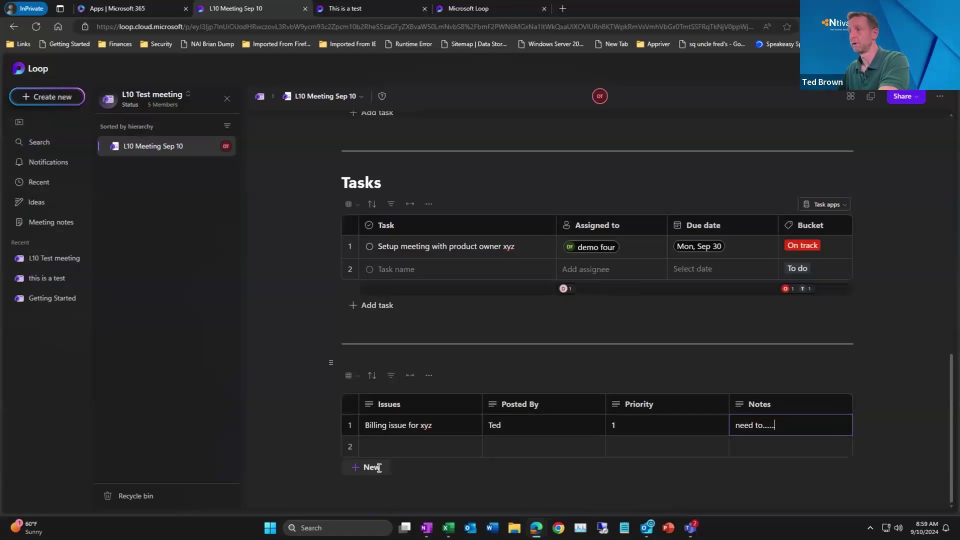
pyautogui.click(370, 467)
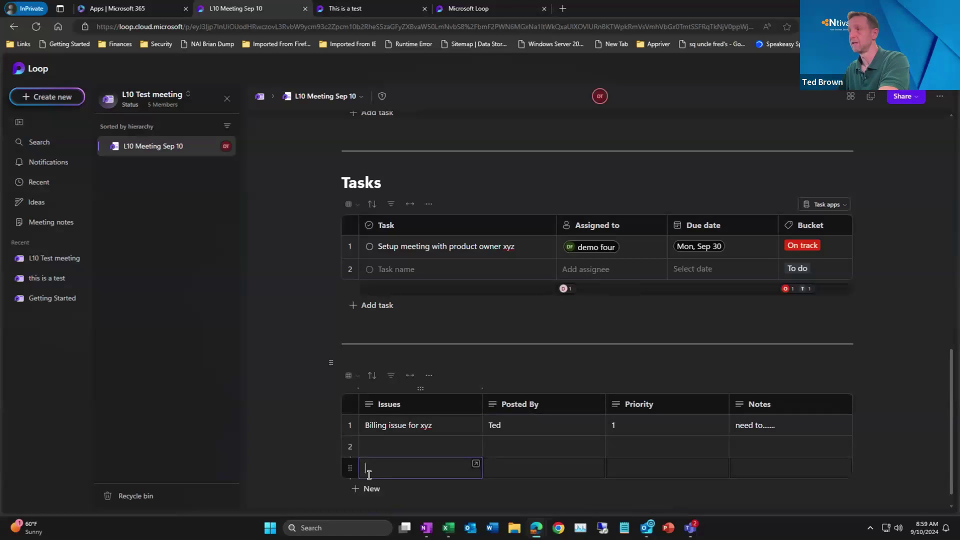
pyautogui.click(370, 490)
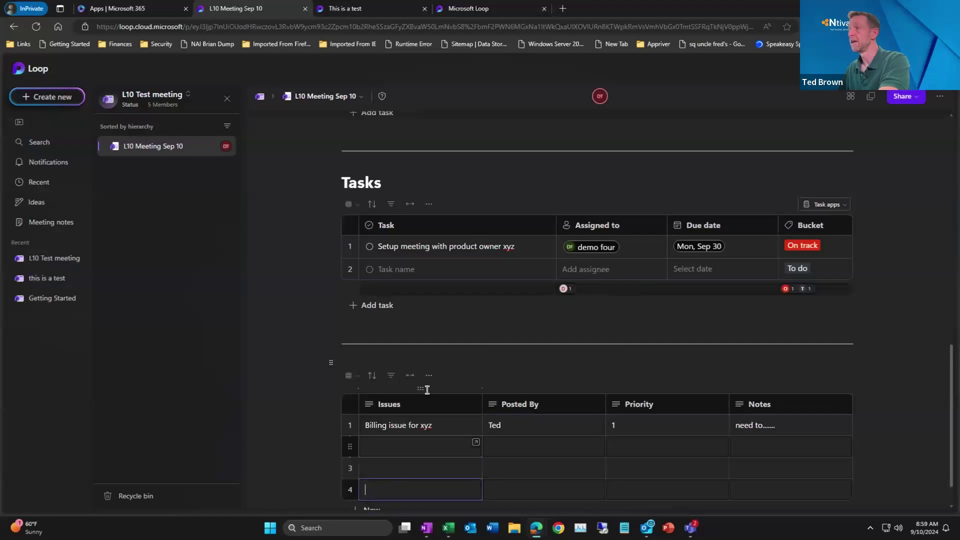
pyautogui.scroll(-1, 422, 430)
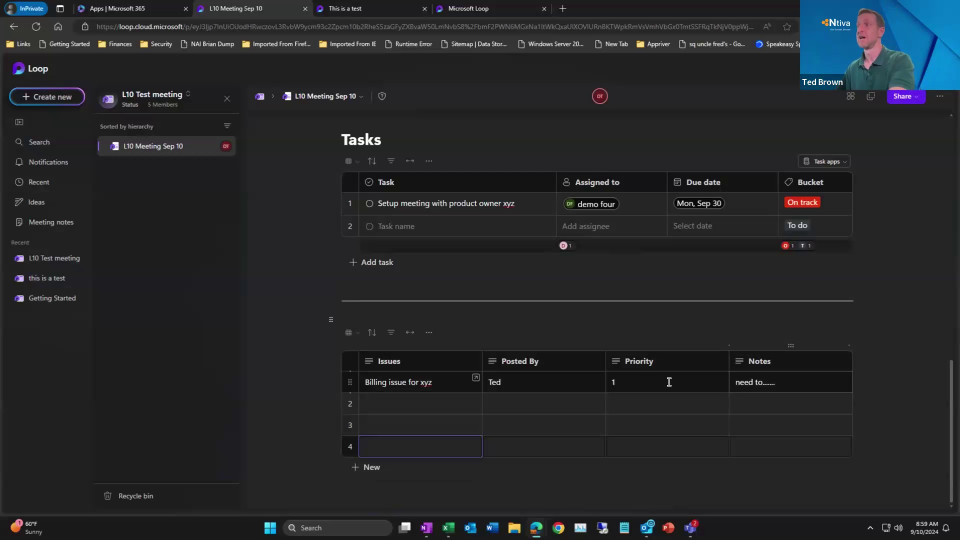
# - Add task 'Billing issues for', assigned to a teammate, due Sep 20, in the Not started bucket
pyautogui.click(377, 263)
pyautogui.write('Billing issues for')
pyautogui.press('Tab')
pyautogui.write('demo')
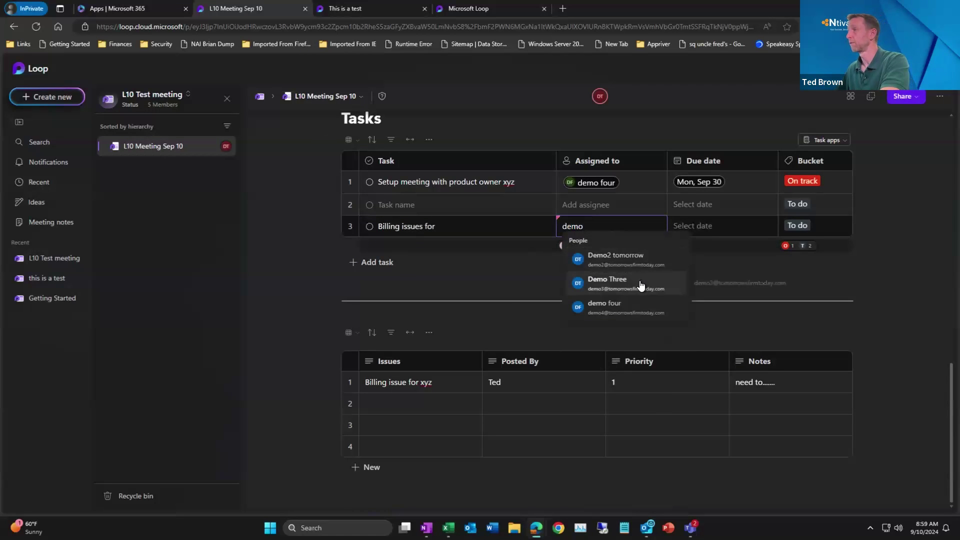
pyautogui.click(641, 281)
pyautogui.click(722, 225)
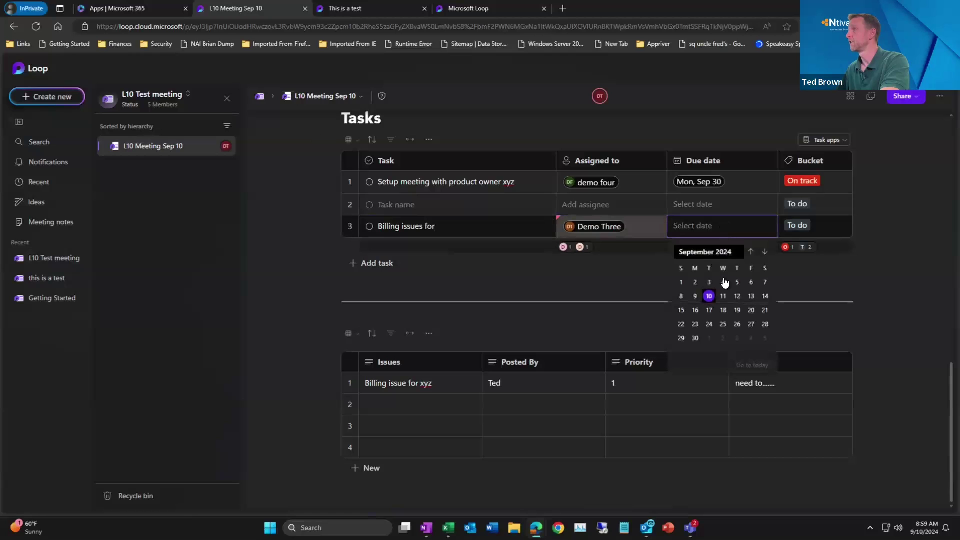
pyautogui.click(750, 310)
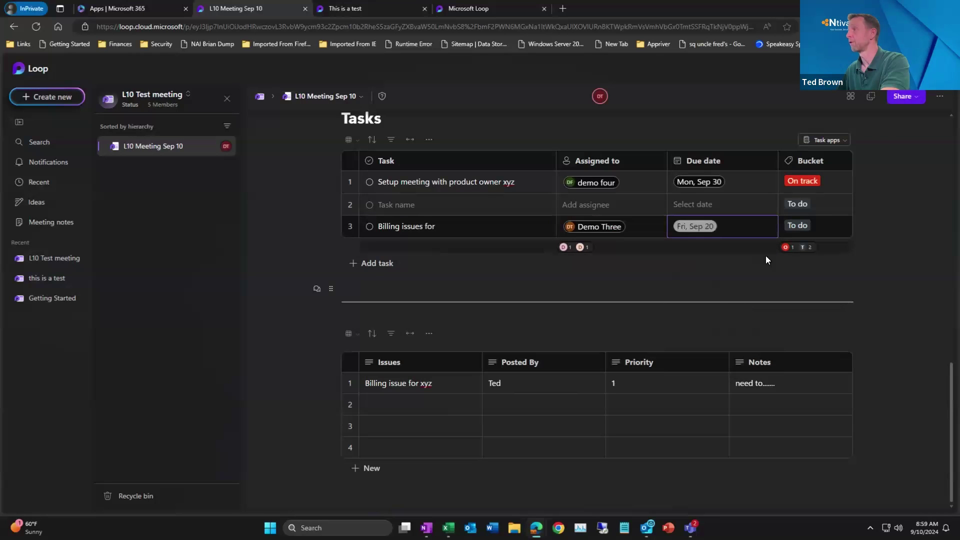
pyautogui.click(821, 224)
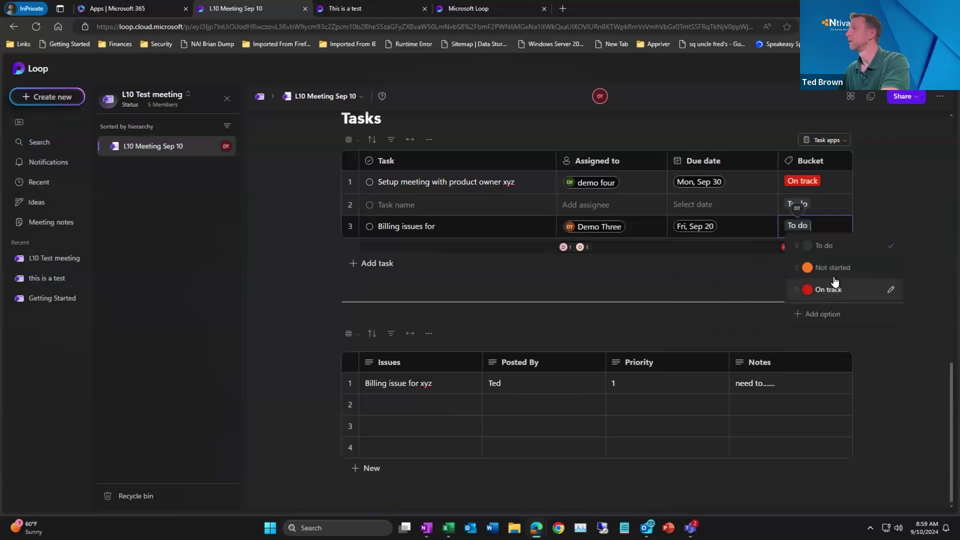
pyautogui.click(831, 271)
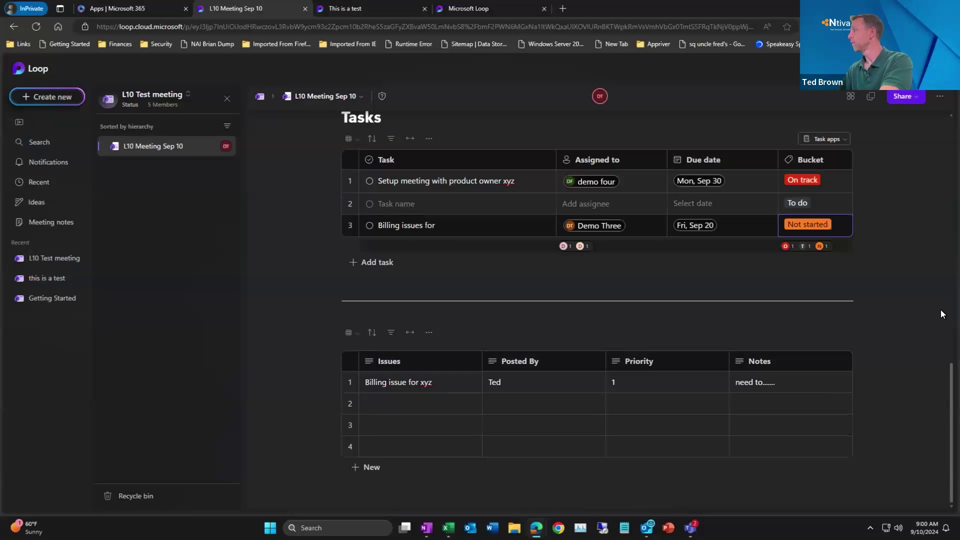
# - Insert a divider below the Issues table
pyautogui.click(345, 484)
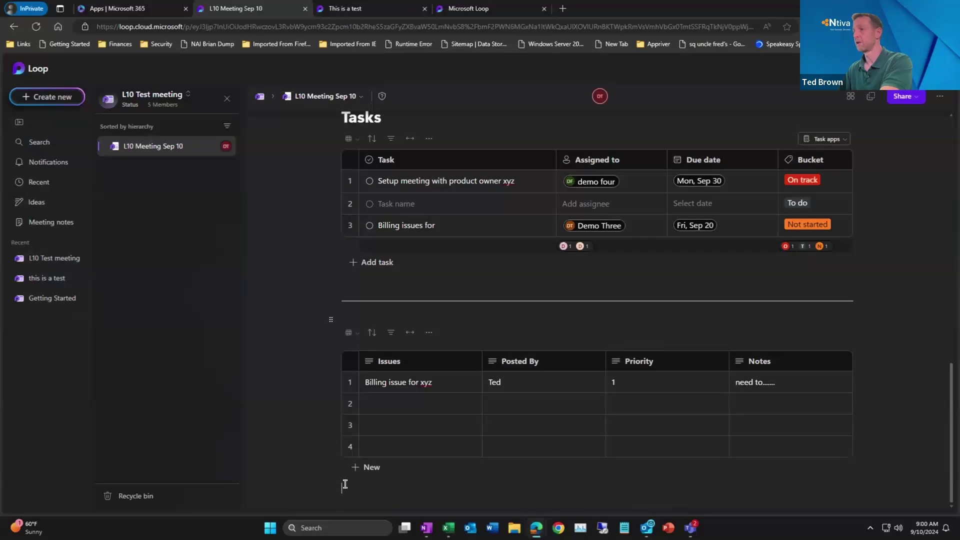
pyautogui.write('/')
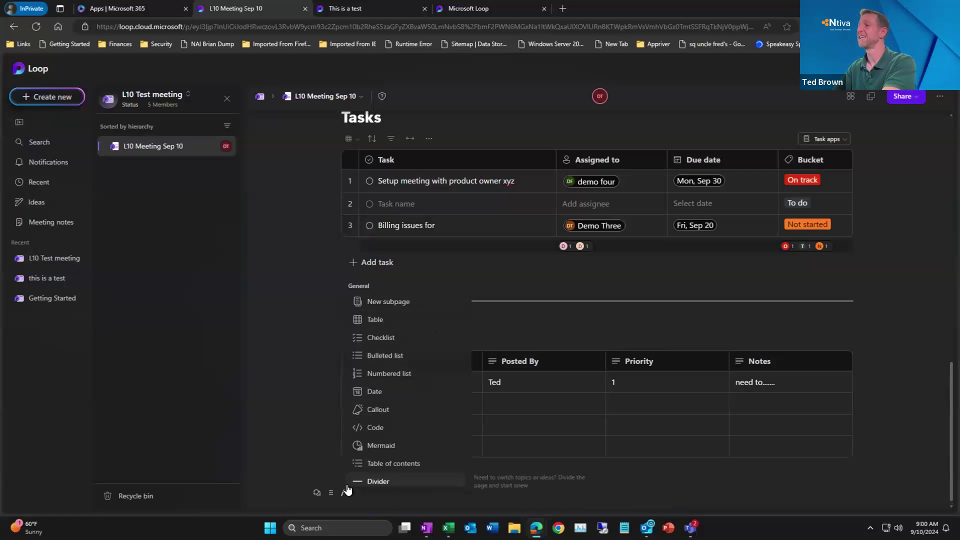
pyautogui.click(394, 482)
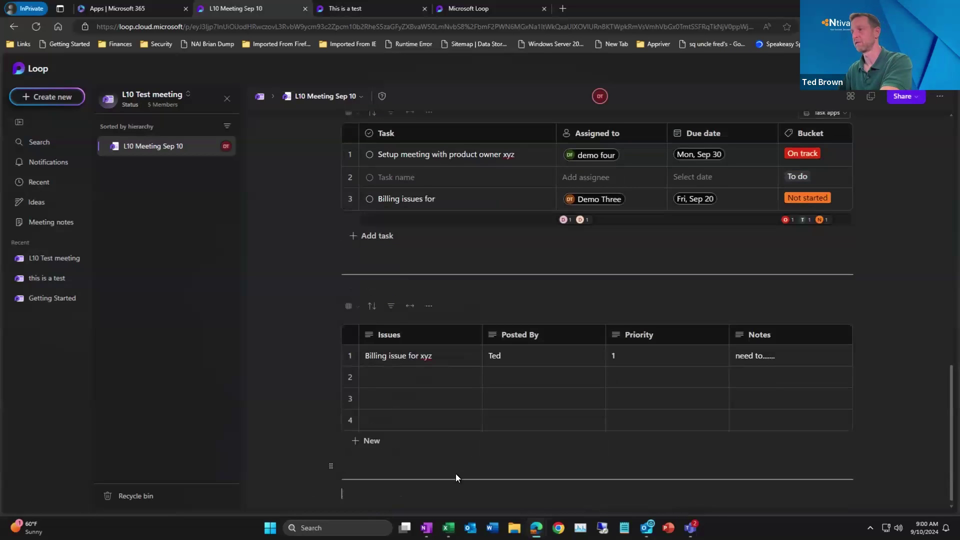
# - Add an 'Issues' heading on the line above the Issues table
pyautogui.write('/')
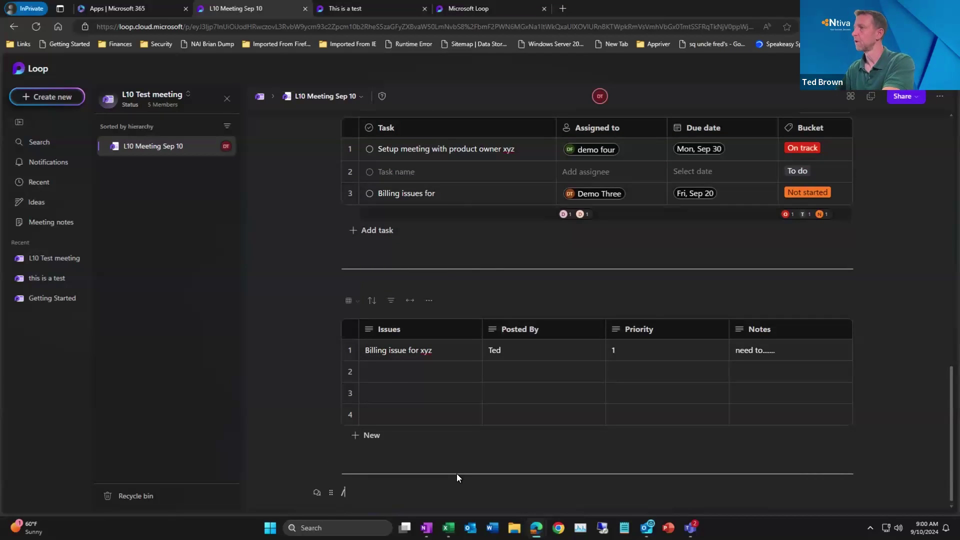
pyautogui.click(442, 282)
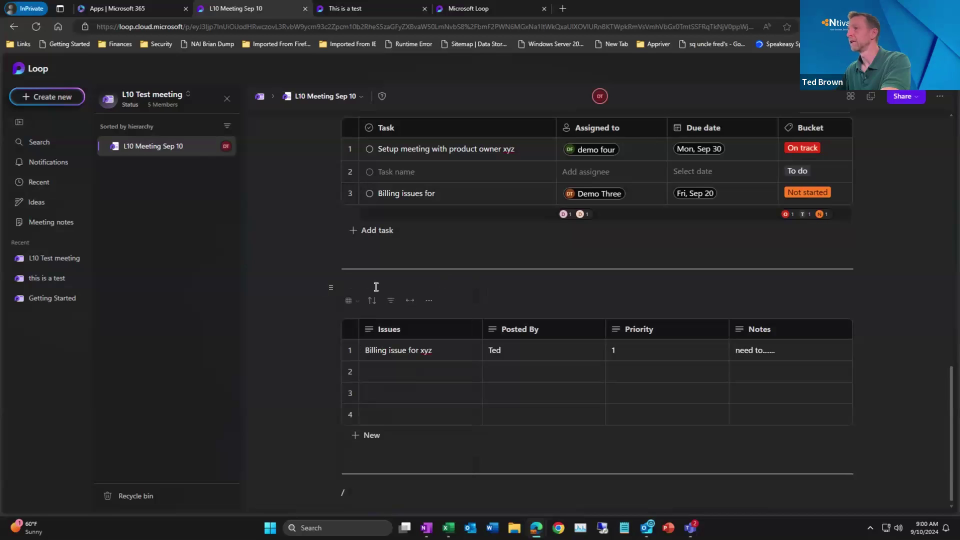
pyautogui.write('Issues')
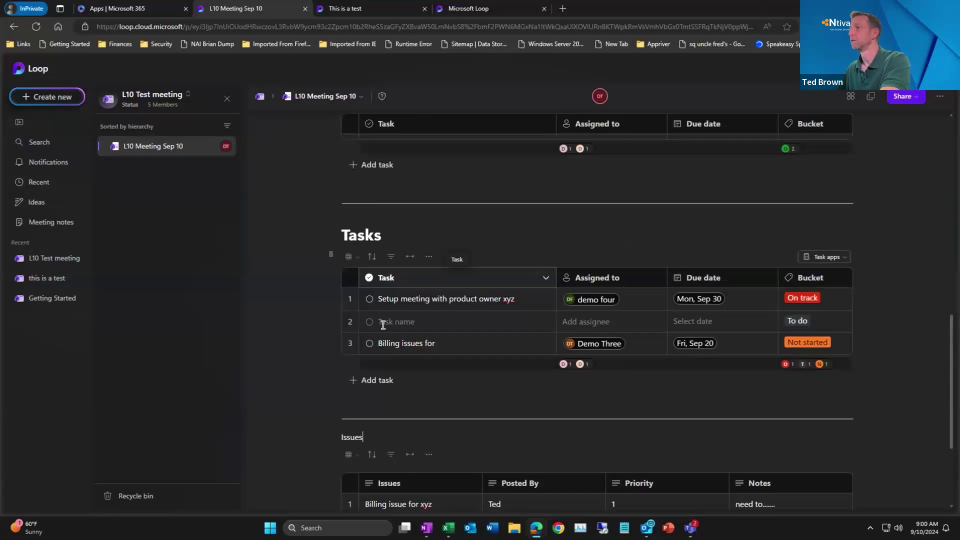
# - Clear the stray slash below the divider and insert a new task list there
pyautogui.click(345, 489)
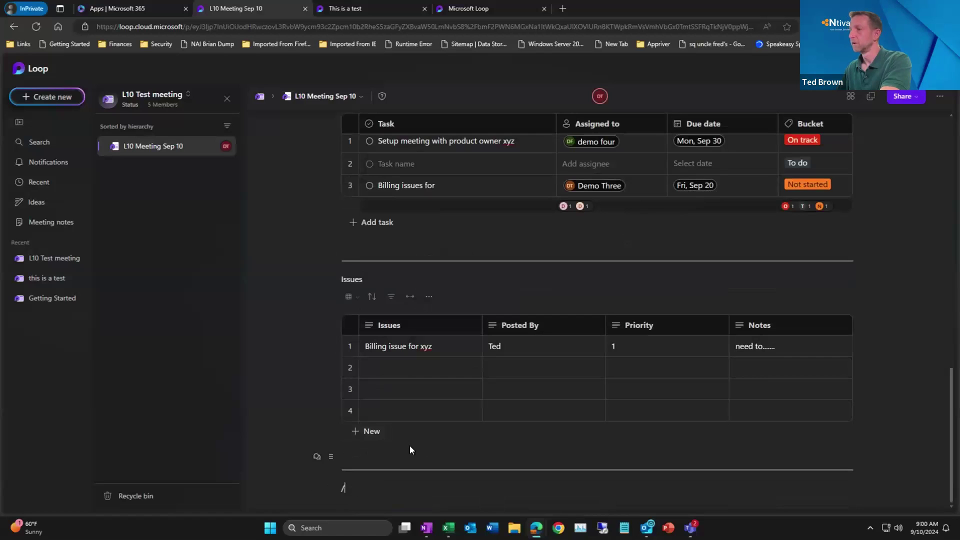
pyautogui.press('BackSpace')
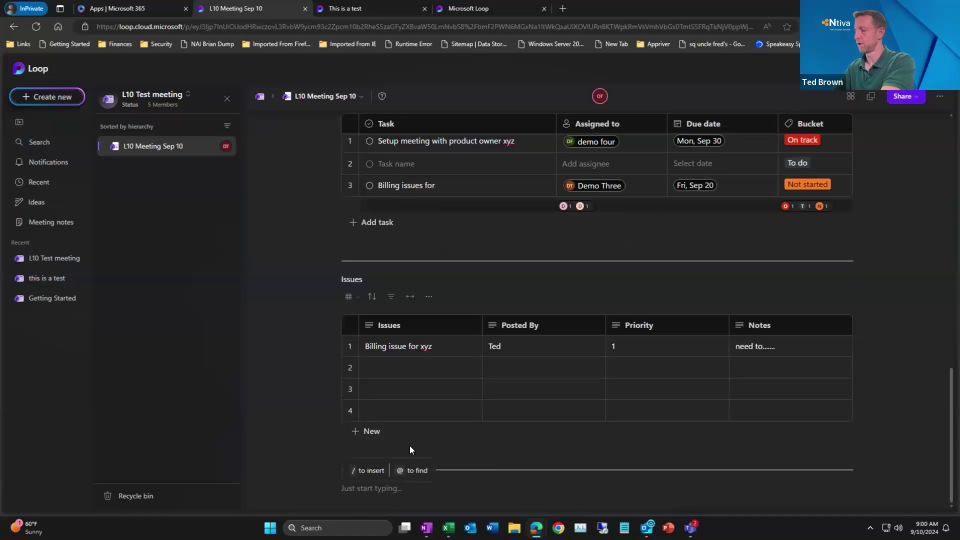
pyautogui.write('/')
pyautogui.scroll(-10, 403, 350)
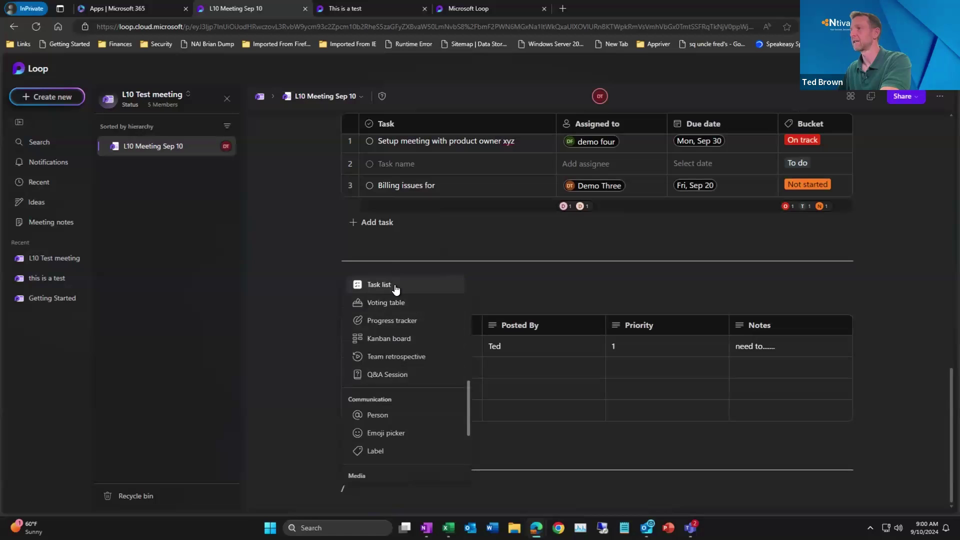
pyautogui.scroll(15, 435, 442)
pyautogui.scroll(-10, 439, 439)
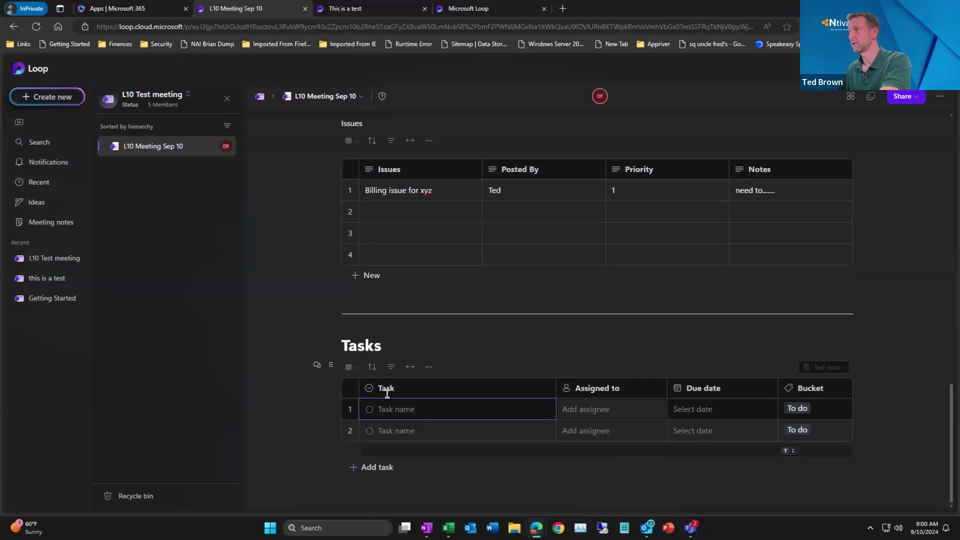
# - Rename the task list to 'Cascade message' and add the task 'Billing issue announcement'
pyautogui.doubleClick(358, 346)
pyautogui.write('C')
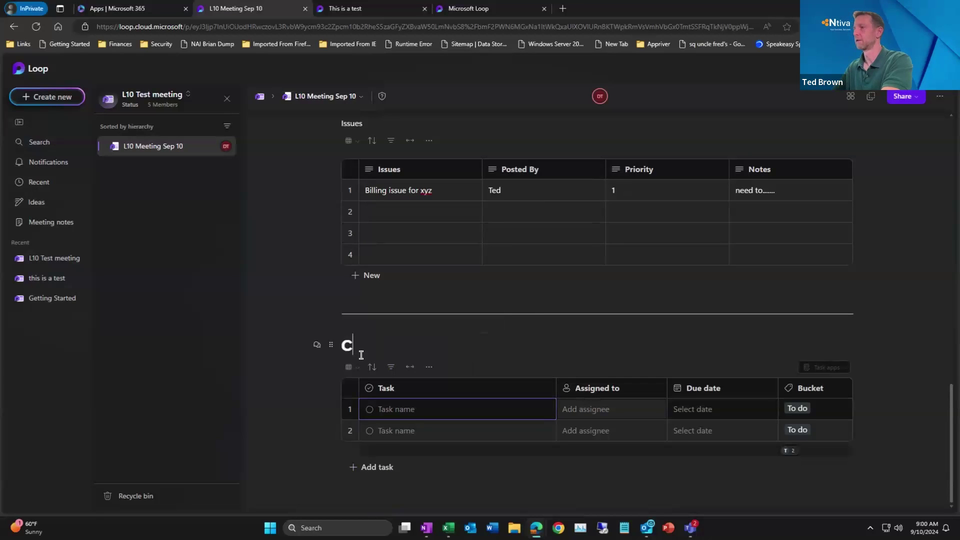
pyautogui.write('ascade message')
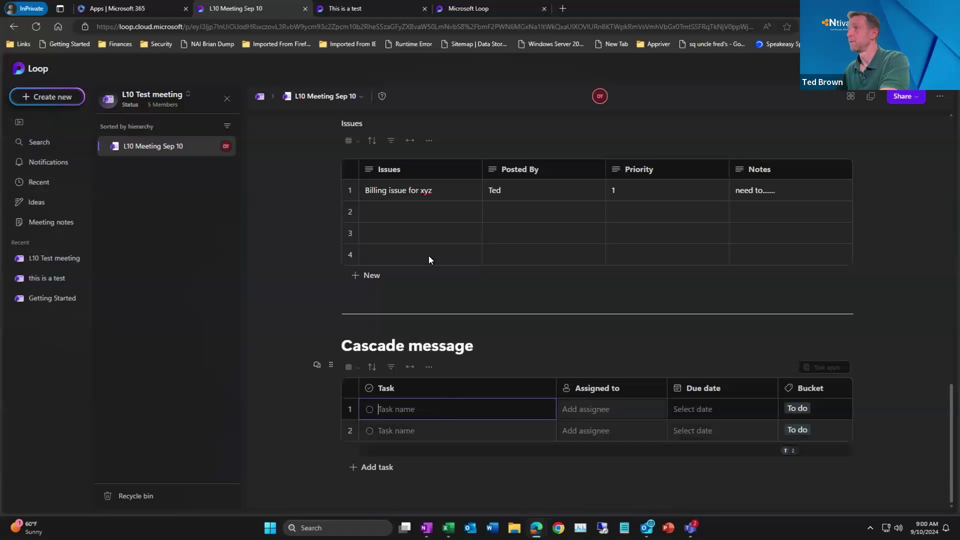
pyautogui.write('Bi')
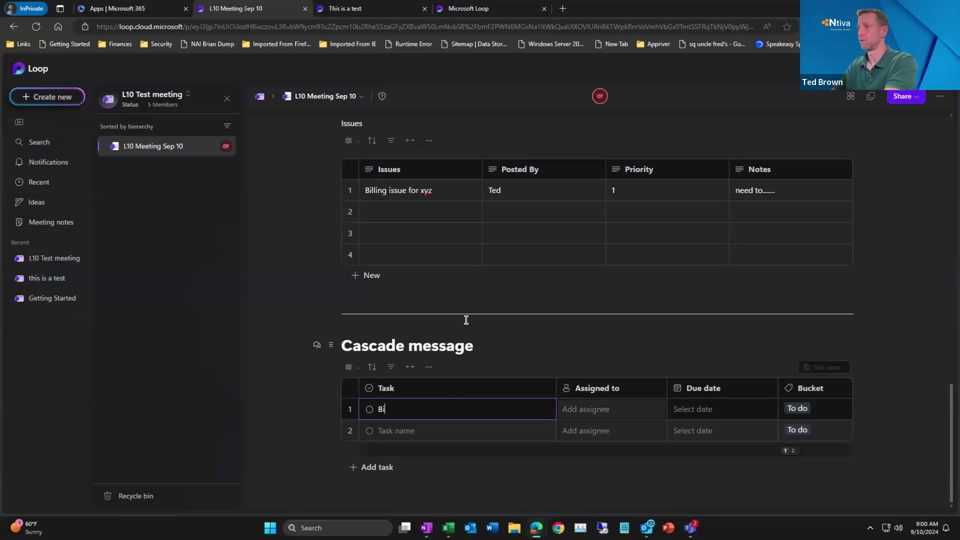
pyautogui.write('lling')
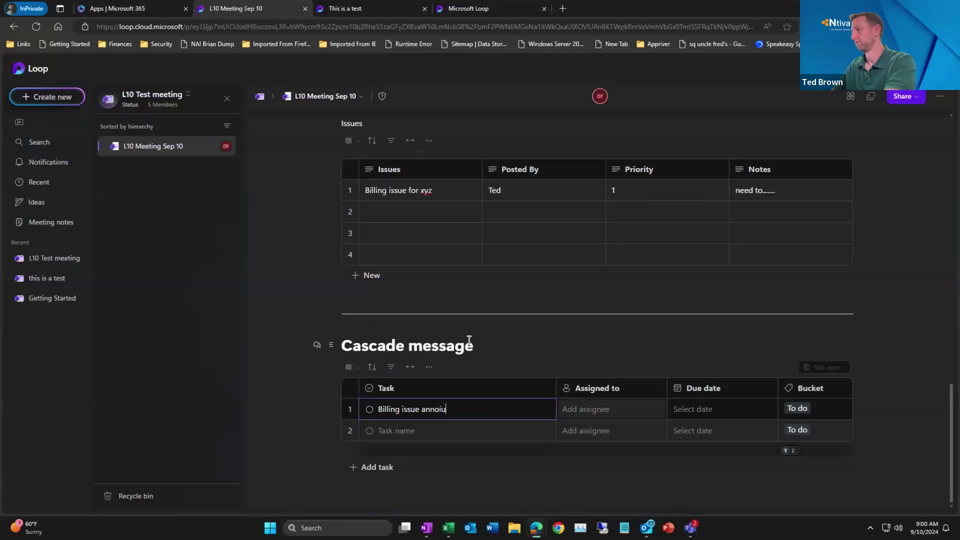
pyautogui.write('issue announceme')
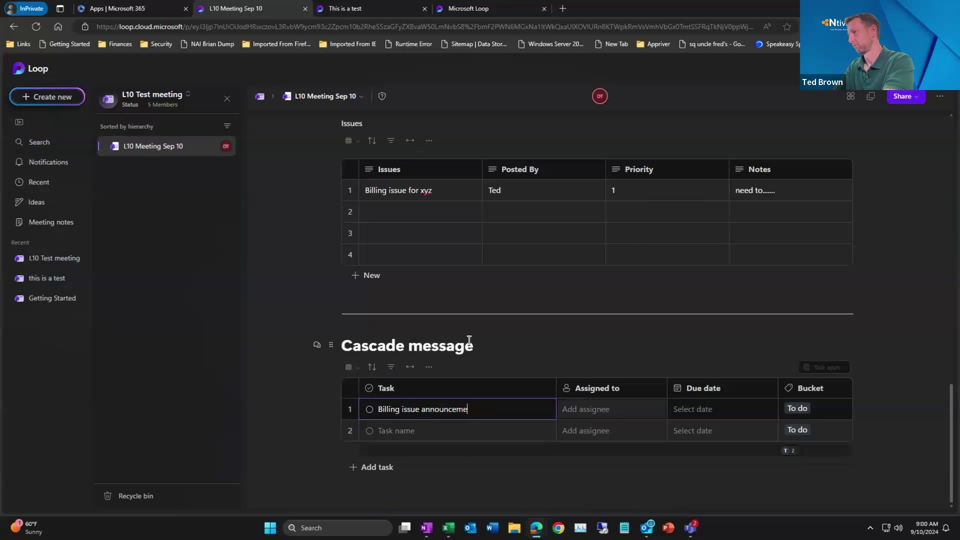
pyautogui.write('nt')
# - Assign the task to a teammate, due Fri, Sep 13, keeping the To do bucket
pyautogui.press('Tab')
pyautogui.write('dem')
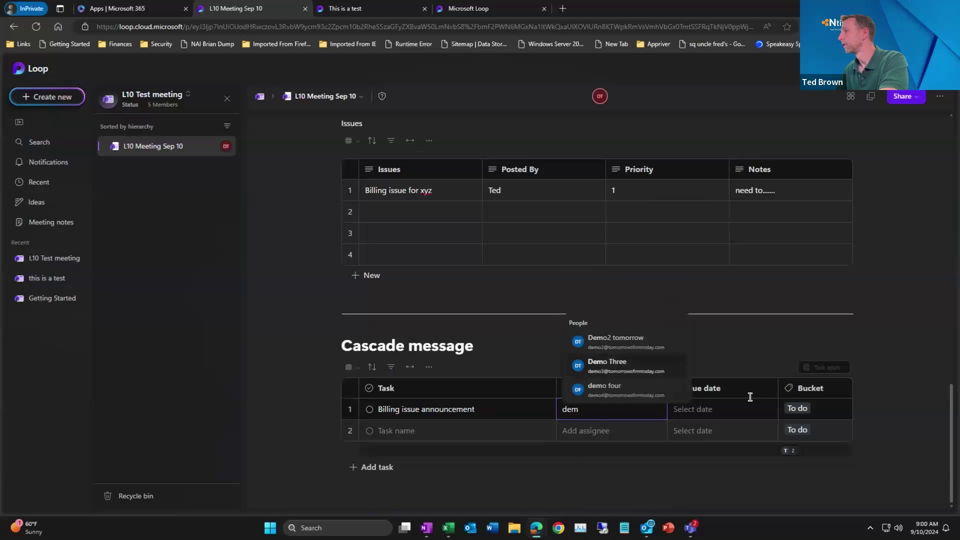
pyautogui.press('Return')
pyautogui.click(741, 413)
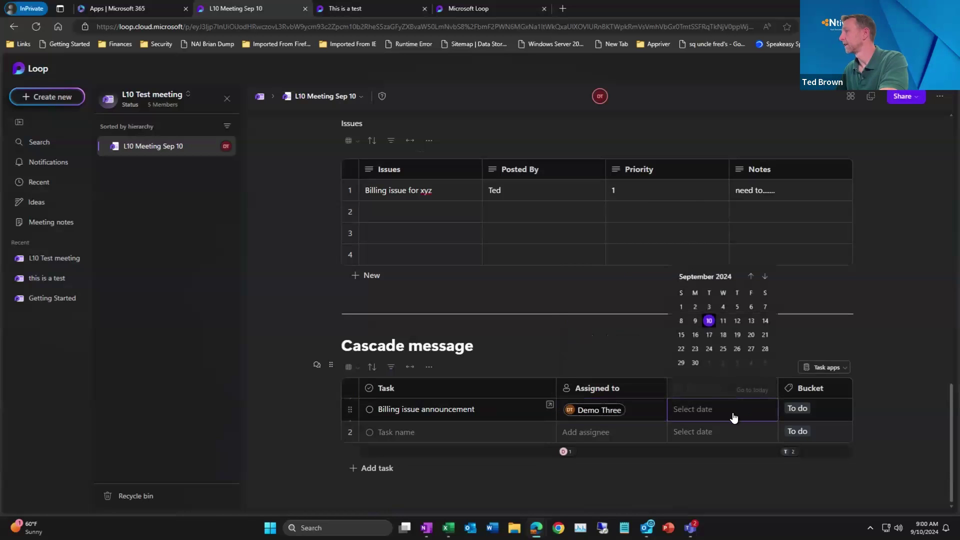
pyautogui.click(751, 321)
pyautogui.click(845, 408)
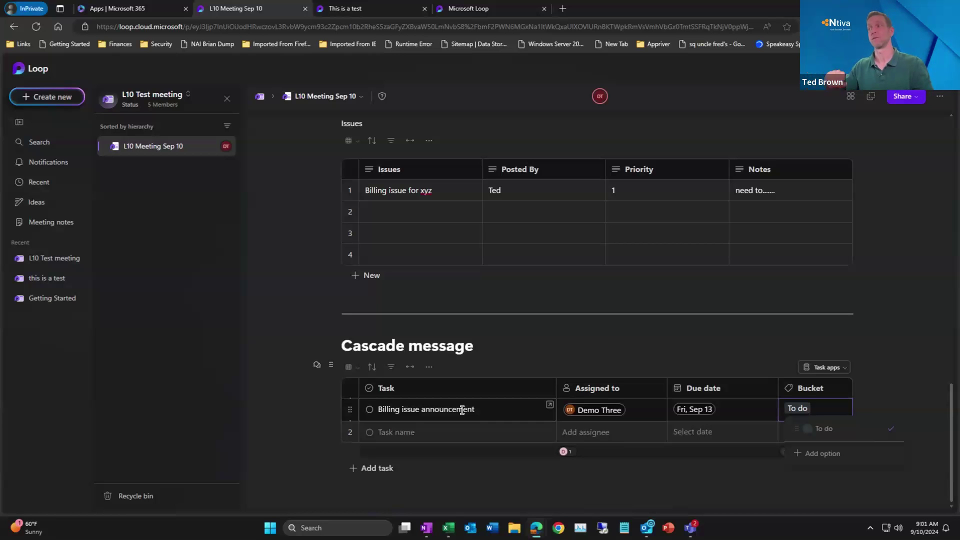
pyautogui.scroll(15, 505, 410)
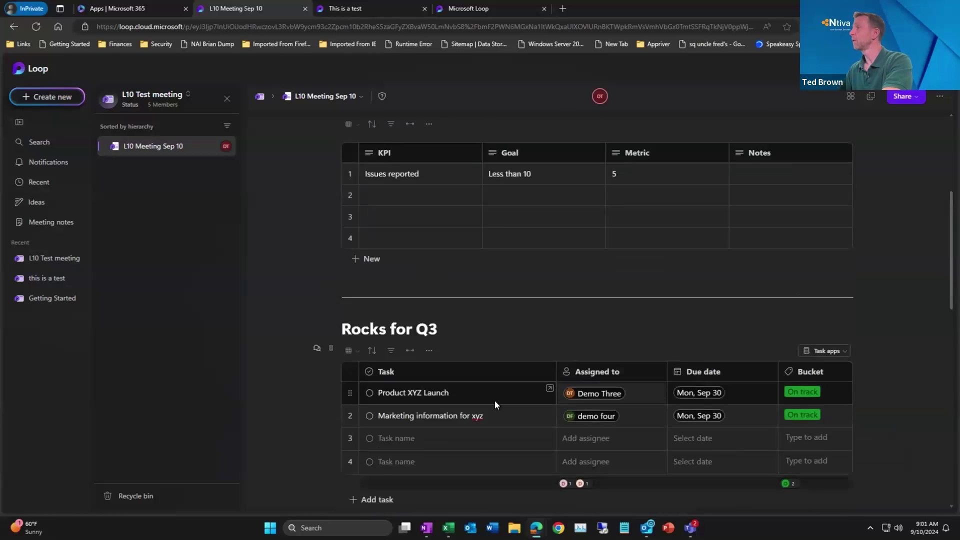
pyautogui.scroll(-15, 496, 406)
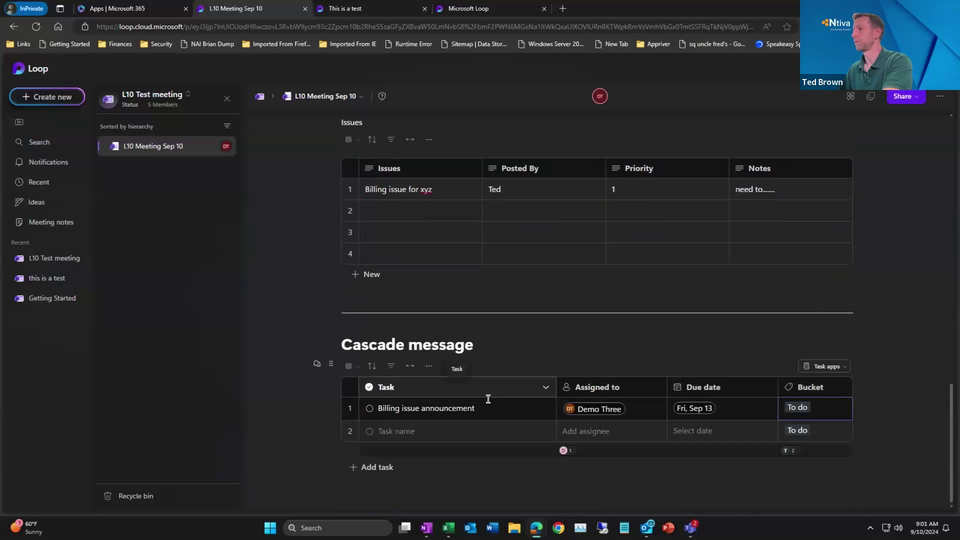
pyautogui.click(373, 487)
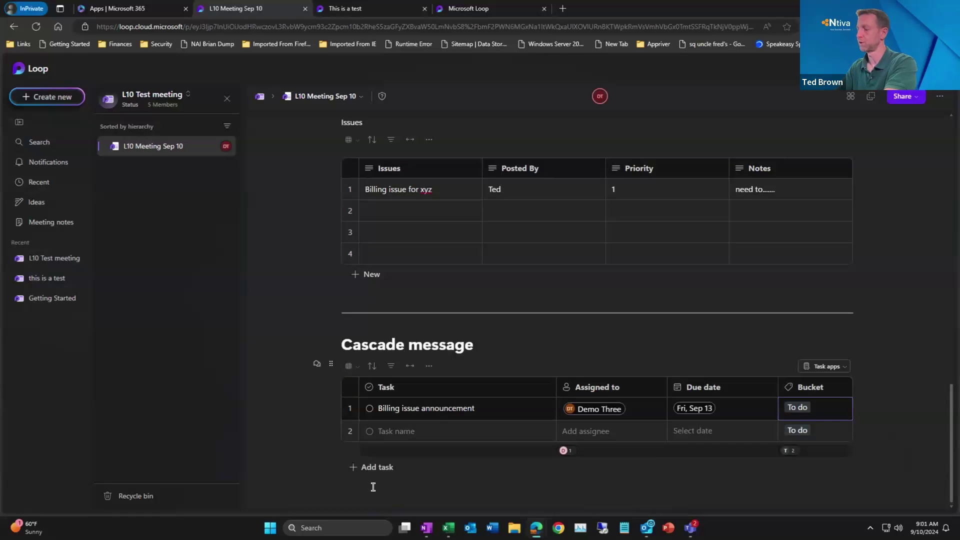
# - Add a divider and a Voting table template below the Cascade message tasks, selecting its heading
pyautogui.write('/')
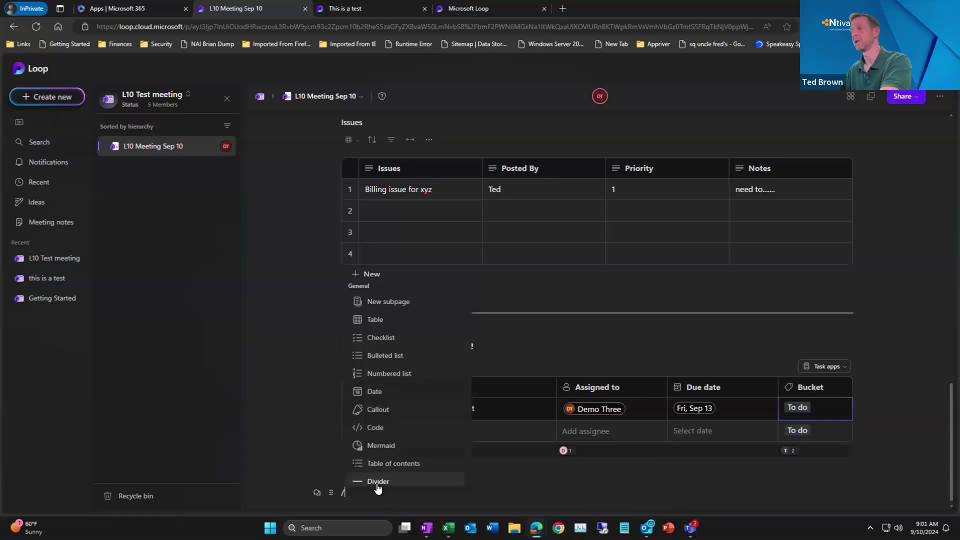
pyautogui.click(375, 483)
pyautogui.write('/')
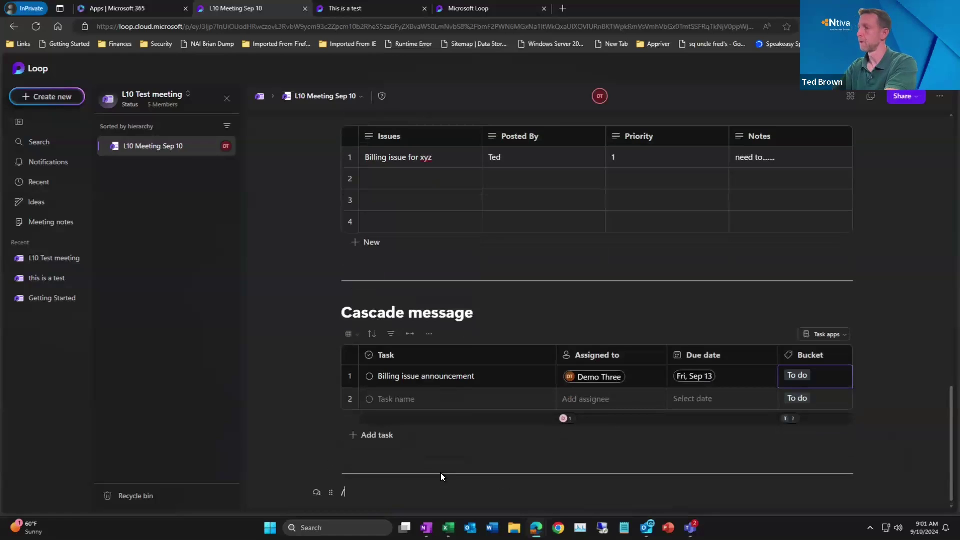
pyautogui.scroll(-6, 426, 410)
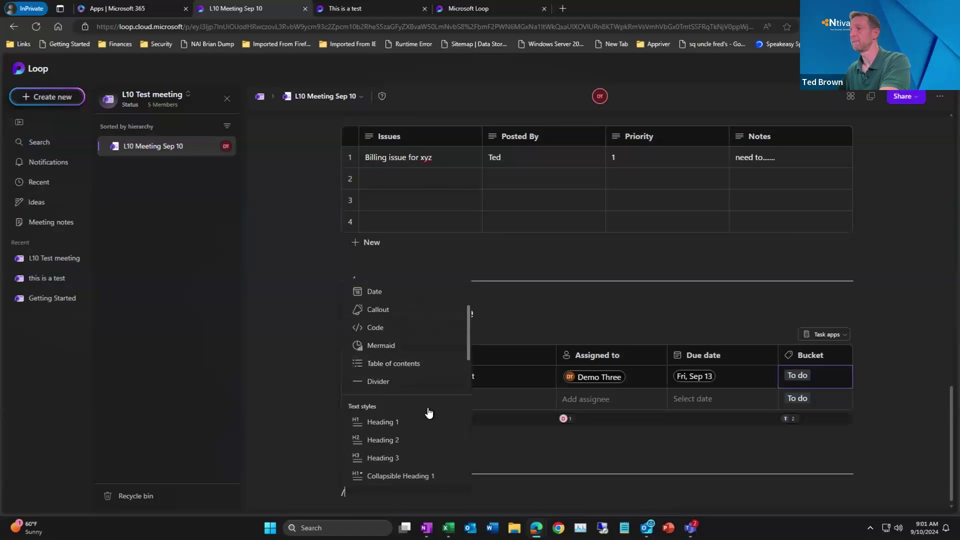
pyautogui.scroll(-3, 427, 410)
pyautogui.scroll(3, 412, 322)
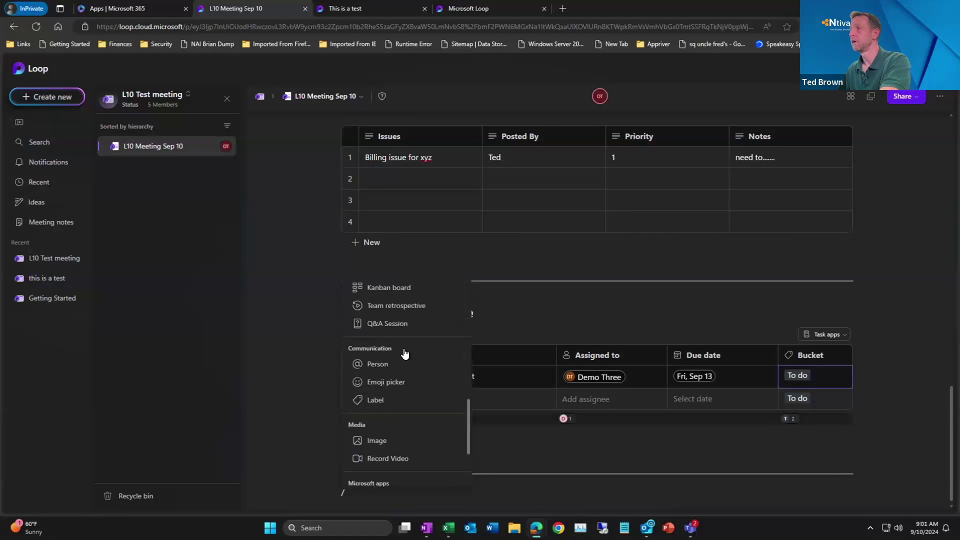
pyautogui.scroll(2, 410, 330)
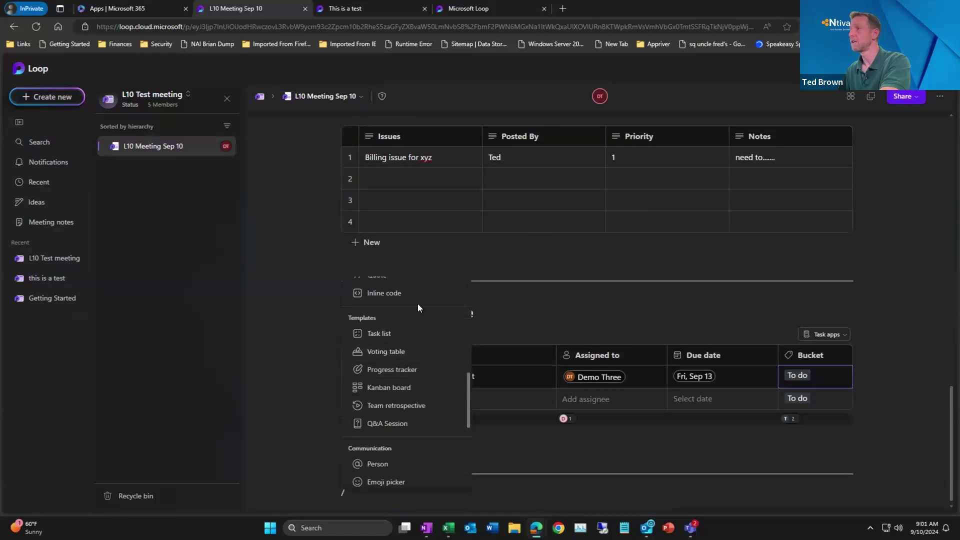
pyautogui.click(415, 353)
pyautogui.moveTo(434, 353); pyautogui.dragTo(356, 352)
# - Title the voting table 'Rate Meeting' and fill the Idea rows with 10, 9, 7 and 6
pyautogui.write('Rate ')
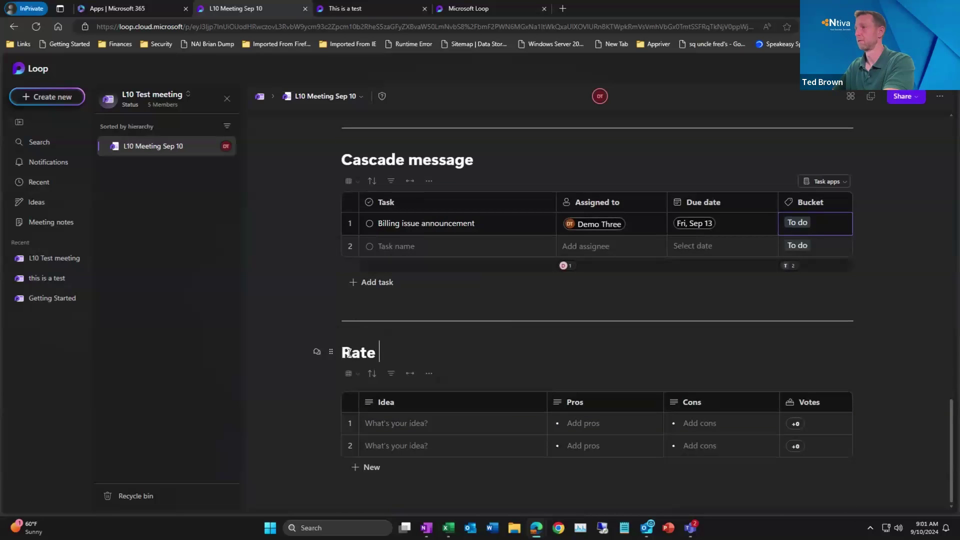
pyautogui.write('Meeting')
pyautogui.click(436, 423)
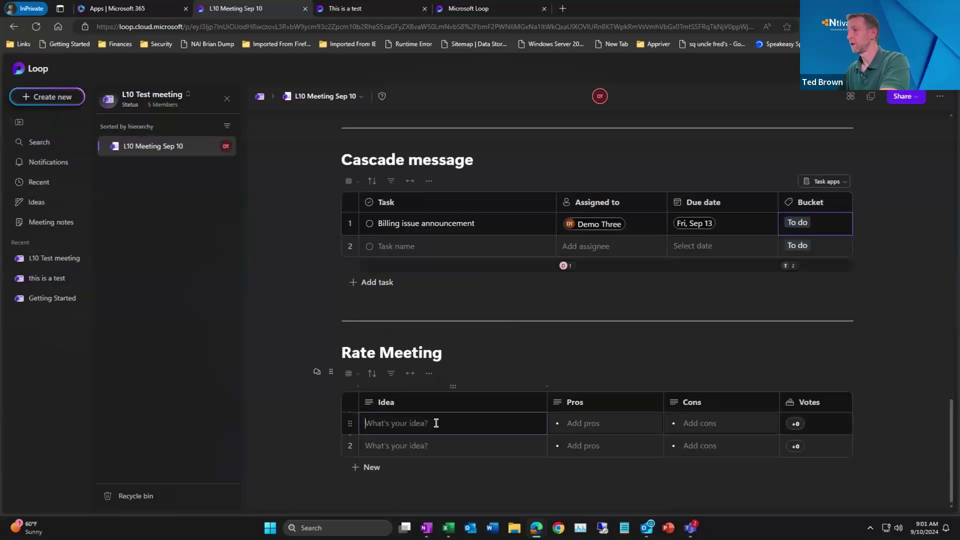
pyautogui.write('10')
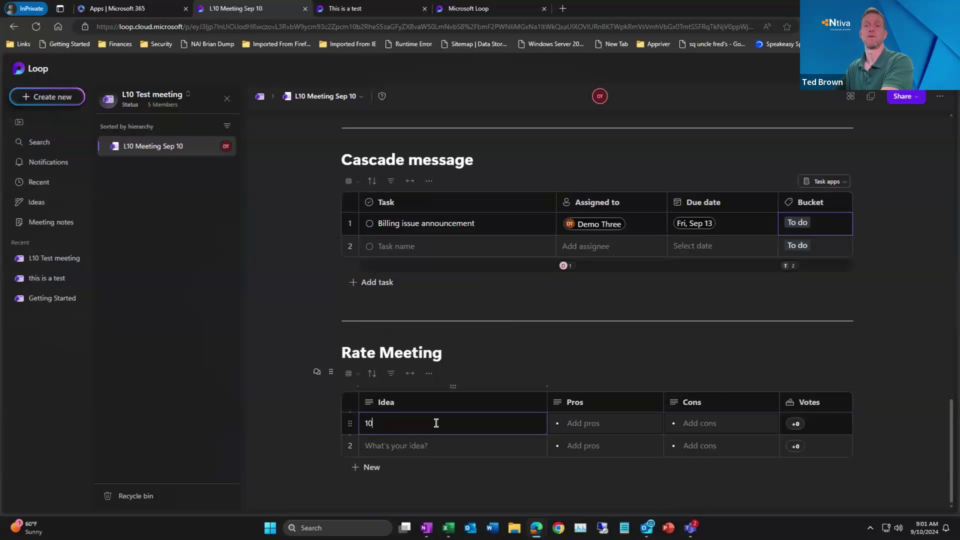
pyautogui.click(443, 443)
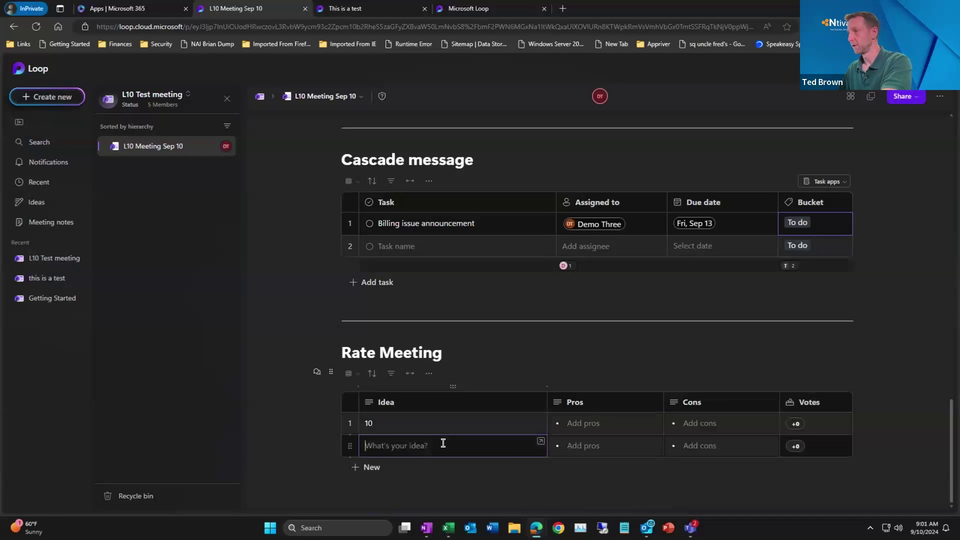
pyautogui.write('9')
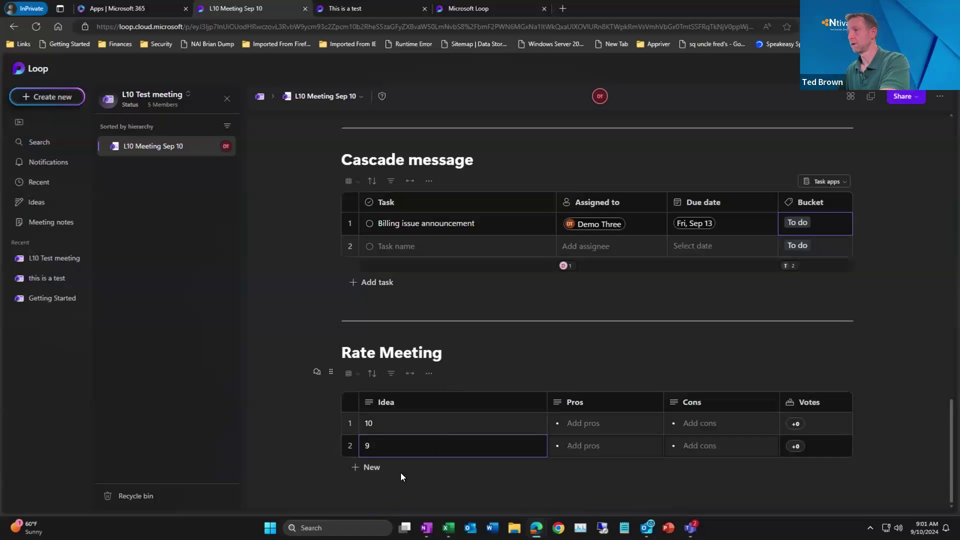
pyautogui.click(371, 468)
pyautogui.write('7')
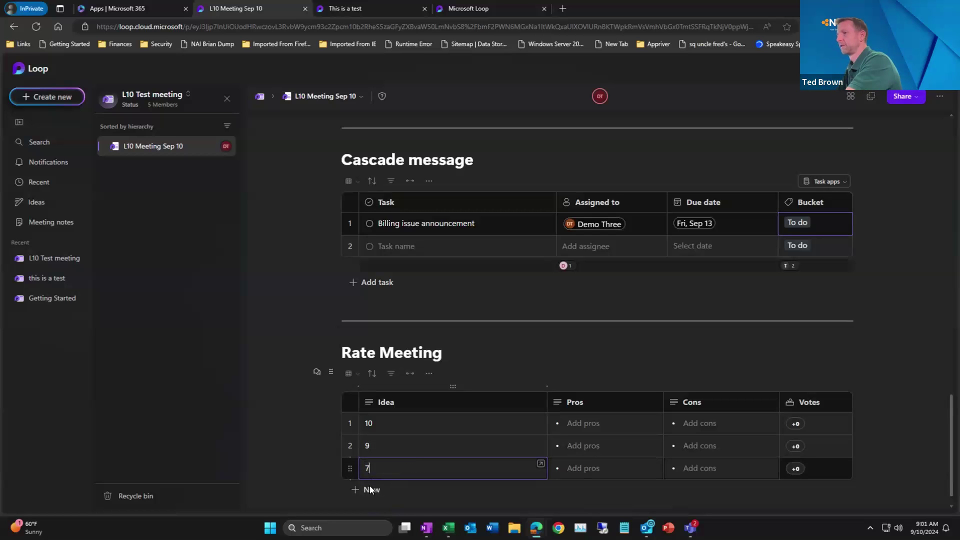
pyautogui.click(370, 490)
pyautogui.write('6')
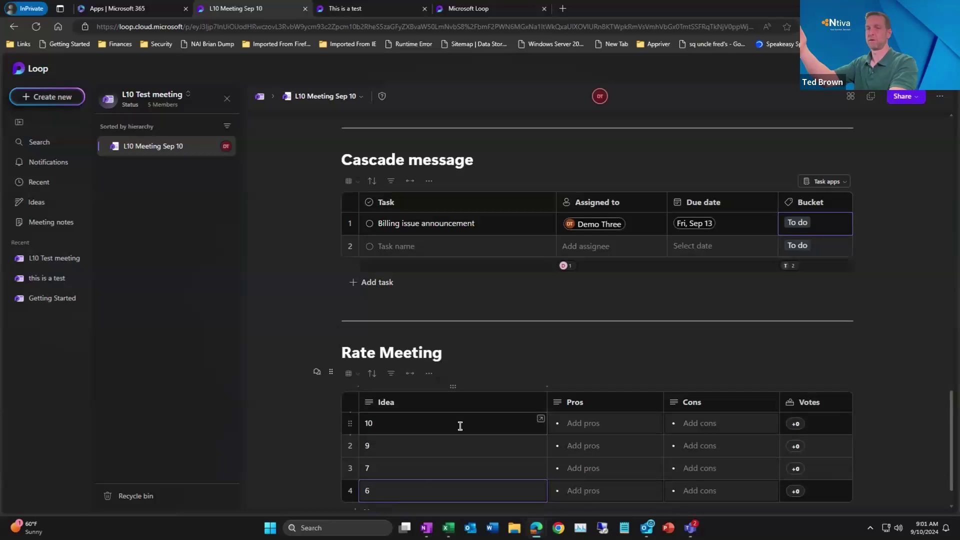
pyautogui.click(632, 425)
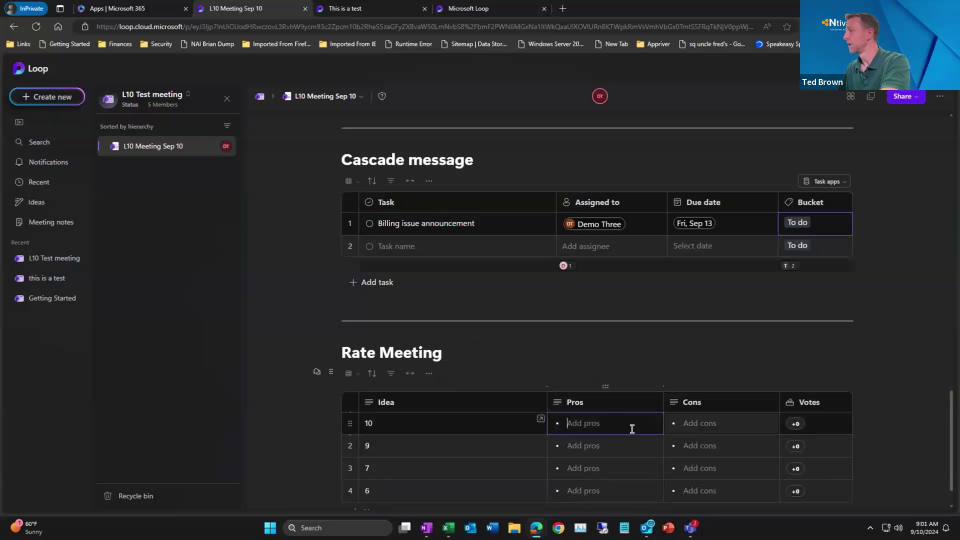
# - Delete the Pros, Column 5 and Cons columns, leaving Idea and Votes, then vote for 9
pyautogui.click(662, 386)
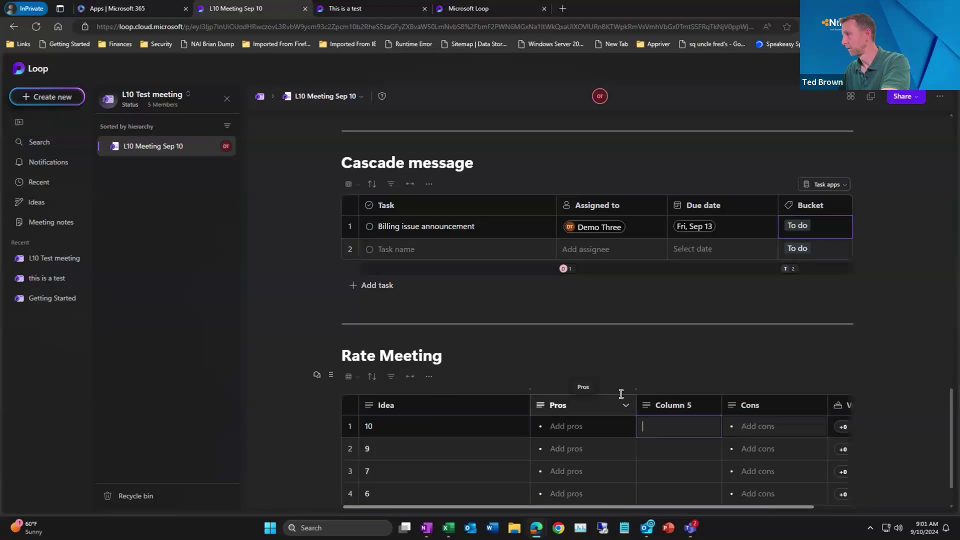
pyautogui.rightClick(611, 406)
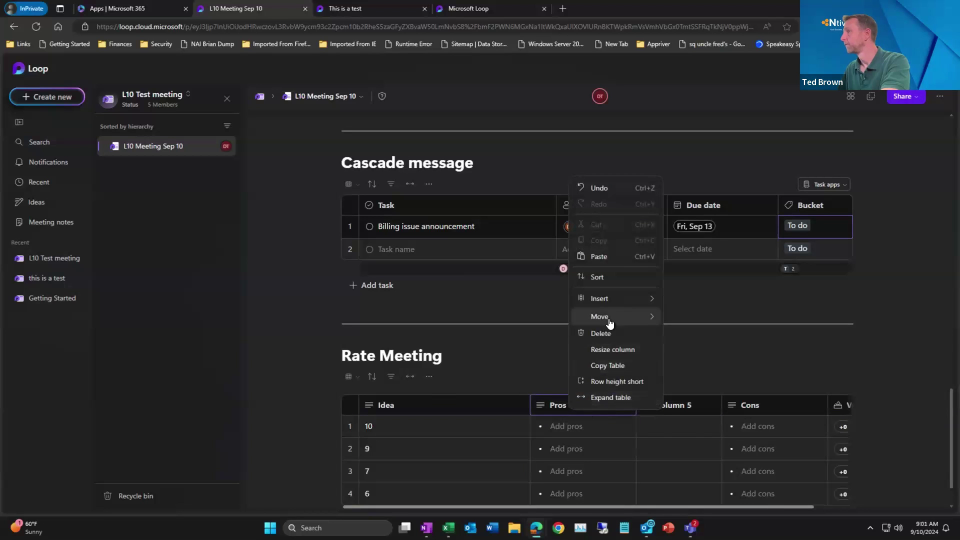
pyautogui.click(614, 336)
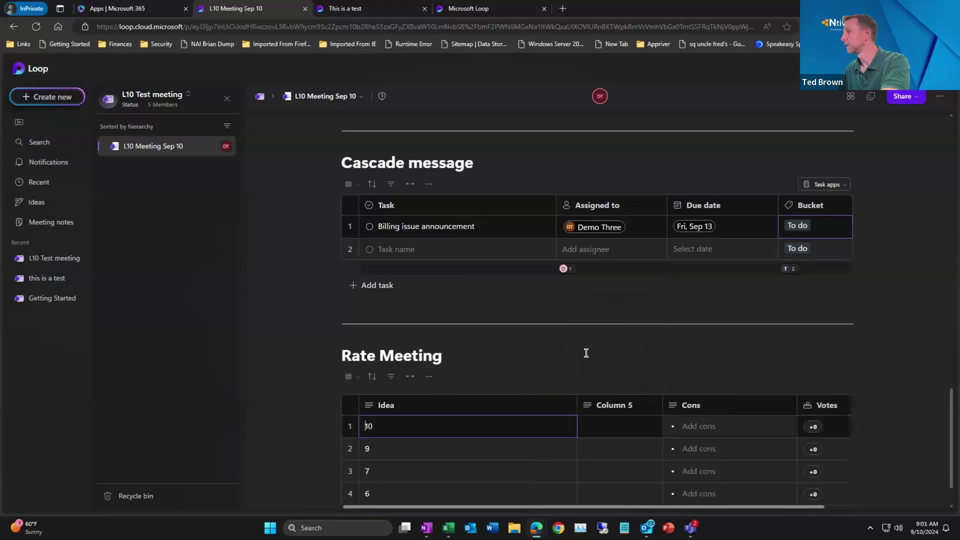
pyautogui.rightClick(642, 406)
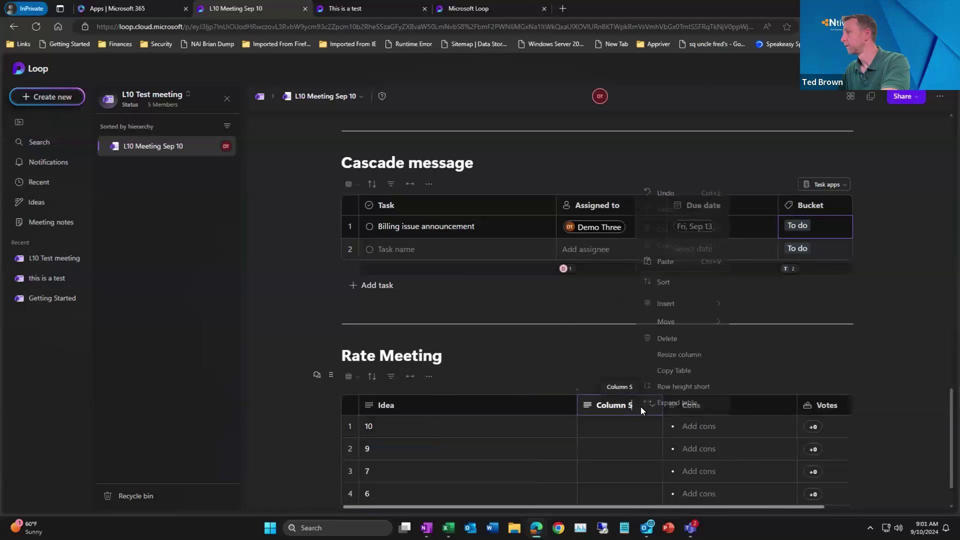
pyautogui.click(671, 332)
pyautogui.rightClick(671, 403)
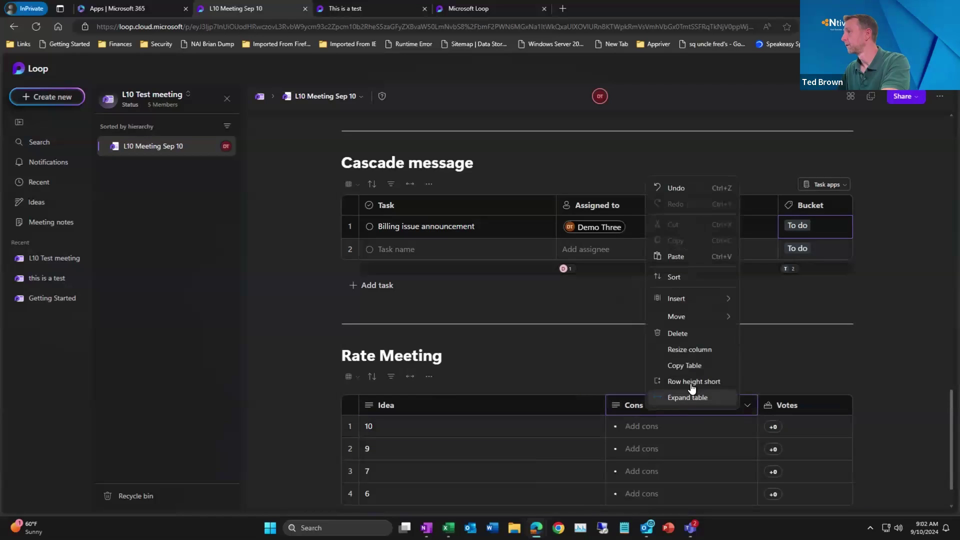
pyautogui.click(695, 334)
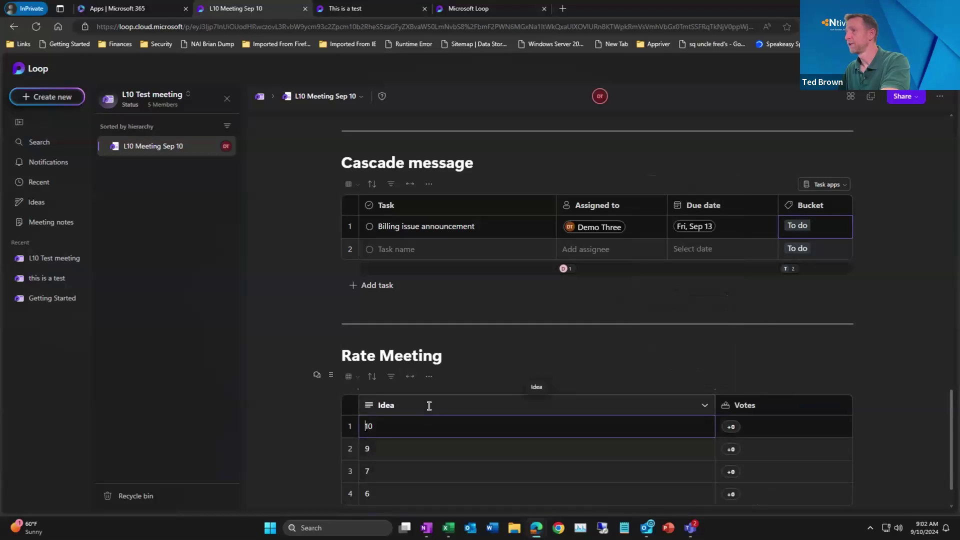
pyautogui.scroll(-1, 428, 405)
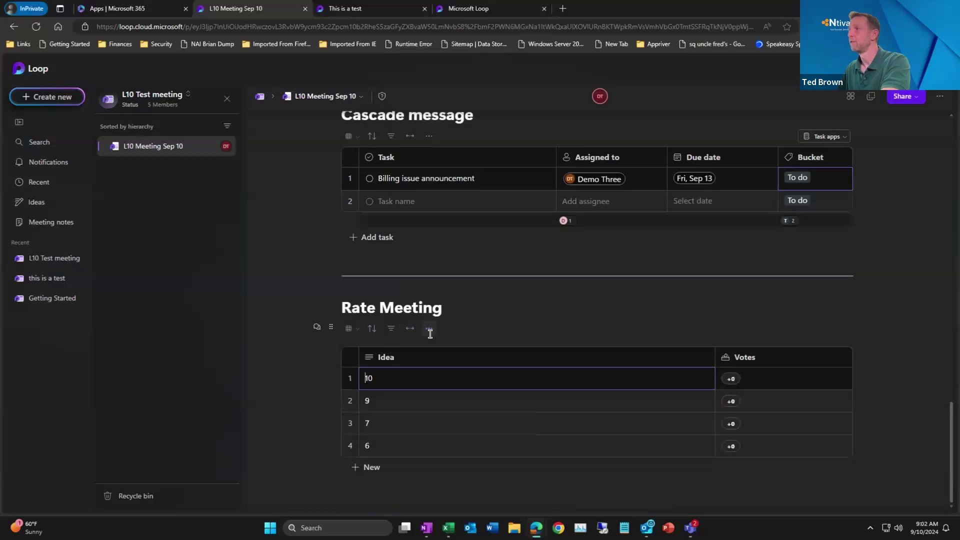
pyautogui.click(730, 401)
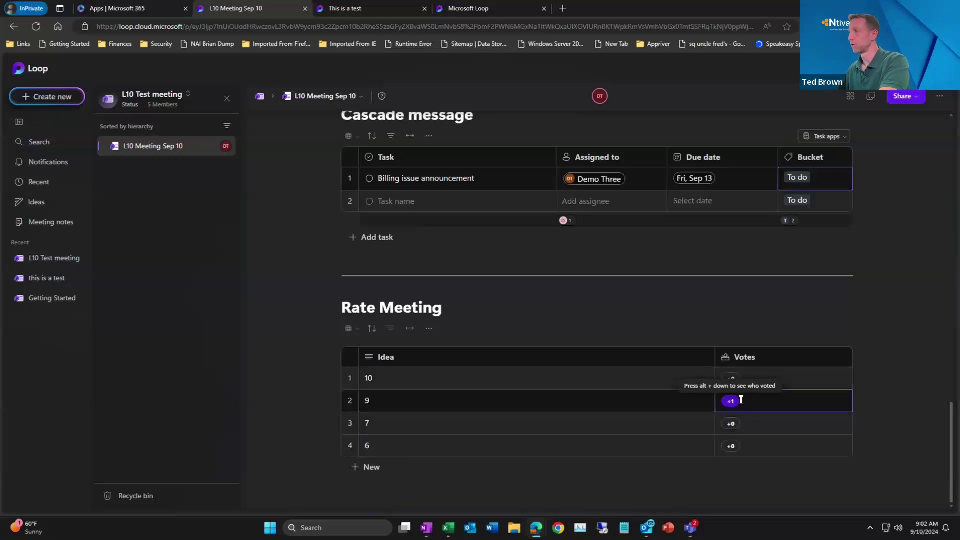
# - Check who voted for the 9 row in the Rate Meeting table
pyautogui.moveTo(729, 400)
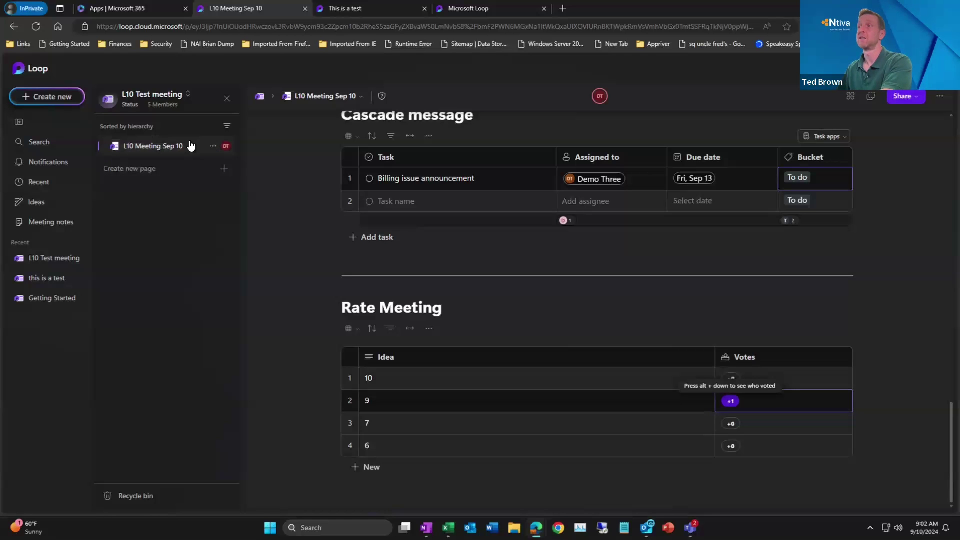
# - Duplicate the L10 Meeting Sep 10 page and open the copy, L10 Meeting Sep 10 2
pyautogui.click(212, 147)
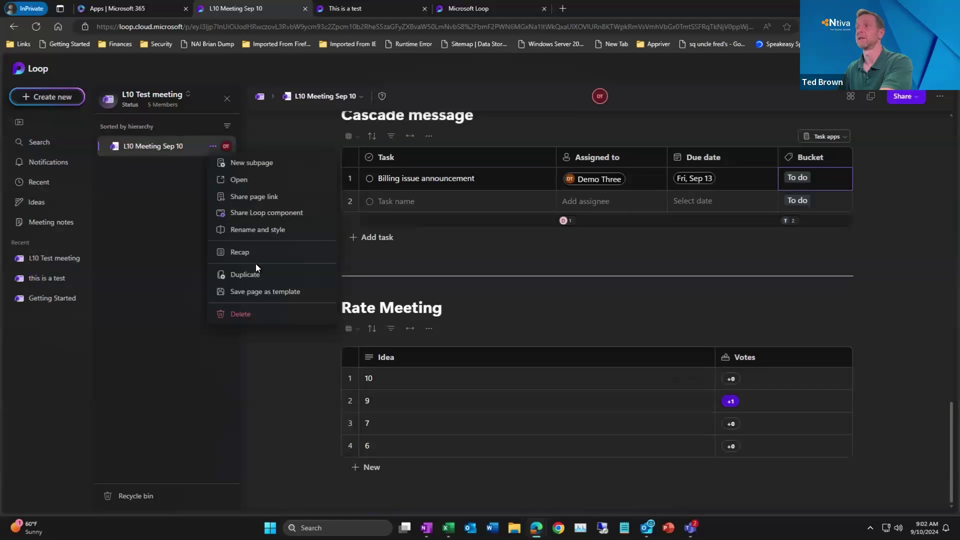
pyautogui.click(256, 273)
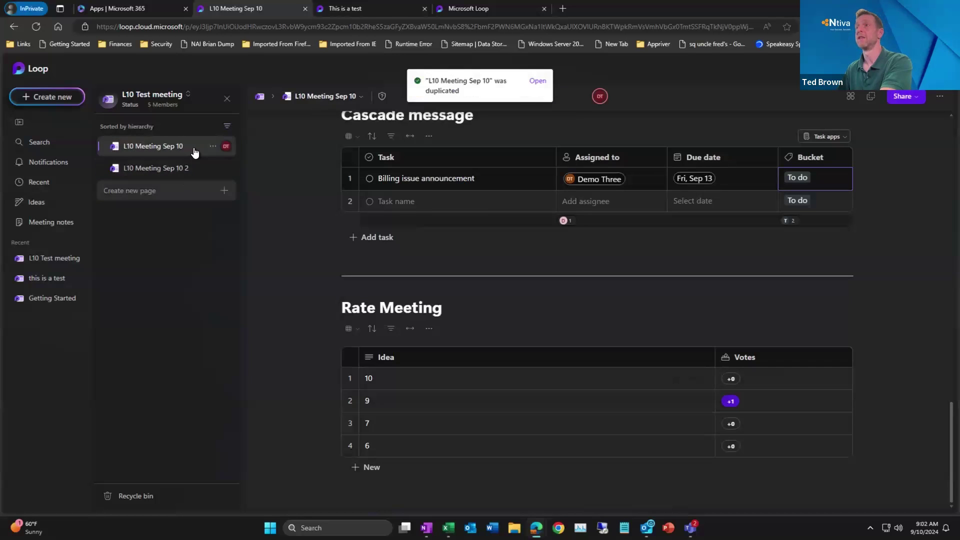
pyautogui.click(217, 170)
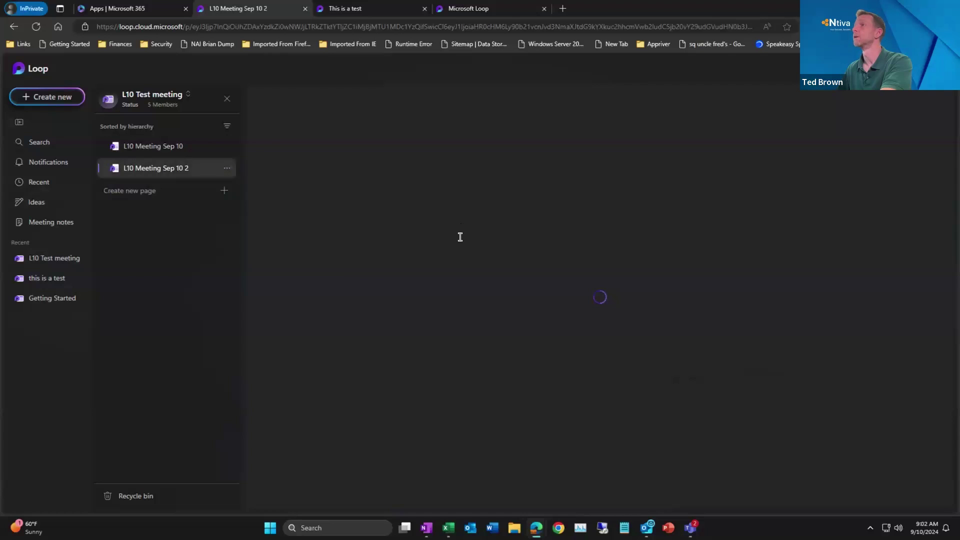
# - Retitle the copy 'L10 Meeting Sep 17' and empty both Headlines cells
pyautogui.moveTo(502, 154); pyautogui.dragTo(540, 148)
pyautogui.write('17')
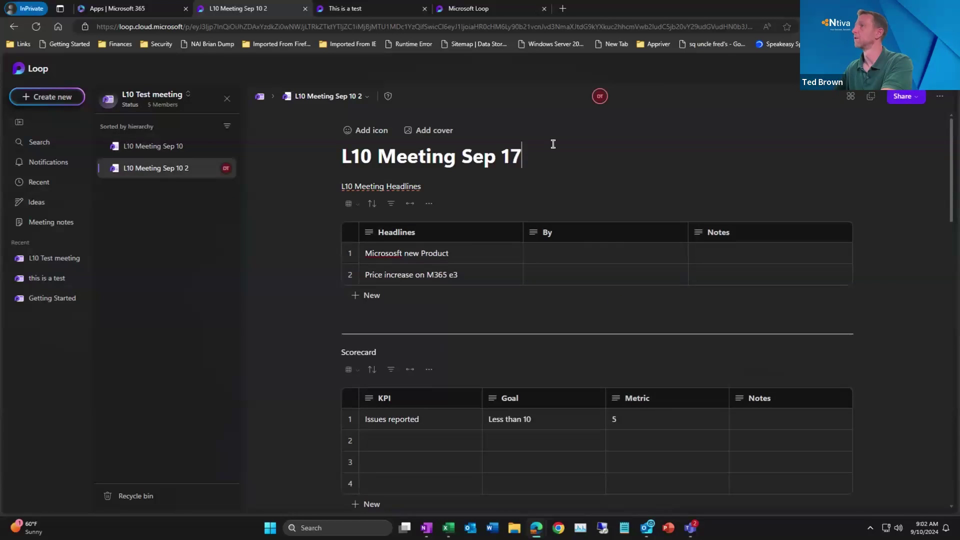
pyautogui.click(465, 252)
pyautogui.moveTo(359, 252); pyautogui.dragTo(447, 253)
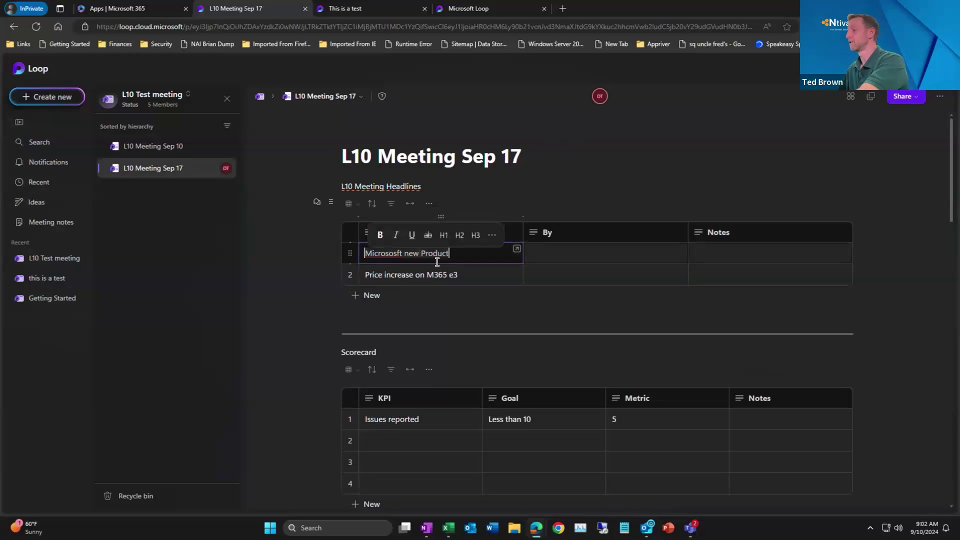
pyautogui.press('BackSpace')
pyautogui.tripleClick(409, 272)
pyautogui.press('BackSpace')
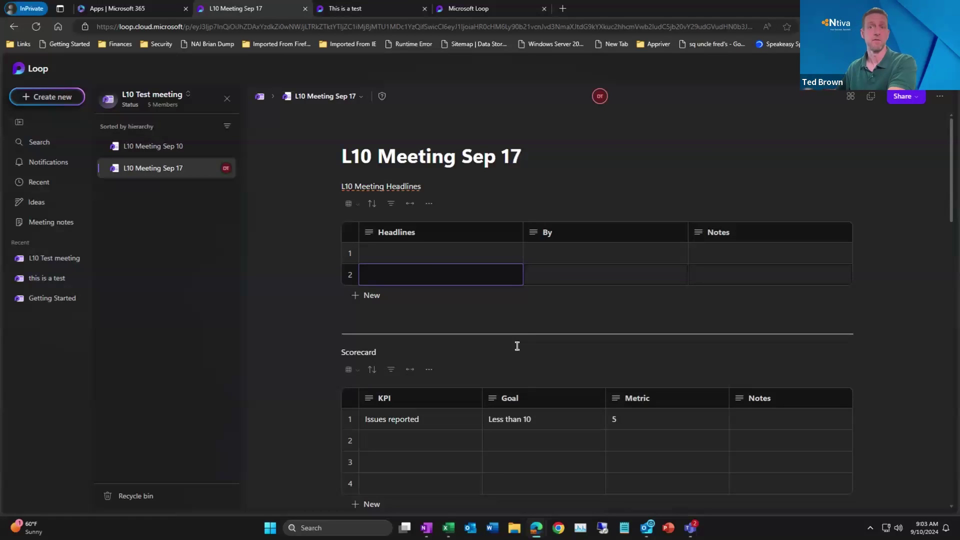
pyautogui.scroll(-7, 524, 337)
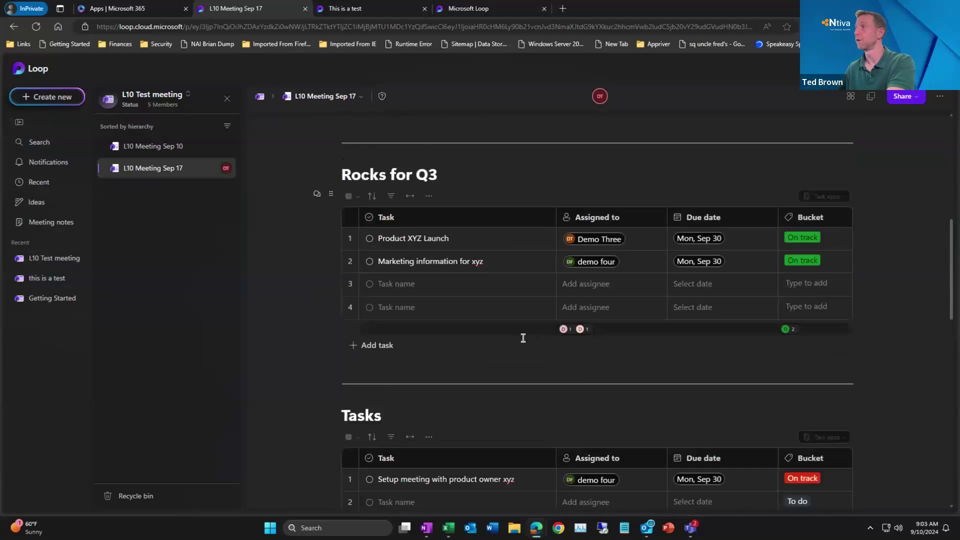